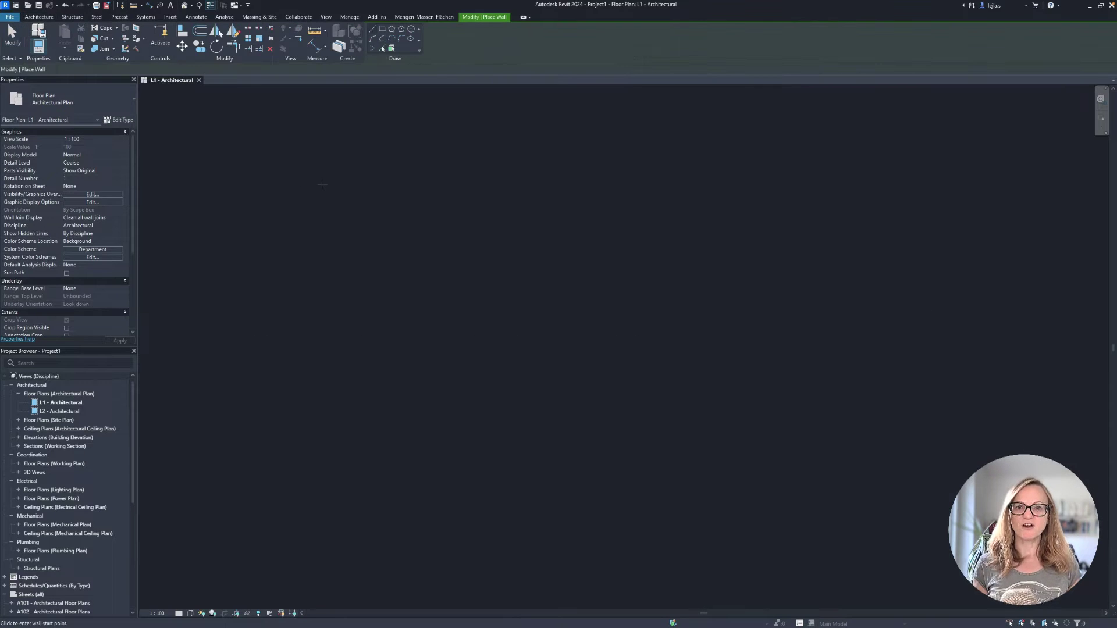
Draw a rectangular room of generic walls from two opposite corners on the L1 plan
click(382, 29)
click(346, 241)
click(453, 299)
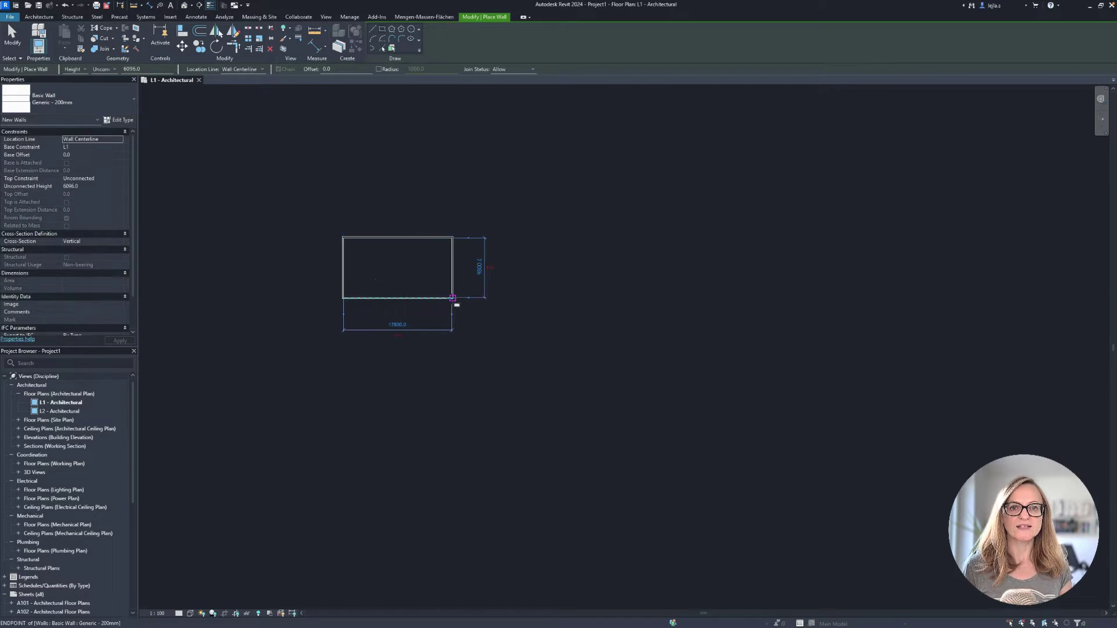
scroll(371, 274, up, 3)
scroll(346, 271, up, 1)
middle_drag(346, 272, 392, 357)
scroll(391, 357, up, 1)
scroll(394, 357, up, 1)
scroll(396, 358, down, 1)
key(Escape)
key(Escape)
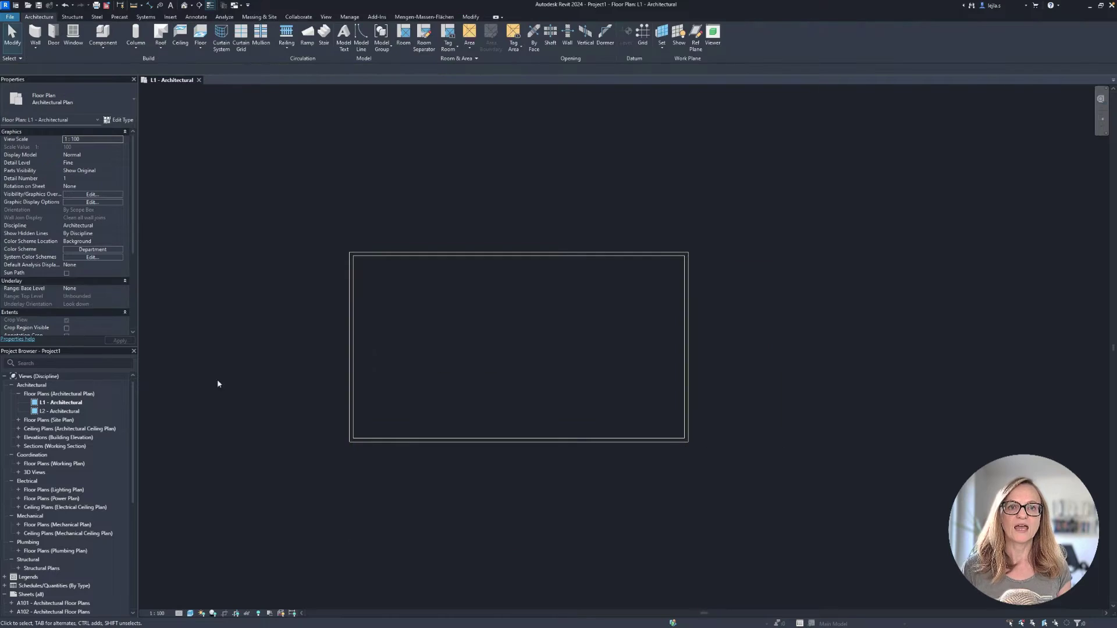
Select the left wall to confirm its Phase Created is New Construction
scroll(100, 324, down, 3)
scroll(100, 324, down, 2)
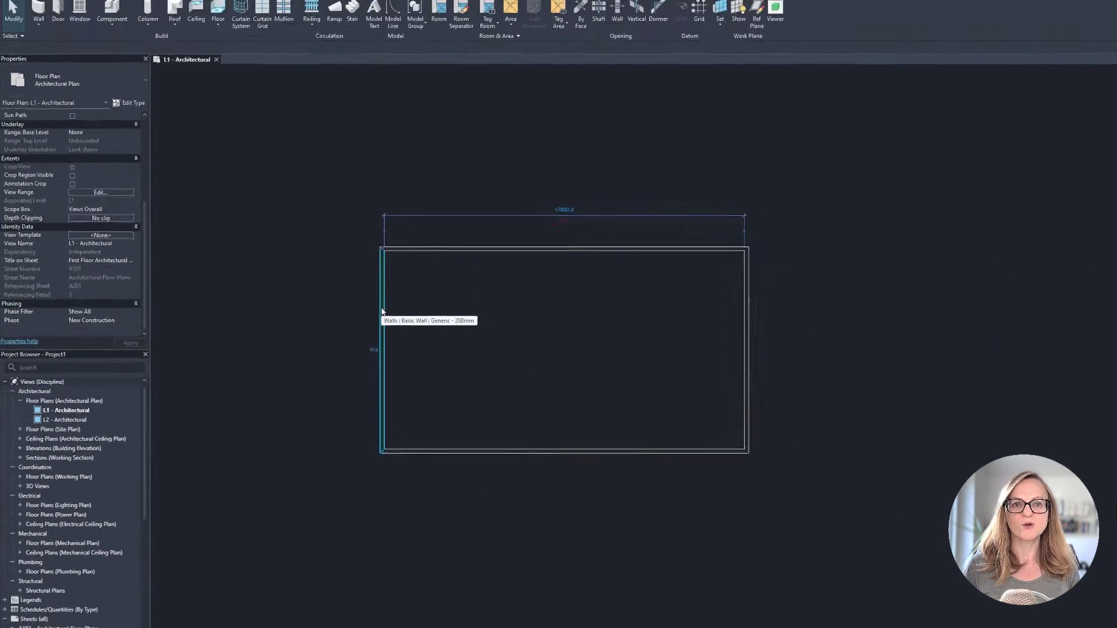
click(382, 311)
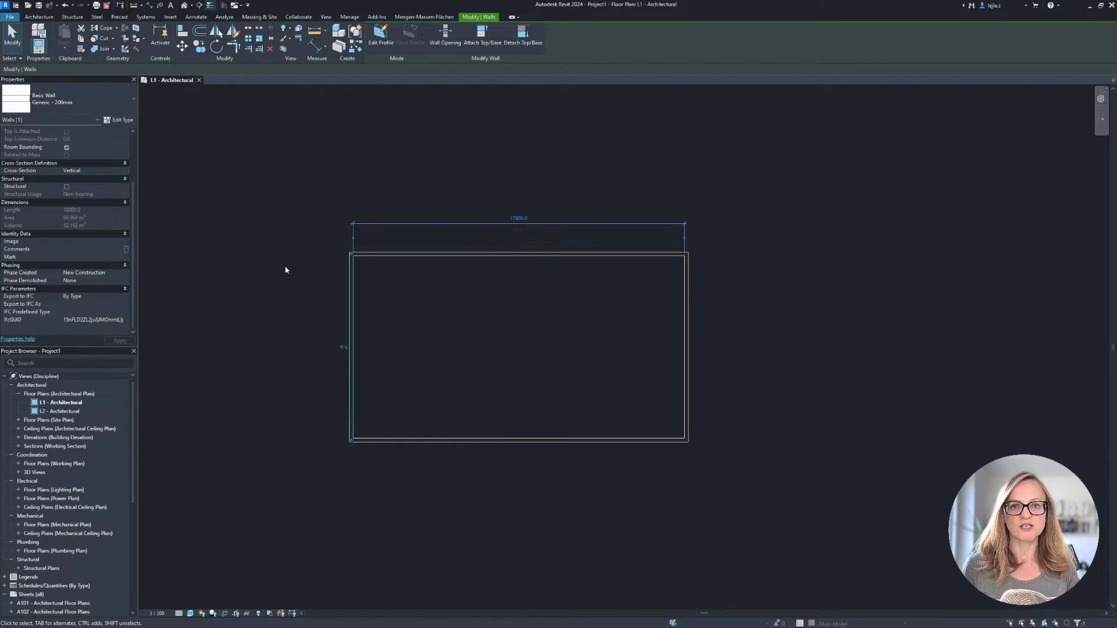
key(Escape)
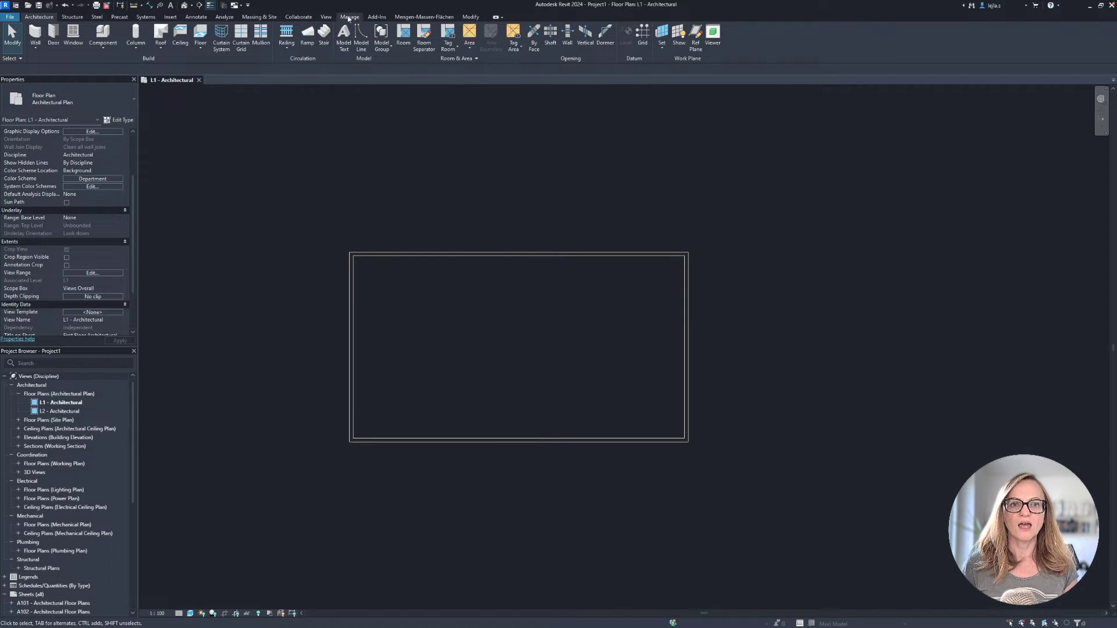
click(349, 17)
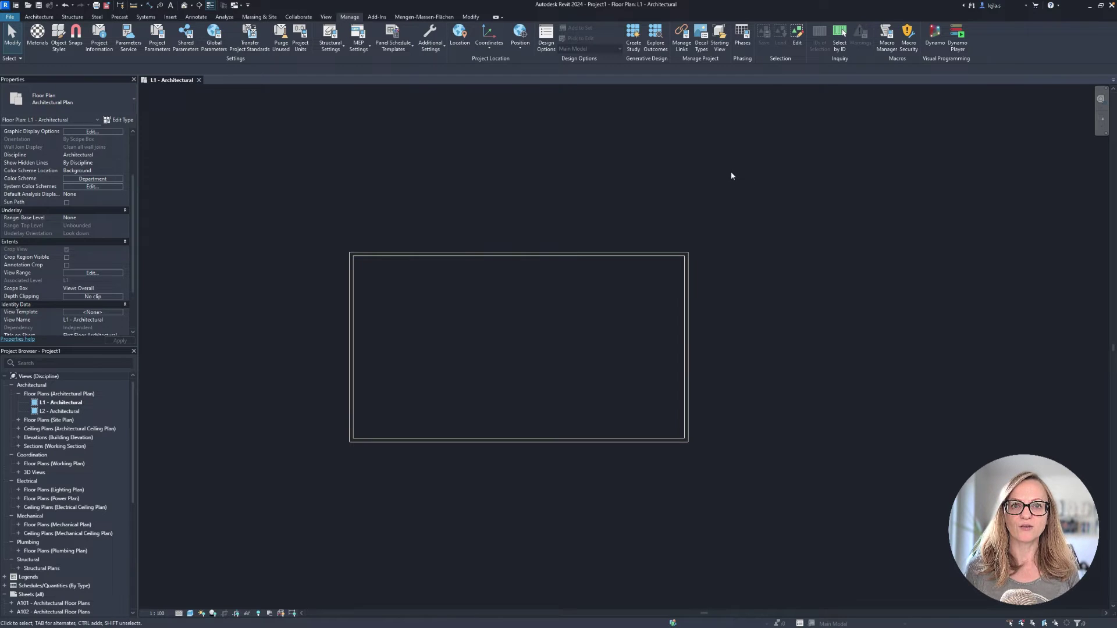
click(743, 44)
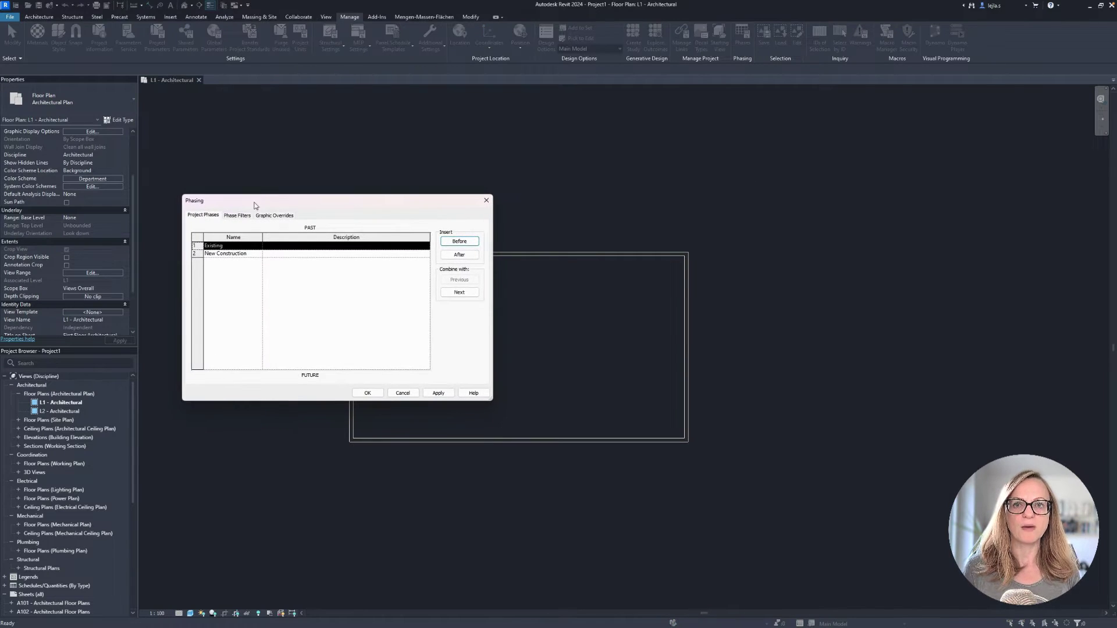
drag(256, 201, 338, 192)
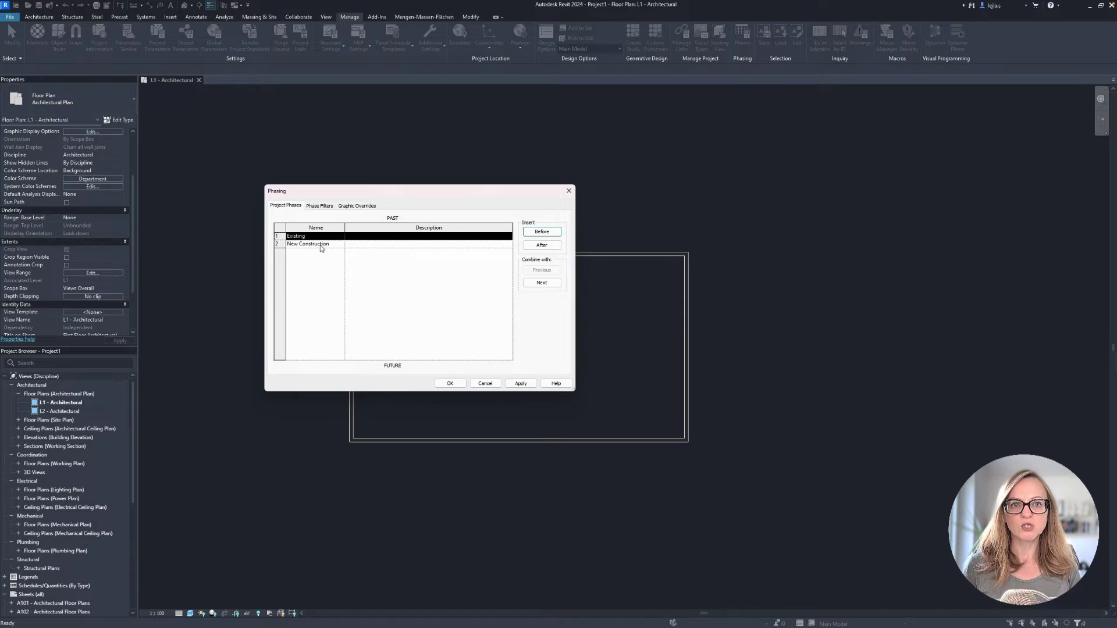
click(321, 247)
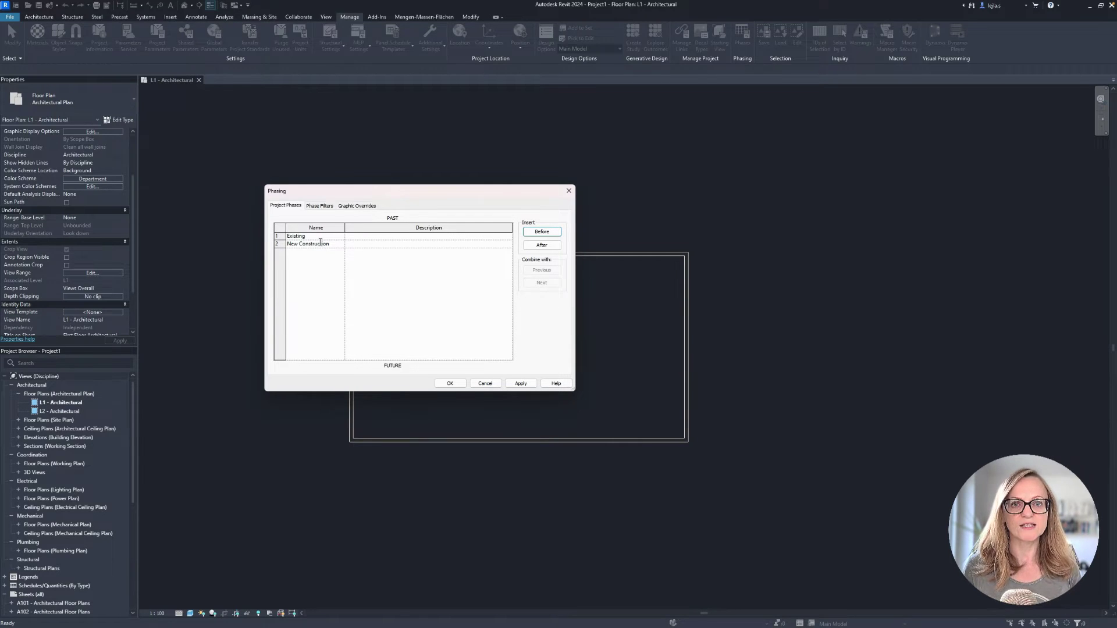
click(319, 238)
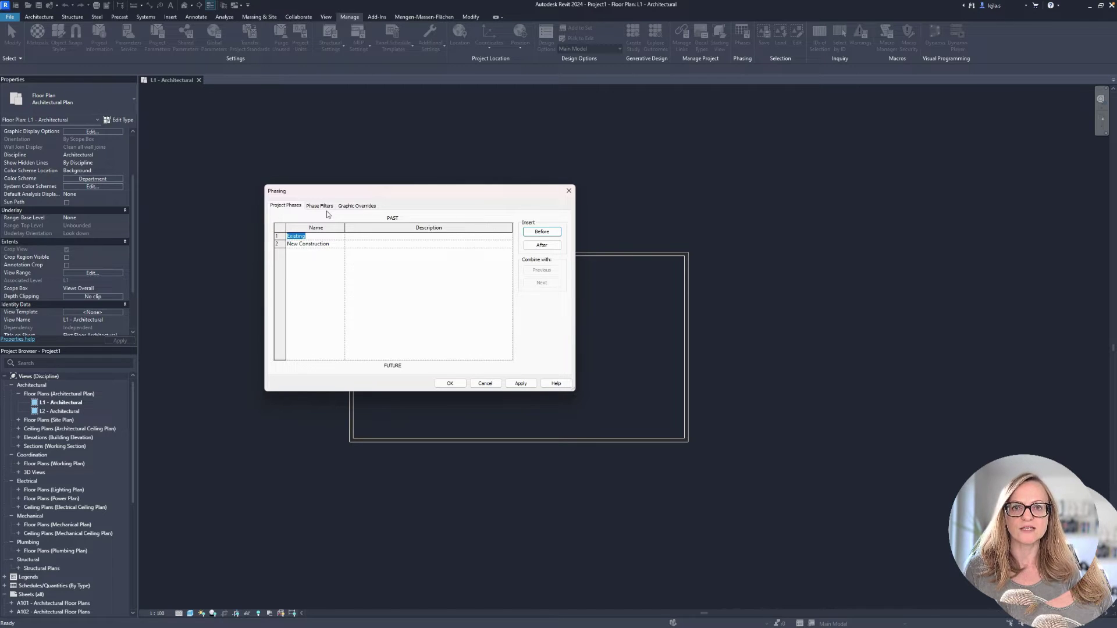
click(324, 207)
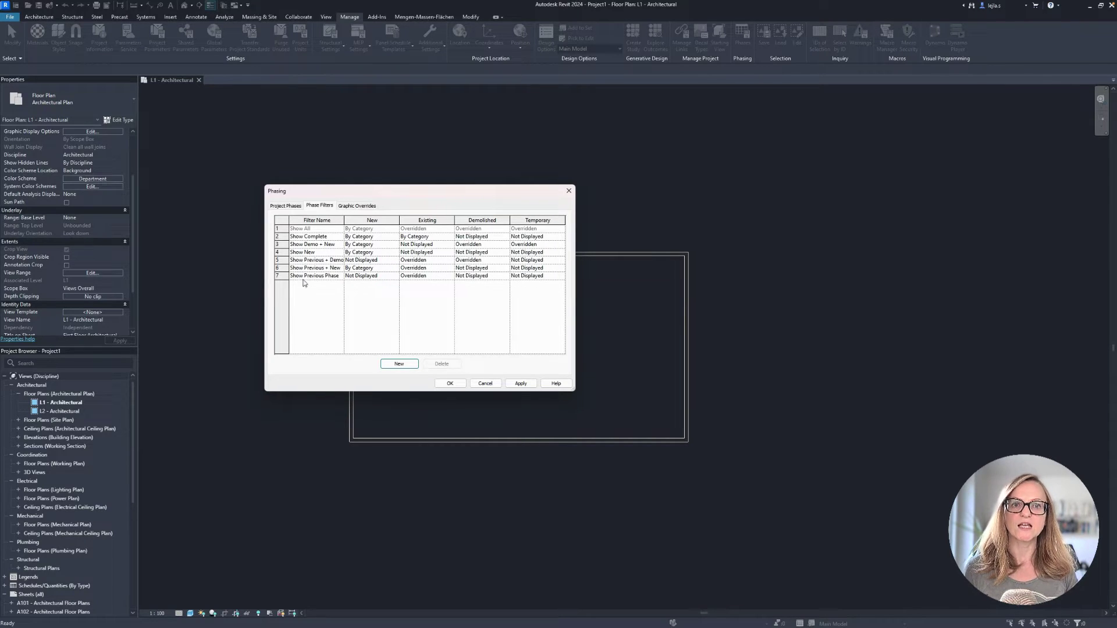
double_click(344, 220)
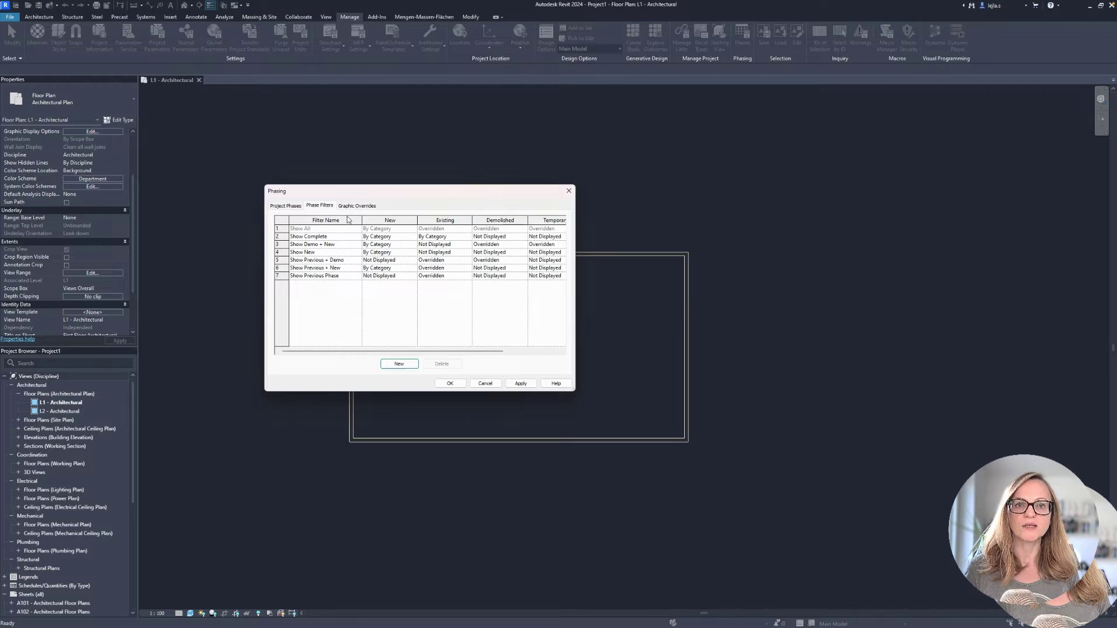
click(357, 206)
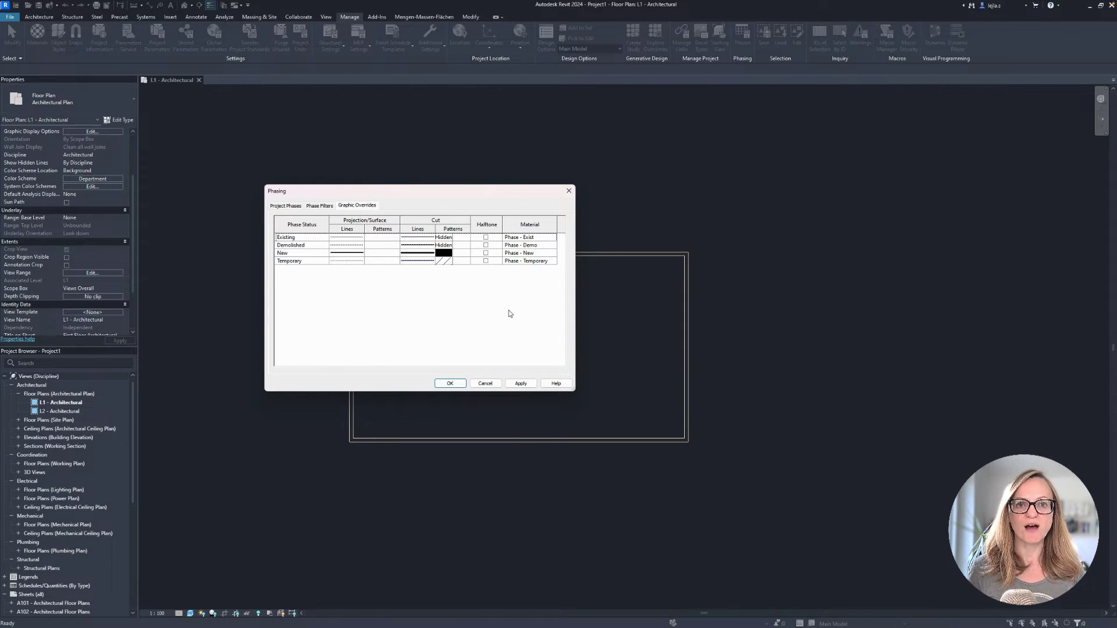
click(446, 385)
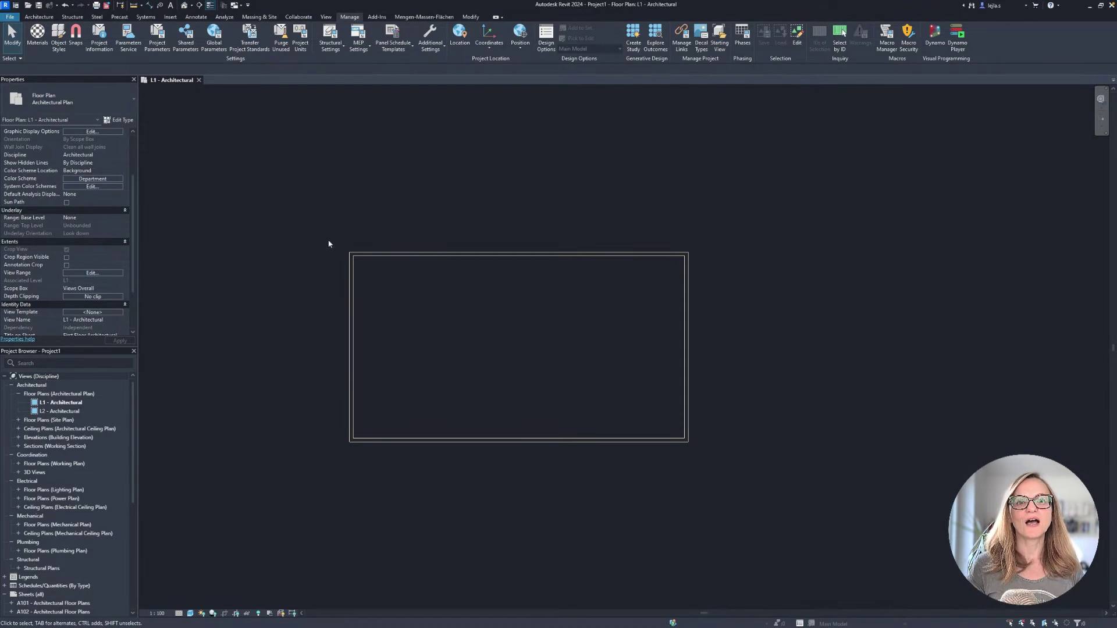
Set the four walls' Phase Created and the L1 view's Phase to Existing
click(352, 259)
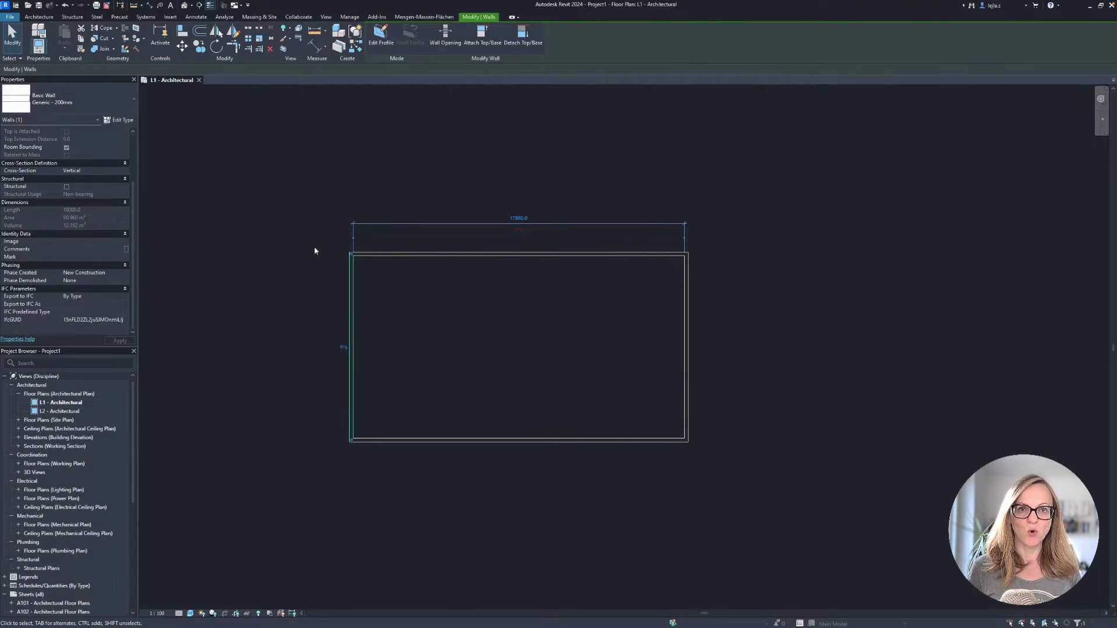
drag(324, 231, 843, 508)
click(121, 275)
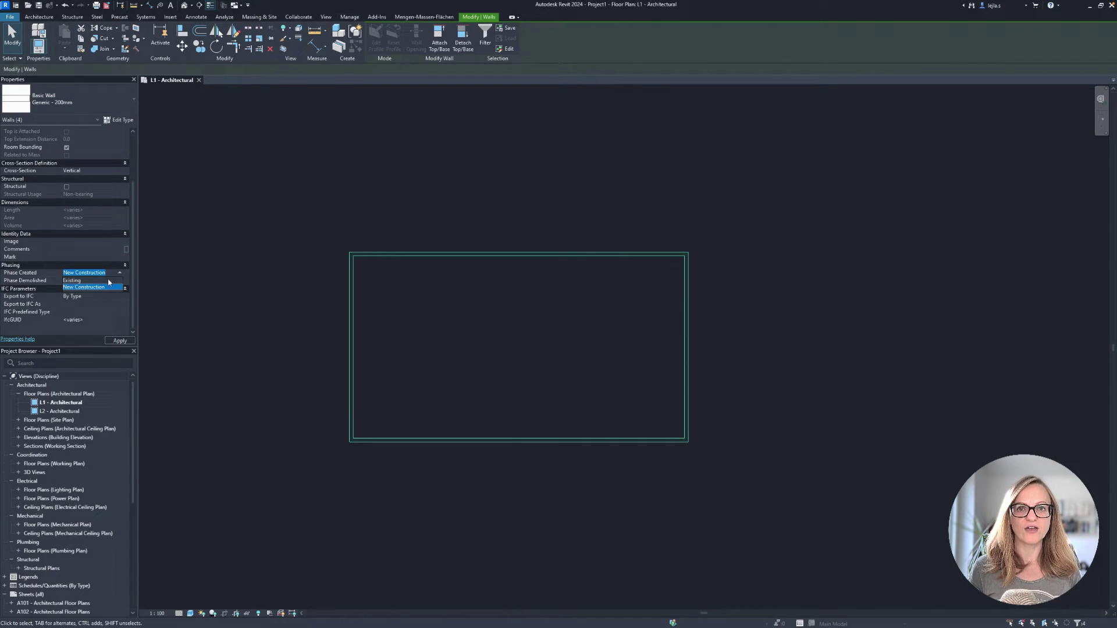
click(277, 356)
scroll(371, 453, up, 1)
scroll(70, 233, down, 3)
click(108, 320)
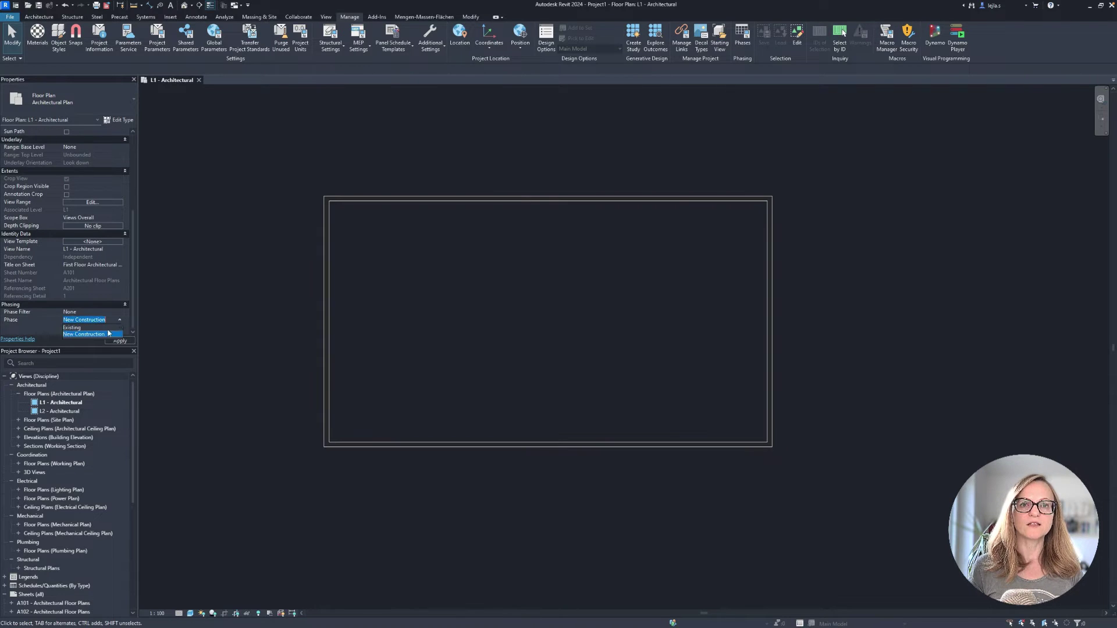
click(39, 16)
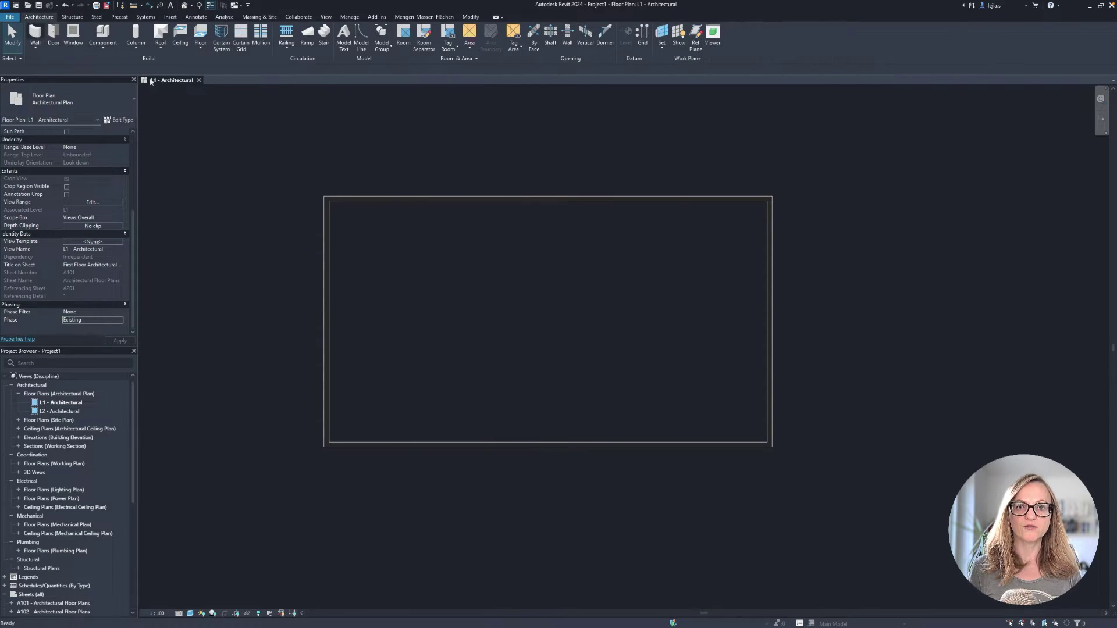
Add a vertical dividing wall splitting the rectangle into two rooms
key(w)
key(a)
click(539, 200)
click(539, 444)
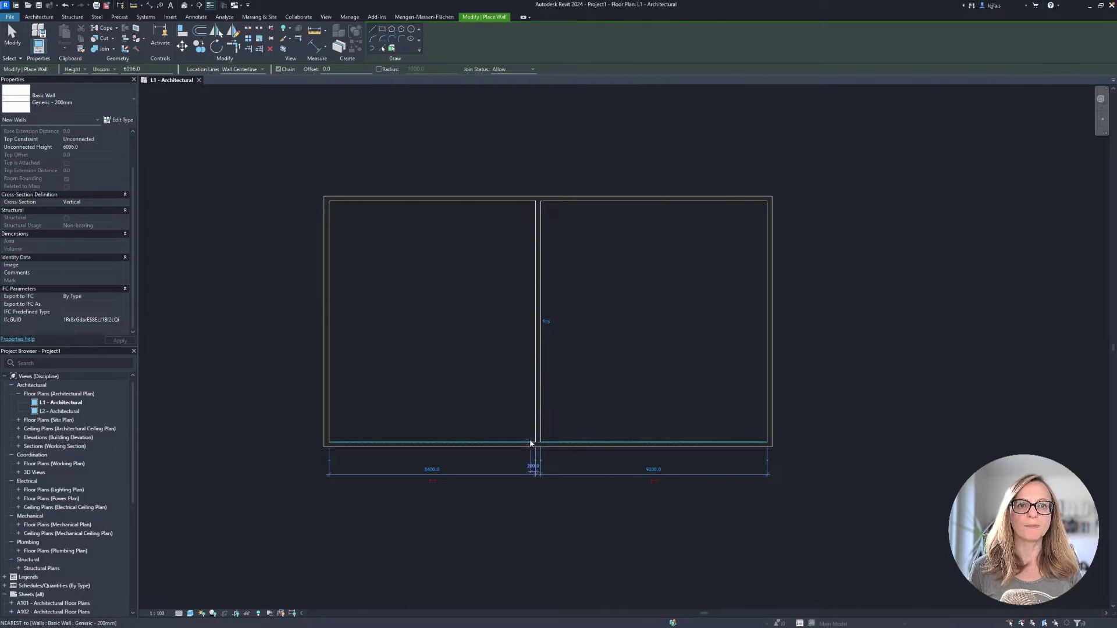
key(Escape)
key(Escape)
Place a door in the right room's bottom wall and check its phase
key(d)
key(r)
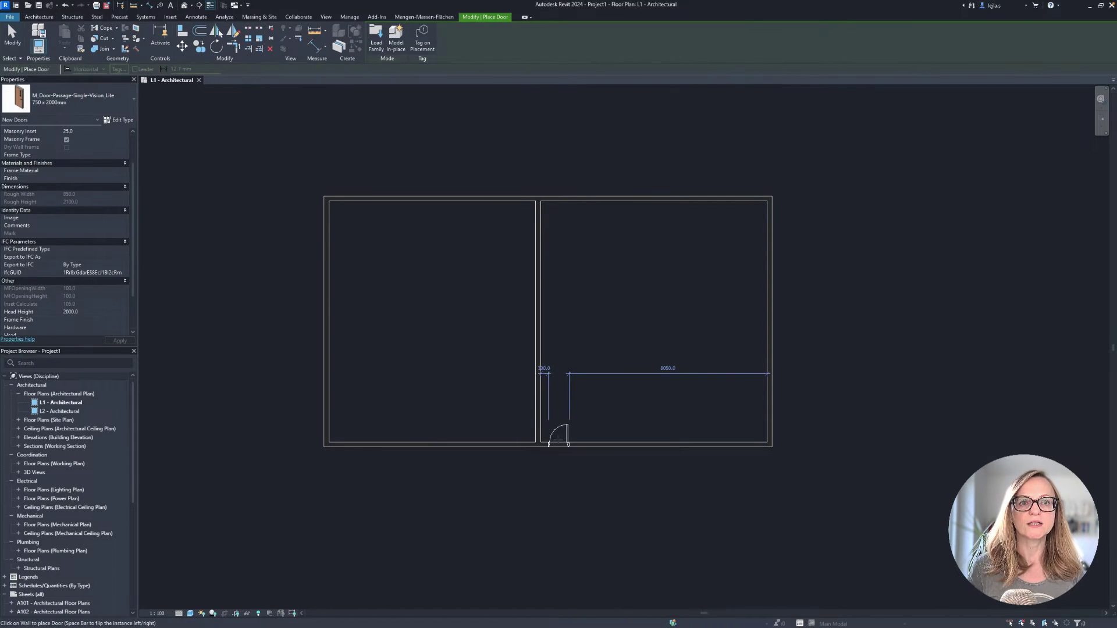
click(558, 441)
key(Escape)
key(Escape)
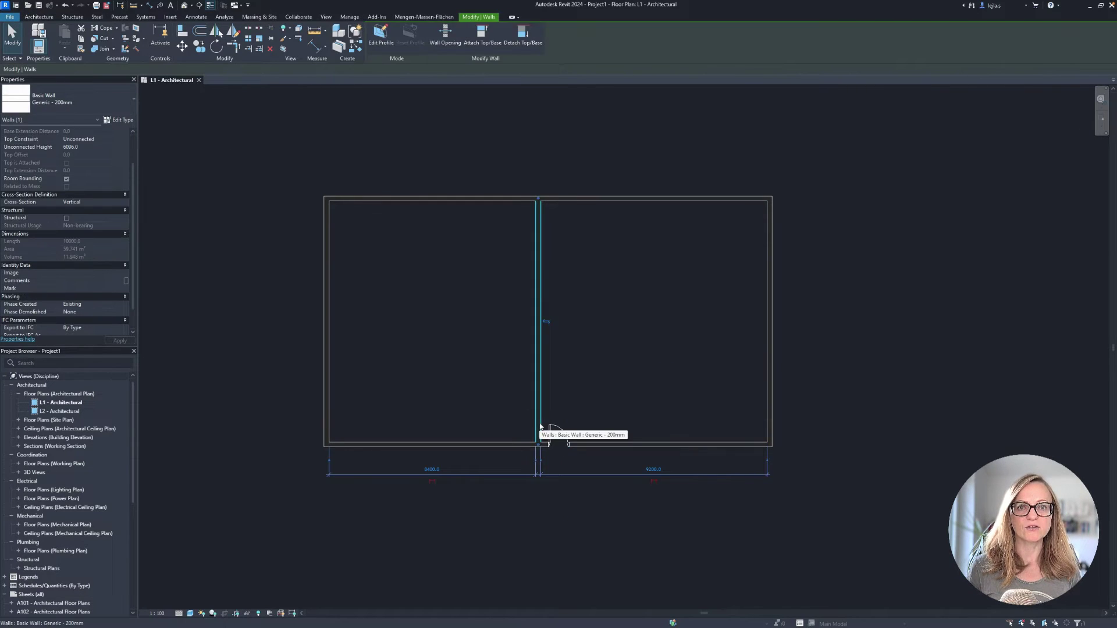
click(554, 434)
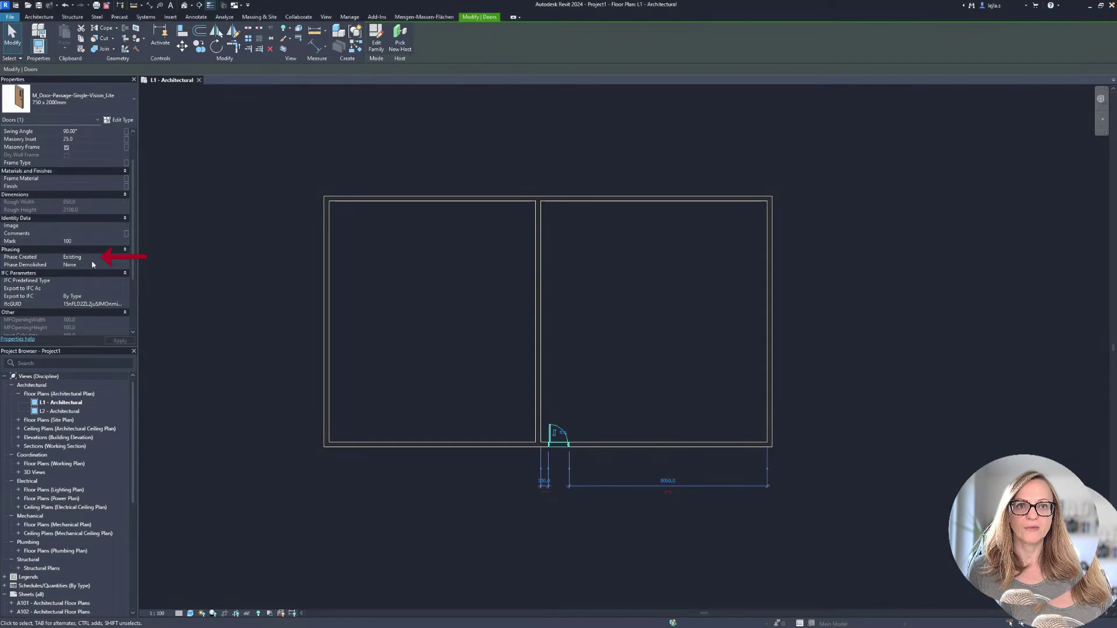
click(278, 278)
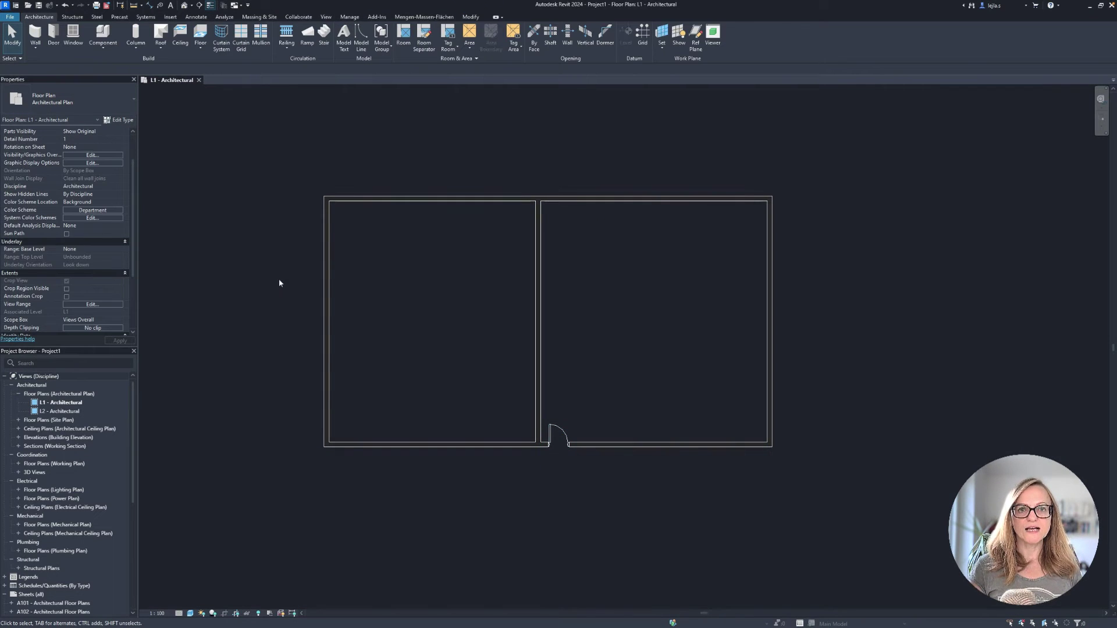
Add a new phase filter named 'German Renovation project' in Phasing settings
click(350, 16)
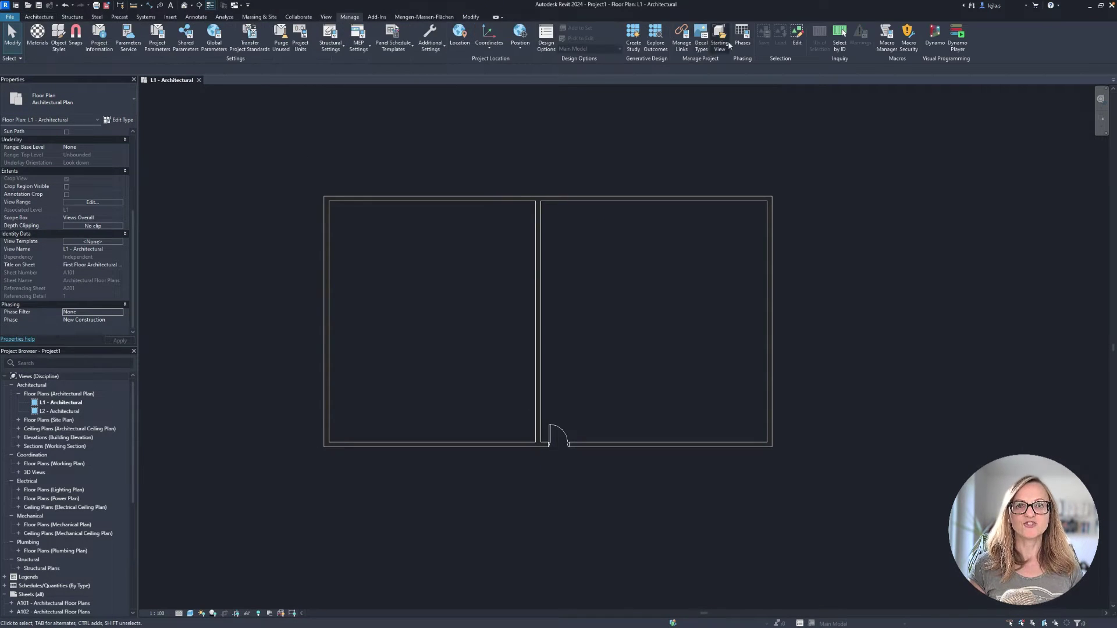
click(742, 35)
click(320, 206)
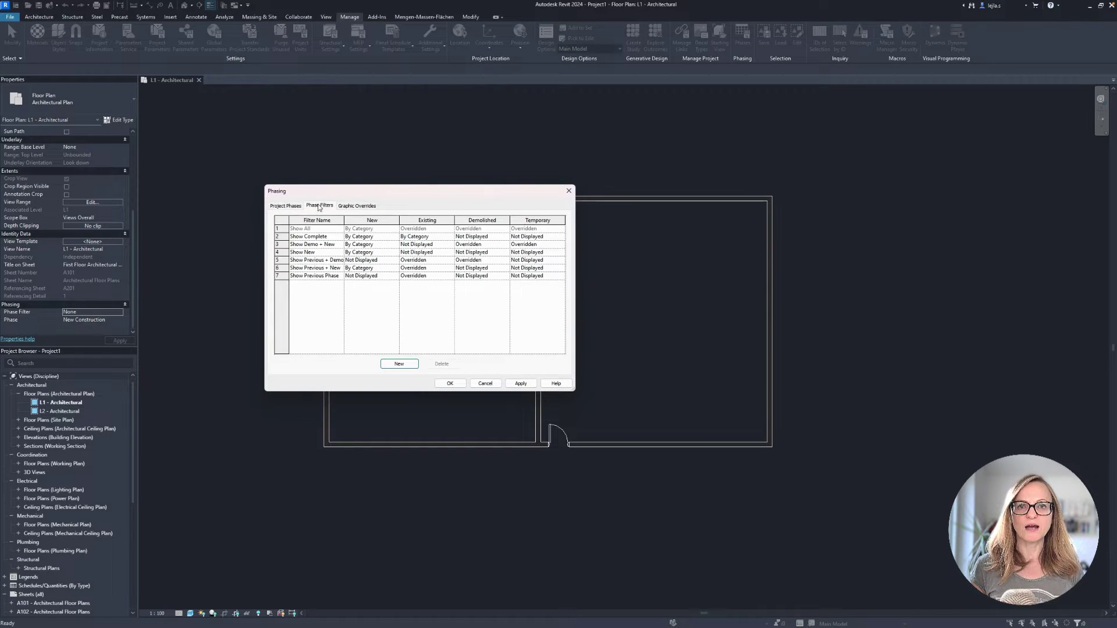
click(400, 364)
click(314, 284)
text(German Renovation p)
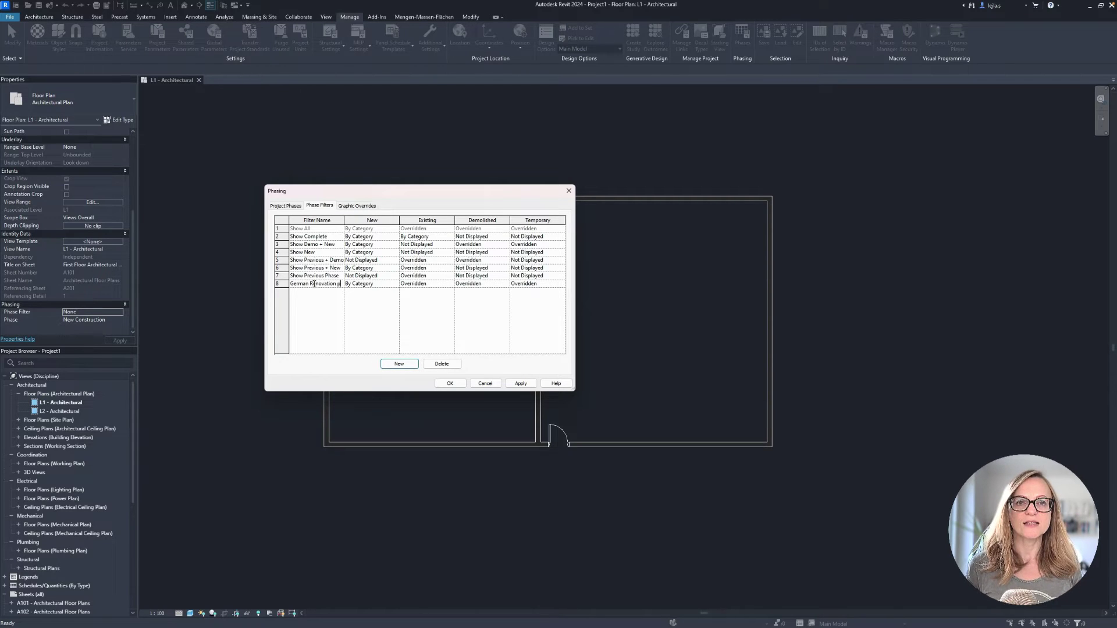
text(roject)
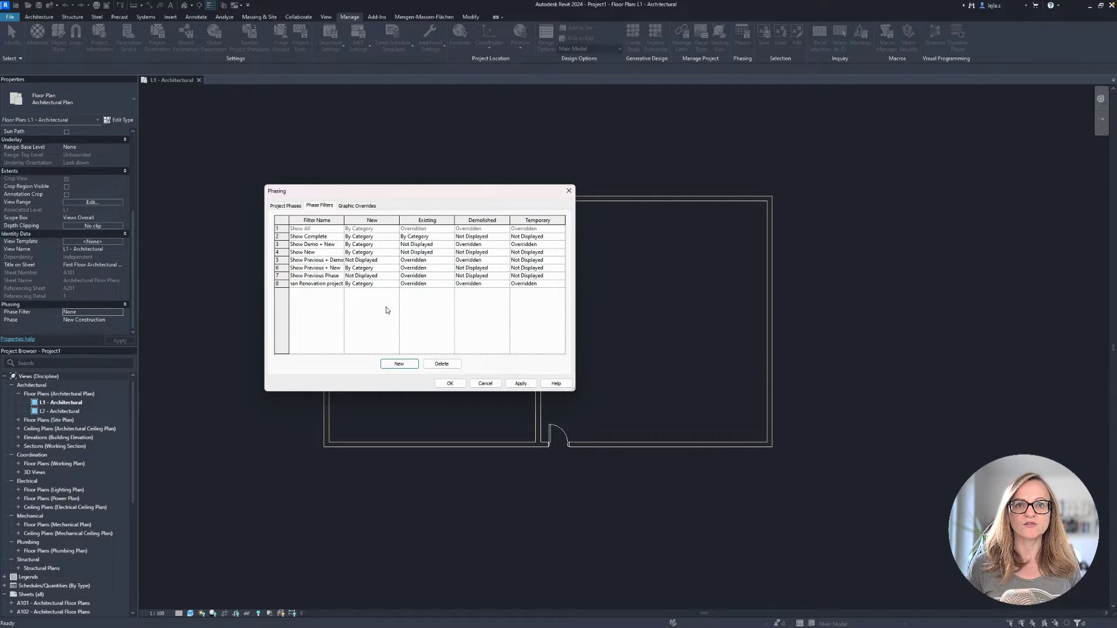
Set the filter's New and Demolished to Overridden and Existing to By Category
click(393, 285)
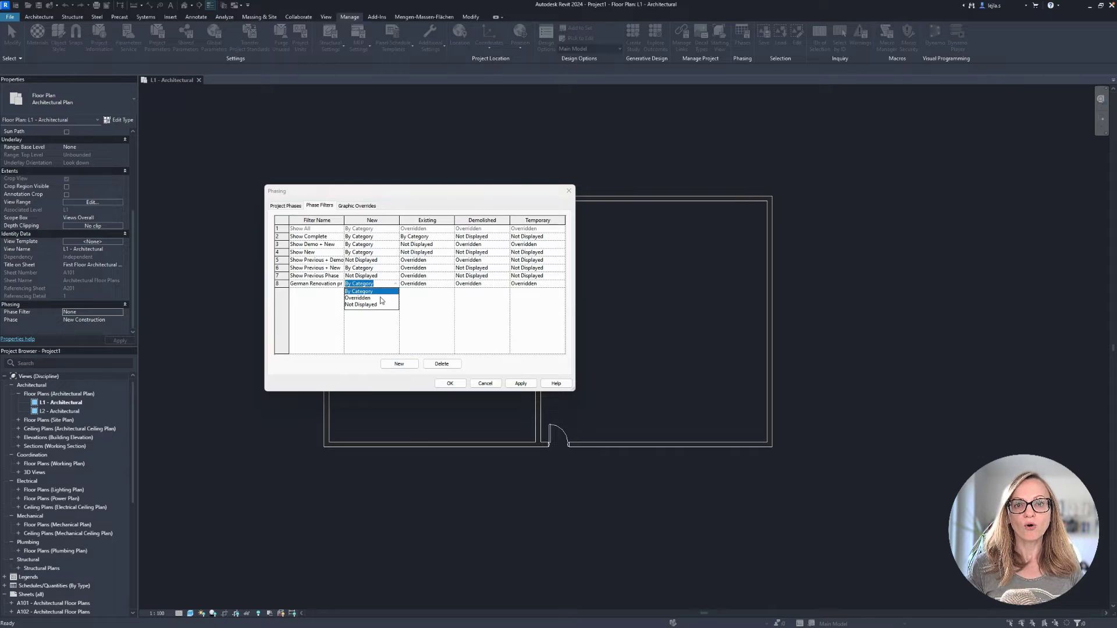
click(382, 298)
click(440, 285)
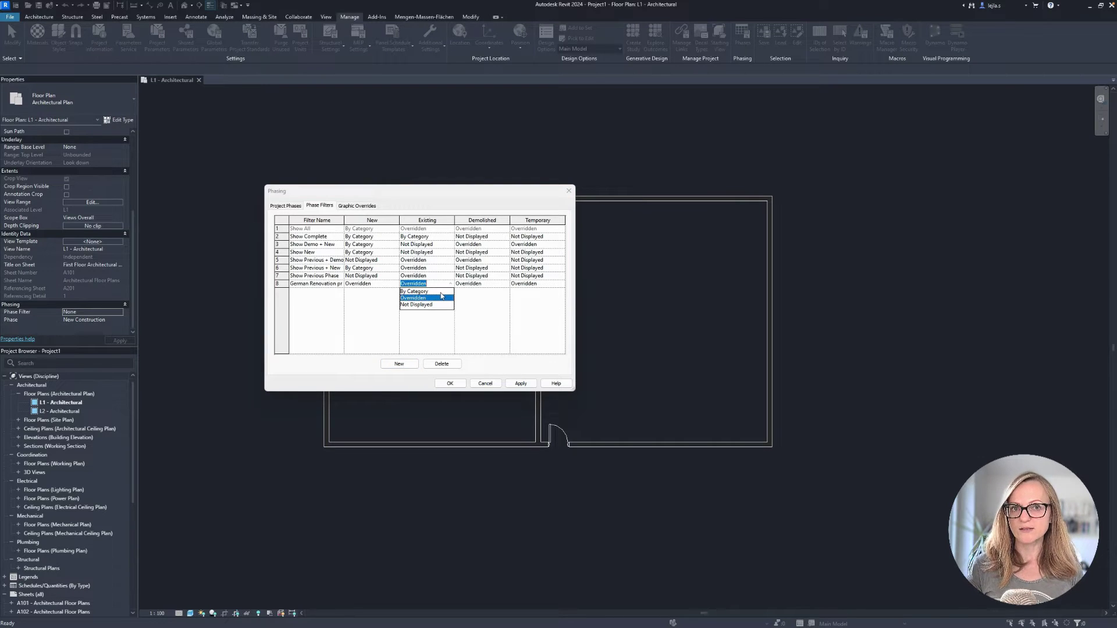
click(439, 291)
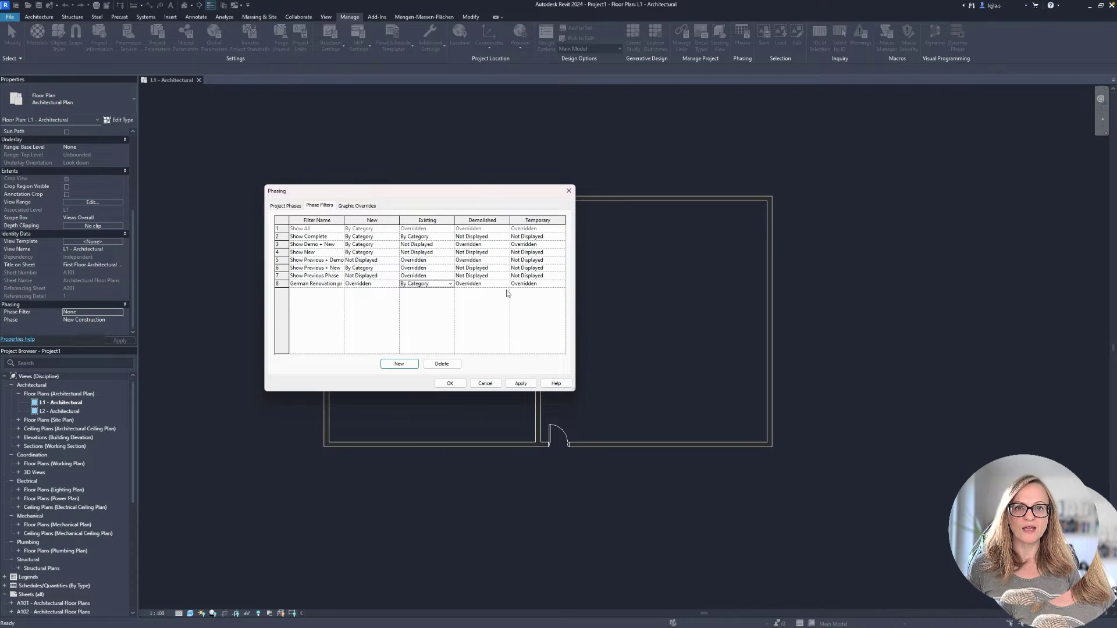
click(495, 284)
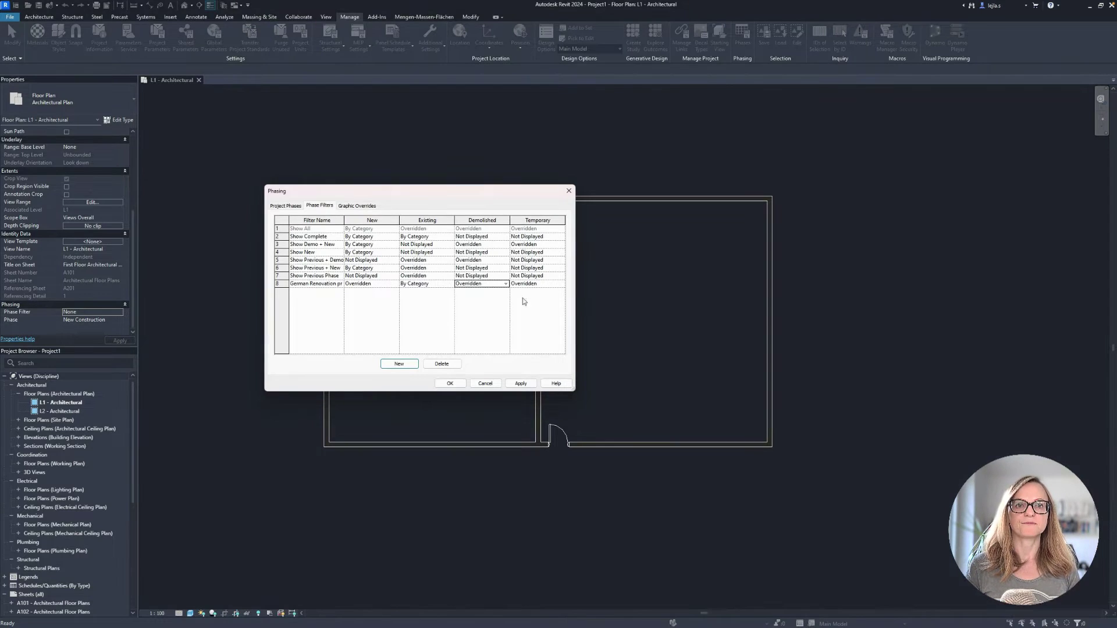
Give demolished elements yellow lines and a light-yellow solid background fill
click(357, 206)
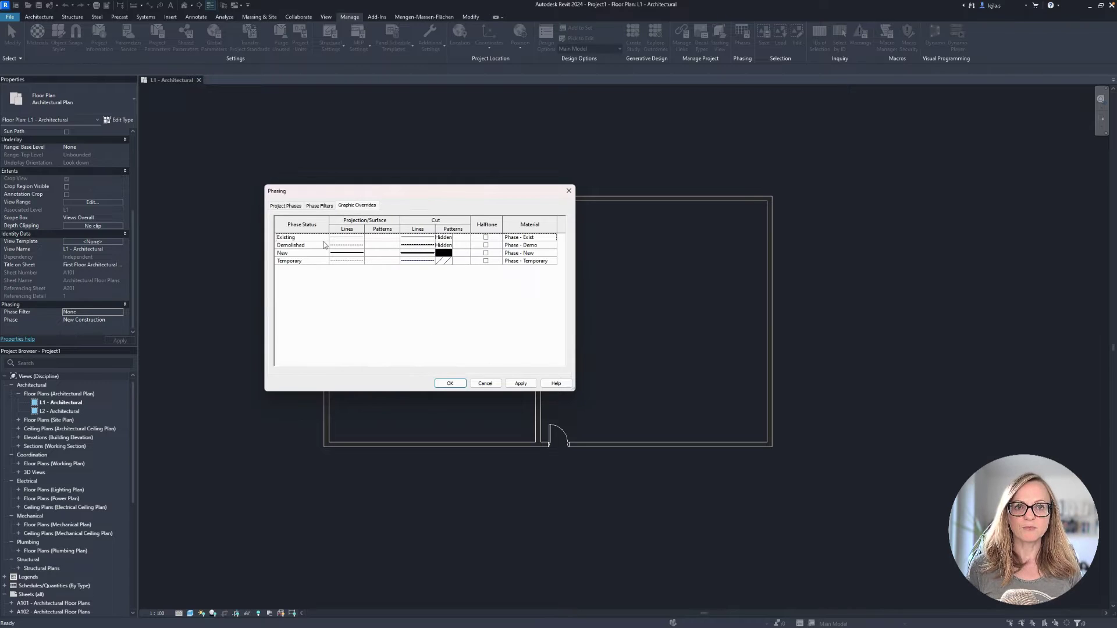
click(347, 245)
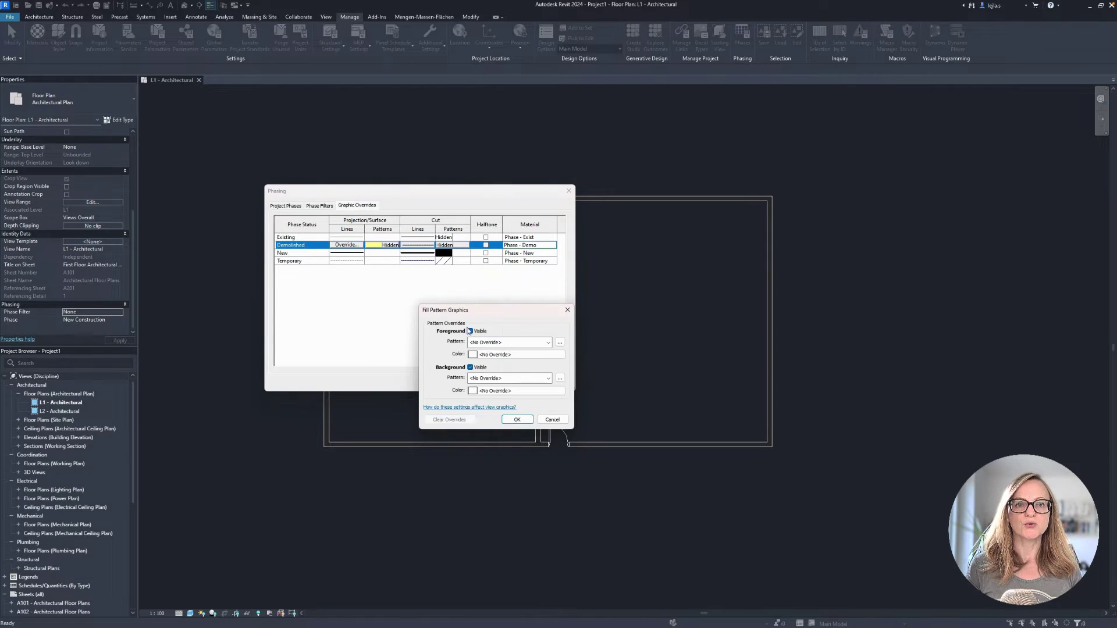
click(489, 352)
click(418, 307)
click(531, 445)
click(517, 420)
click(461, 247)
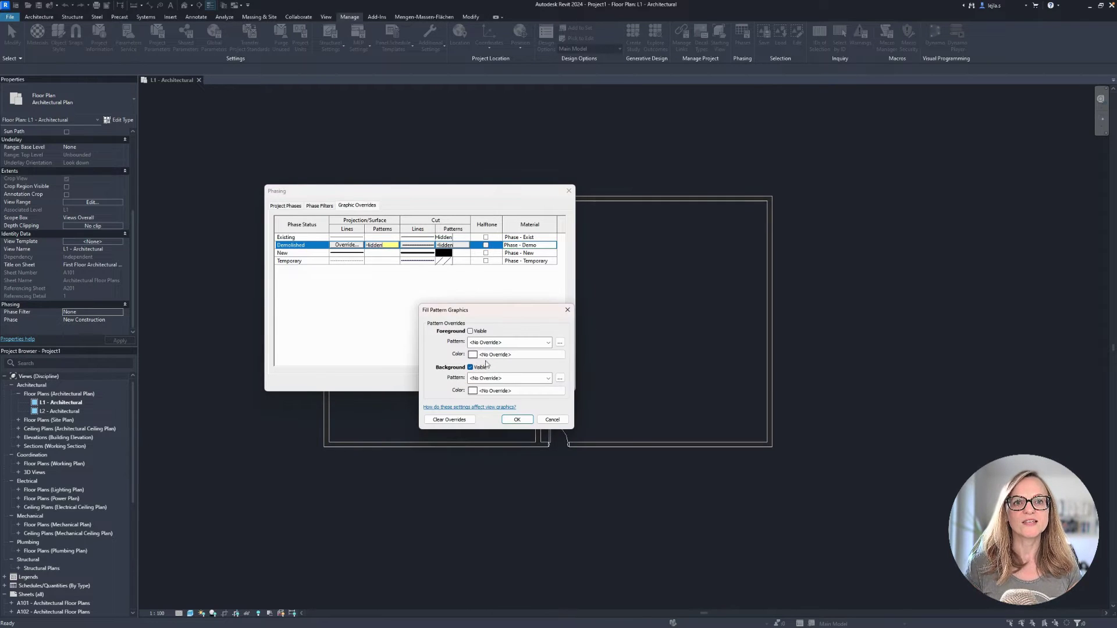
click(510, 379)
click(494, 396)
click(472, 390)
click(532, 444)
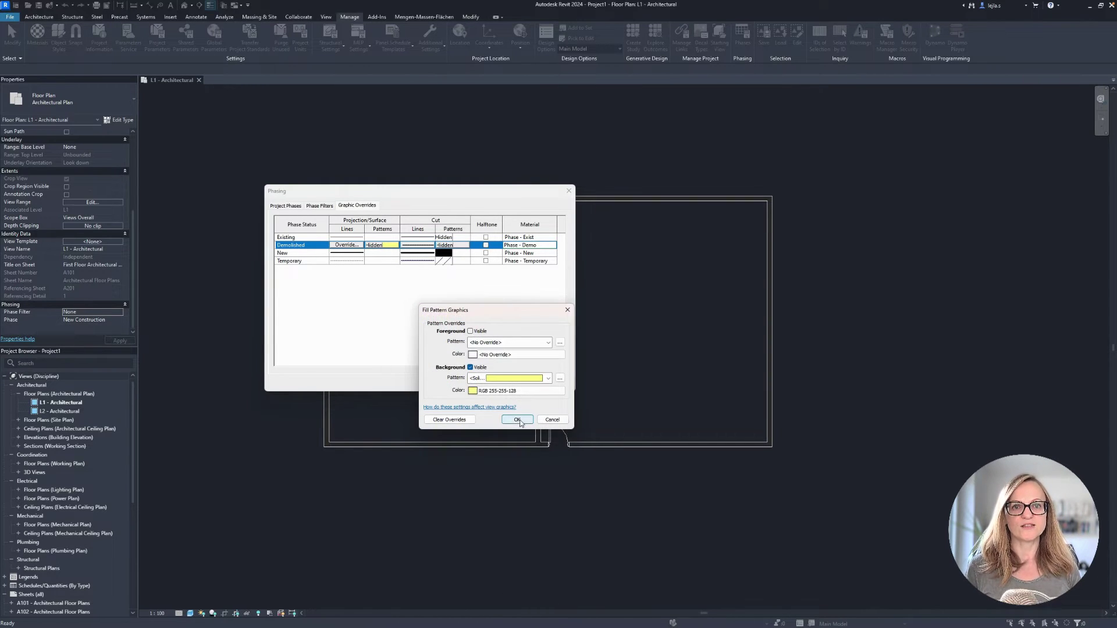
click(532, 443)
Give new elements red projection lines and a red fill
click(353, 255)
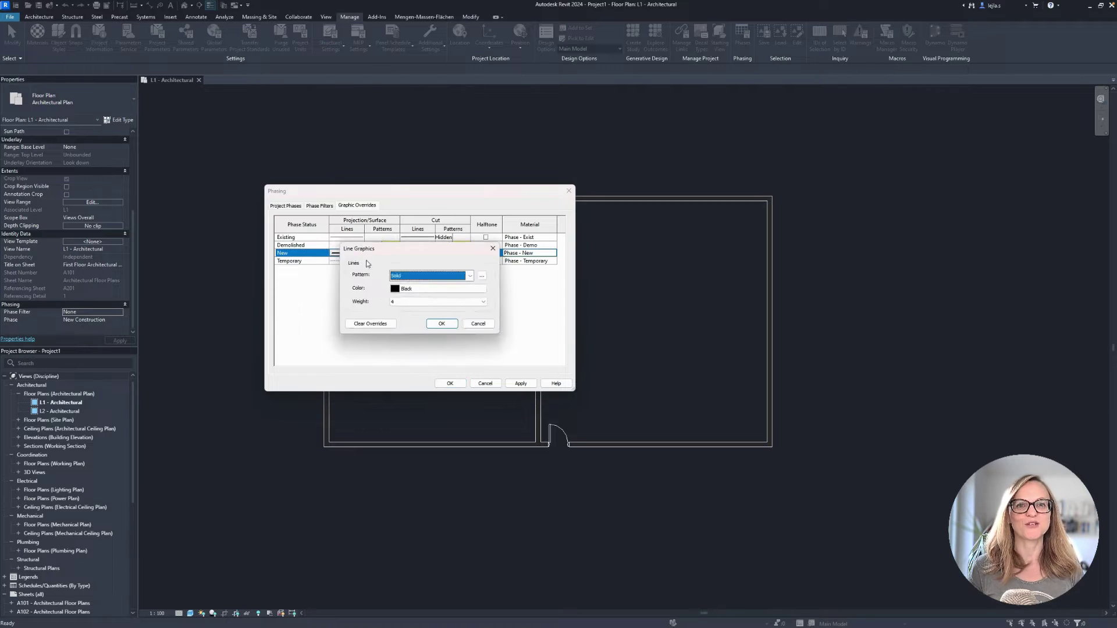
click(424, 295)
click(329, 238)
click(454, 366)
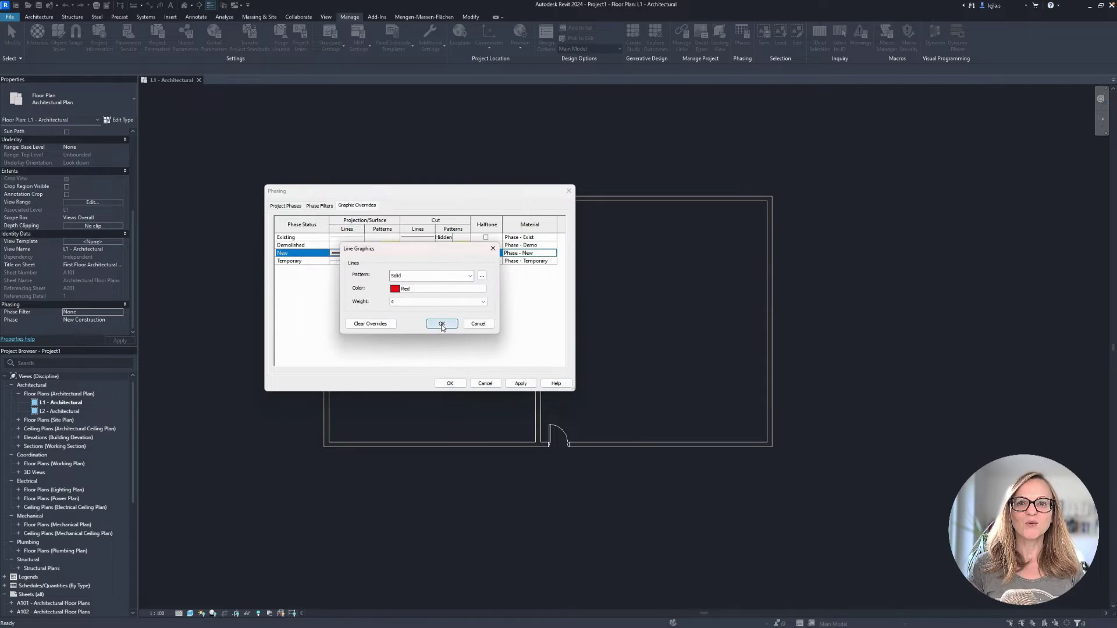
click(442, 324)
click(383, 252)
click(507, 378)
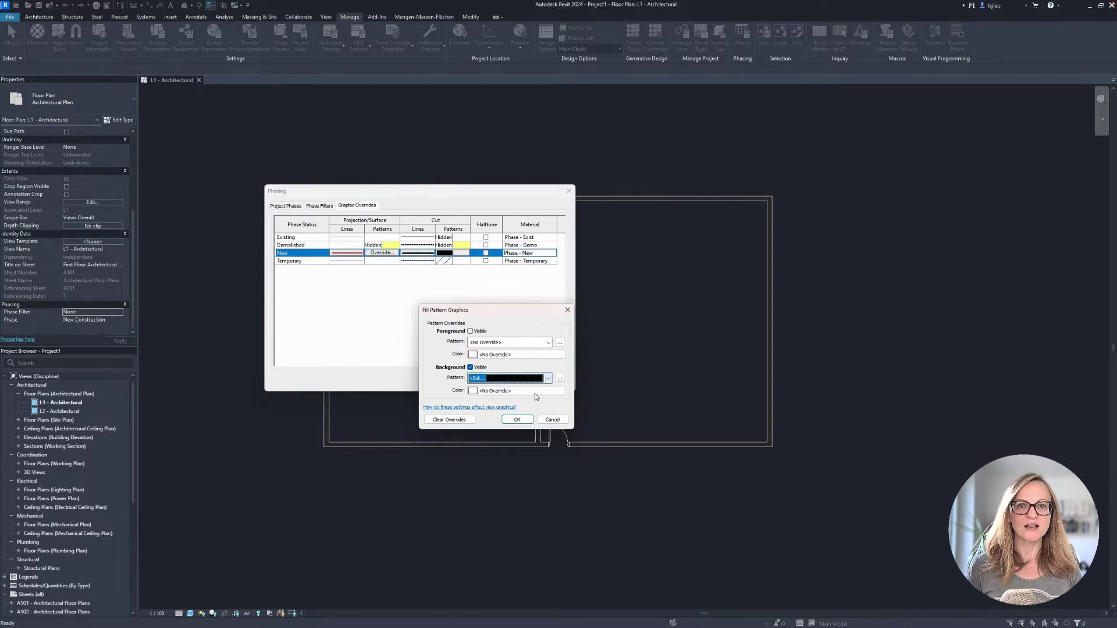
click(473, 390)
click(406, 307)
click(532, 444)
click(512, 419)
Set new elements' cut lines and solid cut fill to red, then apply the phasing settings
click(418, 253)
click(418, 252)
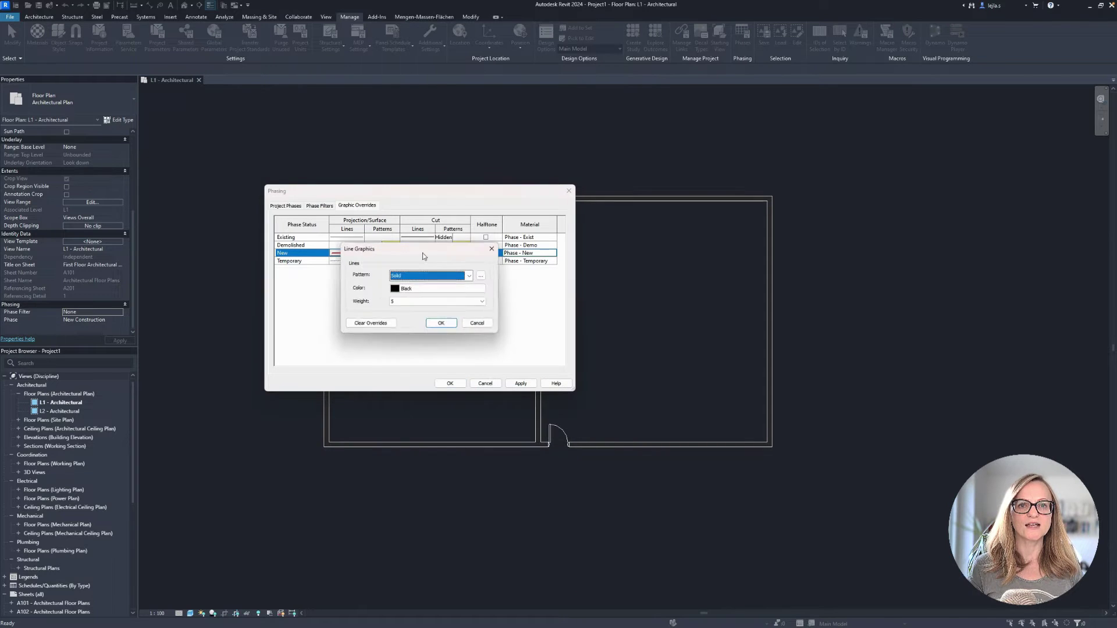
click(442, 286)
click(333, 239)
click(455, 366)
click(441, 324)
click(453, 252)
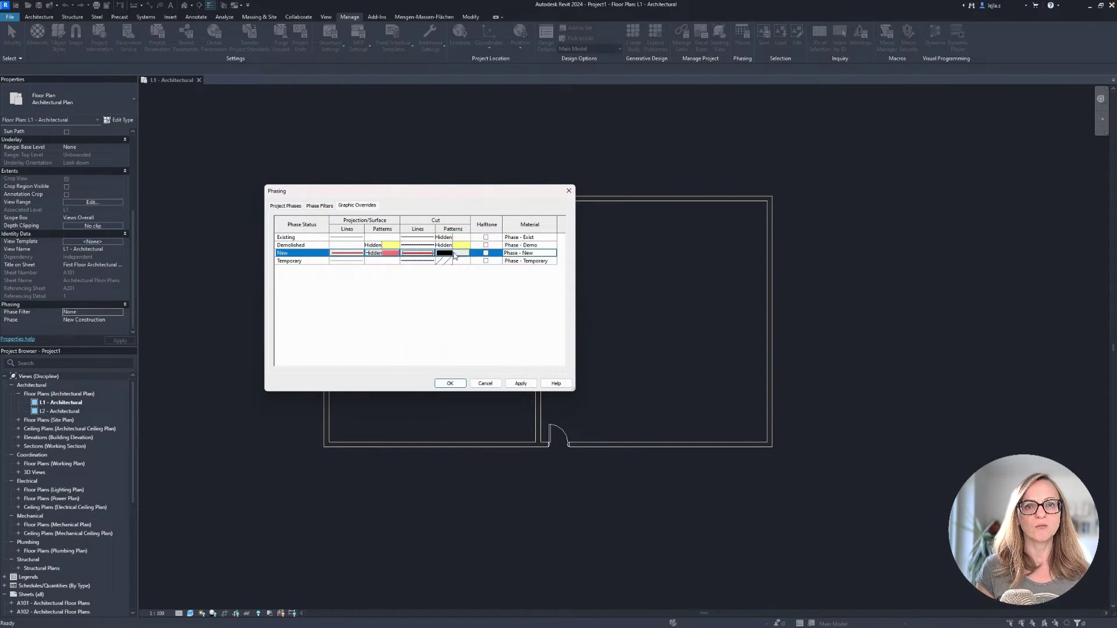
click(548, 343)
click(483, 359)
click(548, 378)
click(480, 395)
click(483, 390)
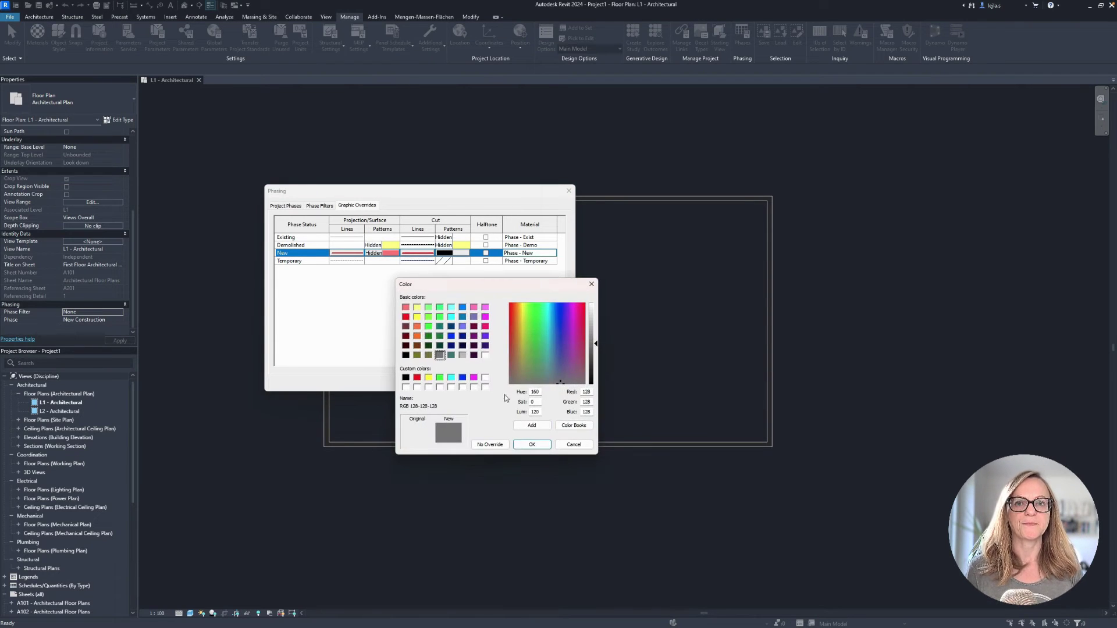
click(406, 307)
click(532, 445)
click(512, 419)
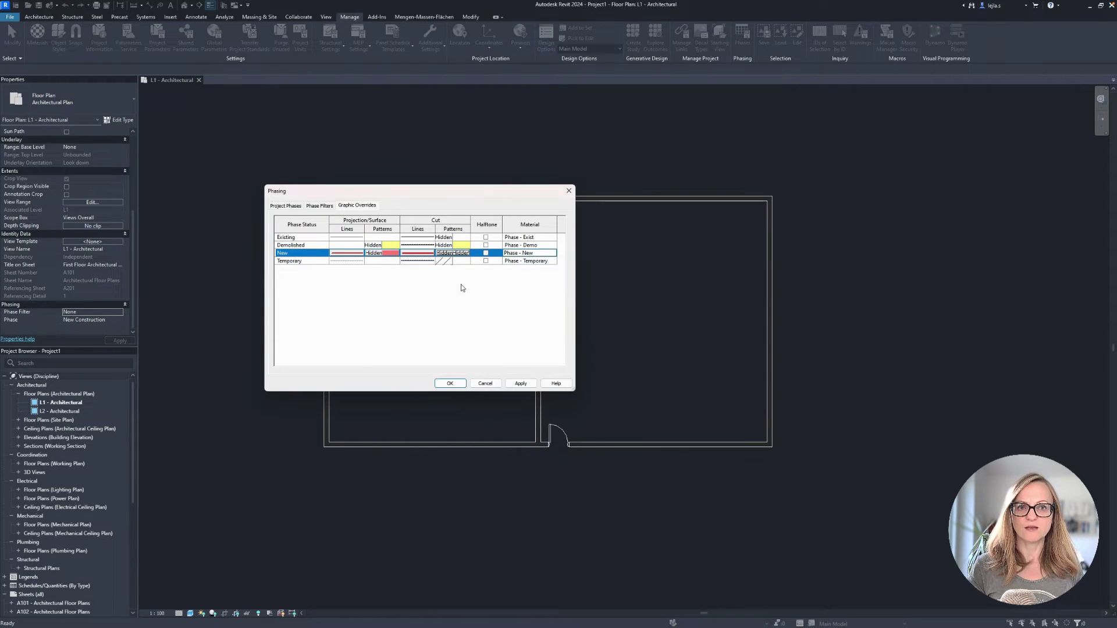
click(453, 384)
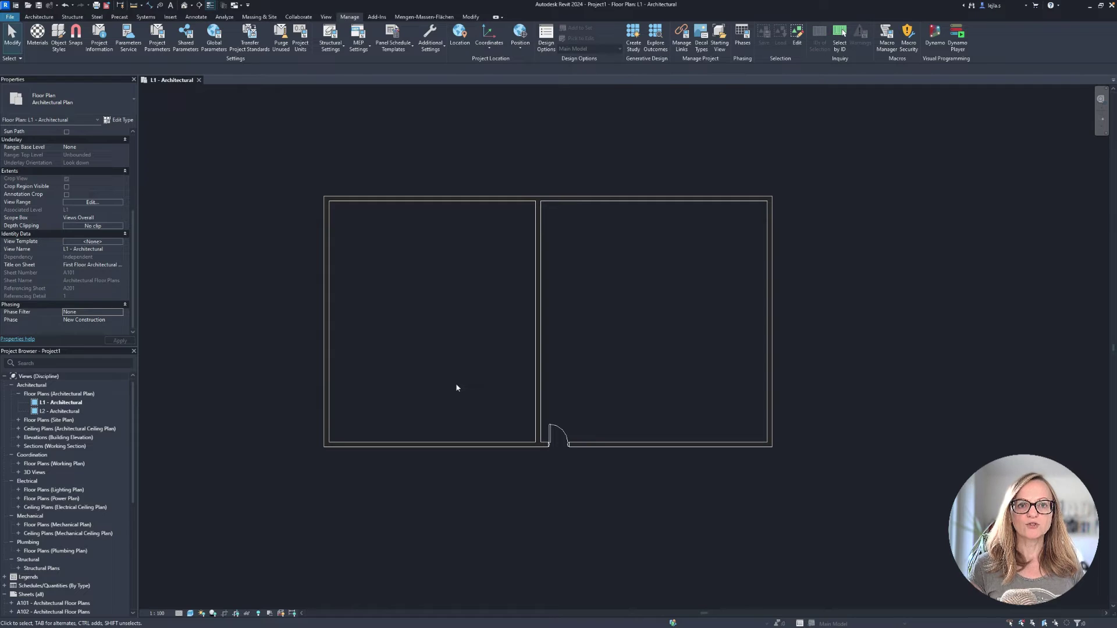
Set the L1 - Architectural plan's Phase Filter to German Renovation project
click(119, 312)
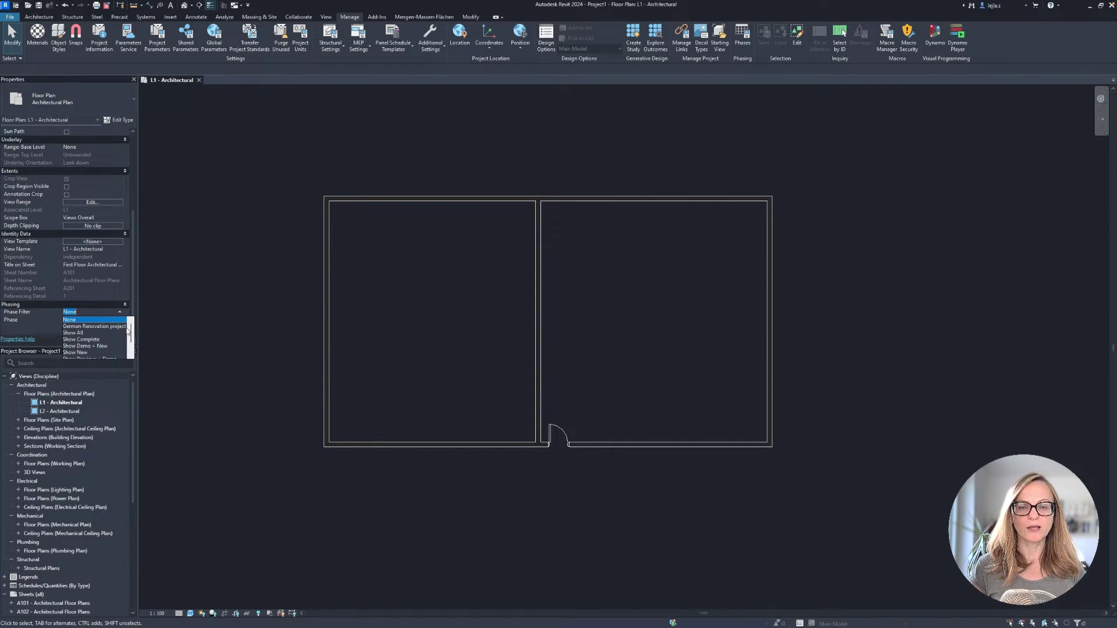
click(117, 326)
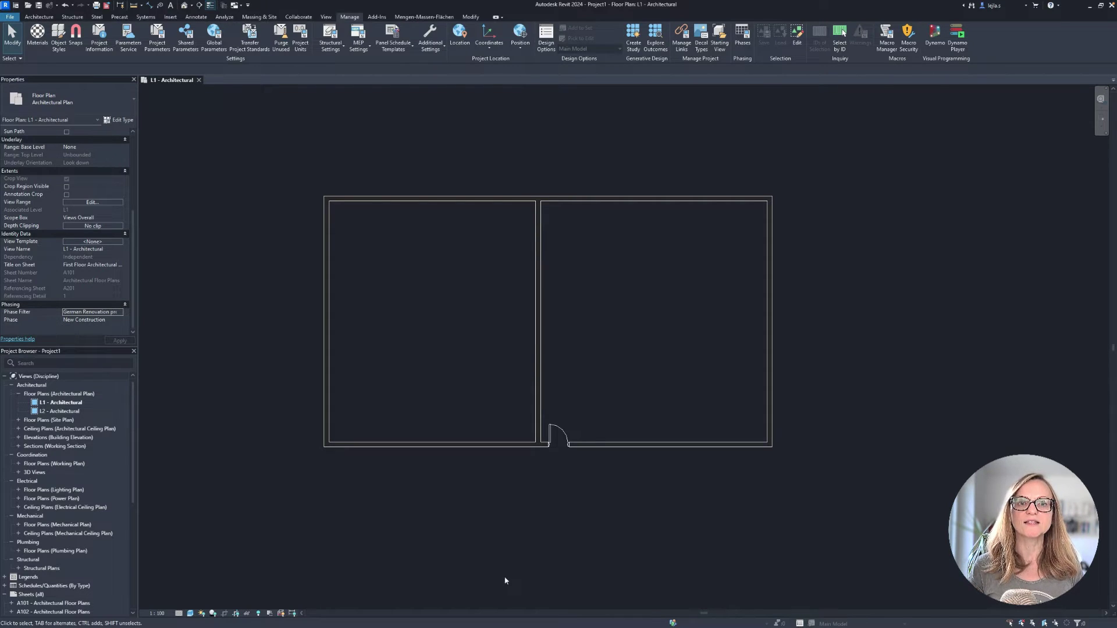
middle_drag(473, 544, 442, 526)
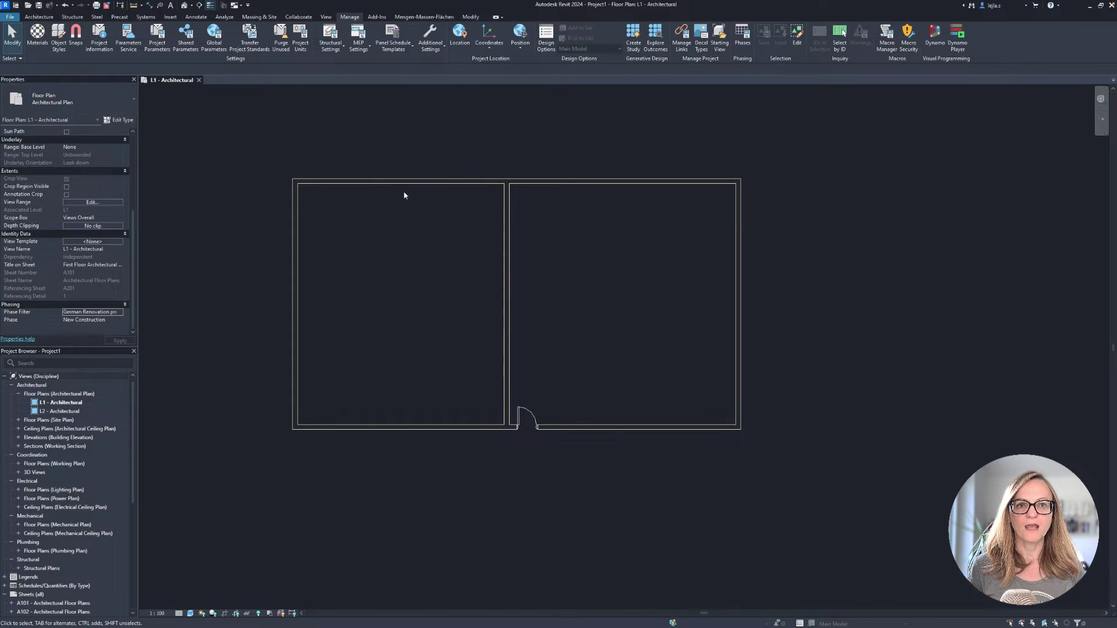
Demolish the dividing wall and the lower-wall door with the Demolish tool
click(510, 345)
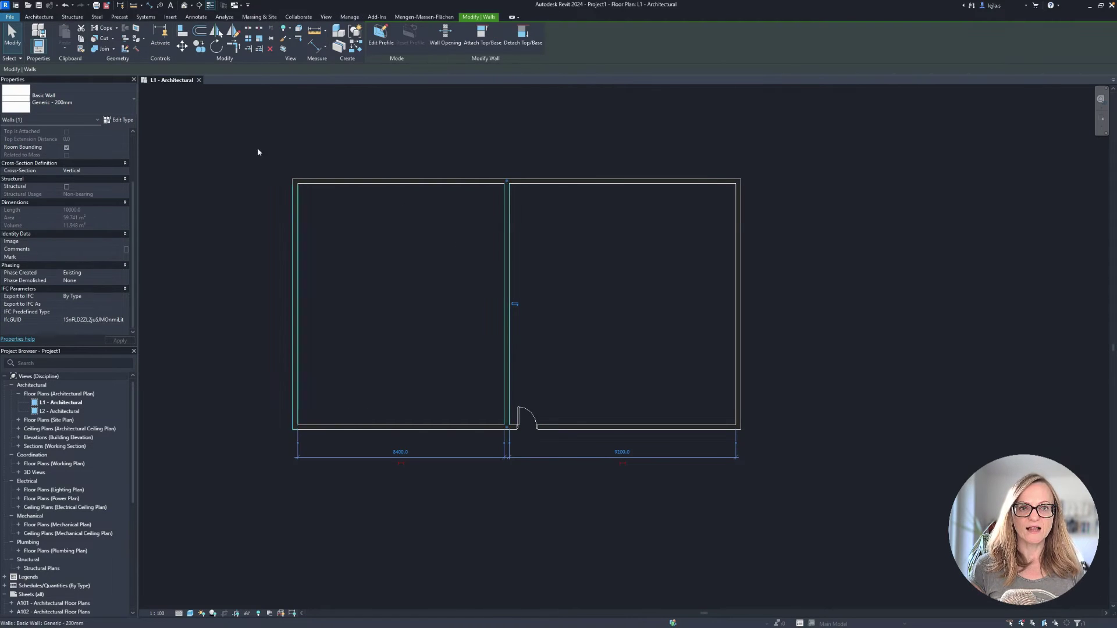
click(136, 50)
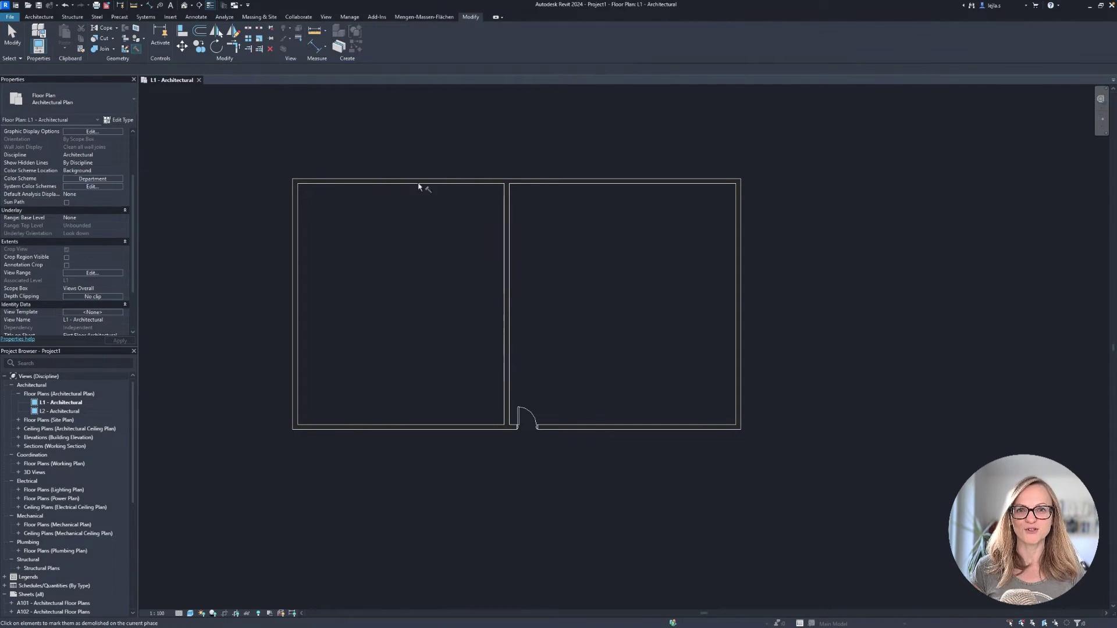
click(504, 266)
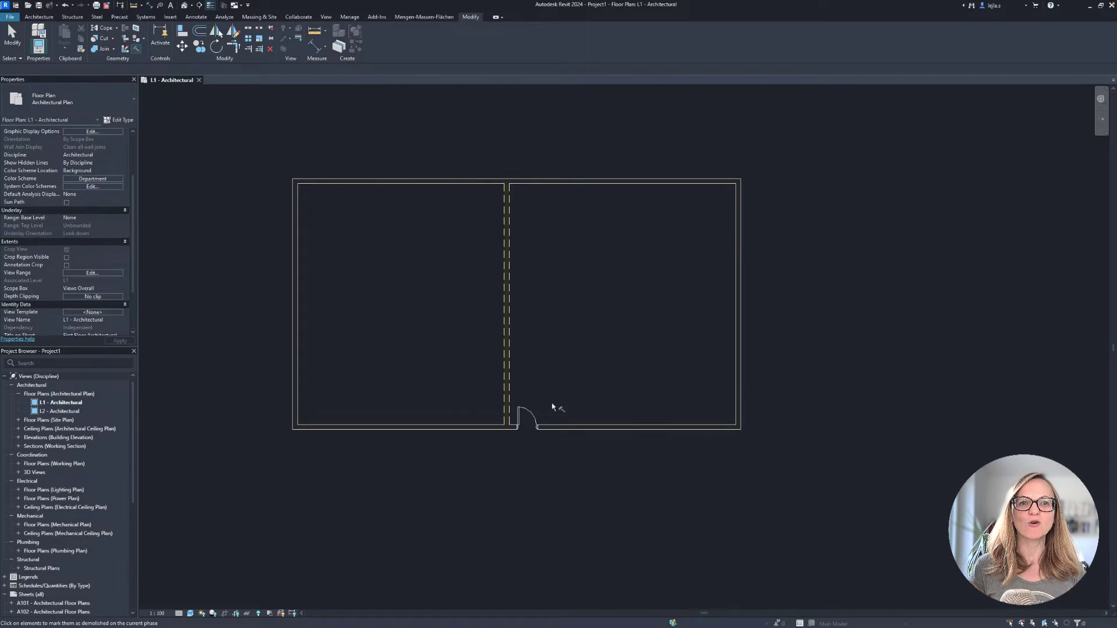
click(524, 418)
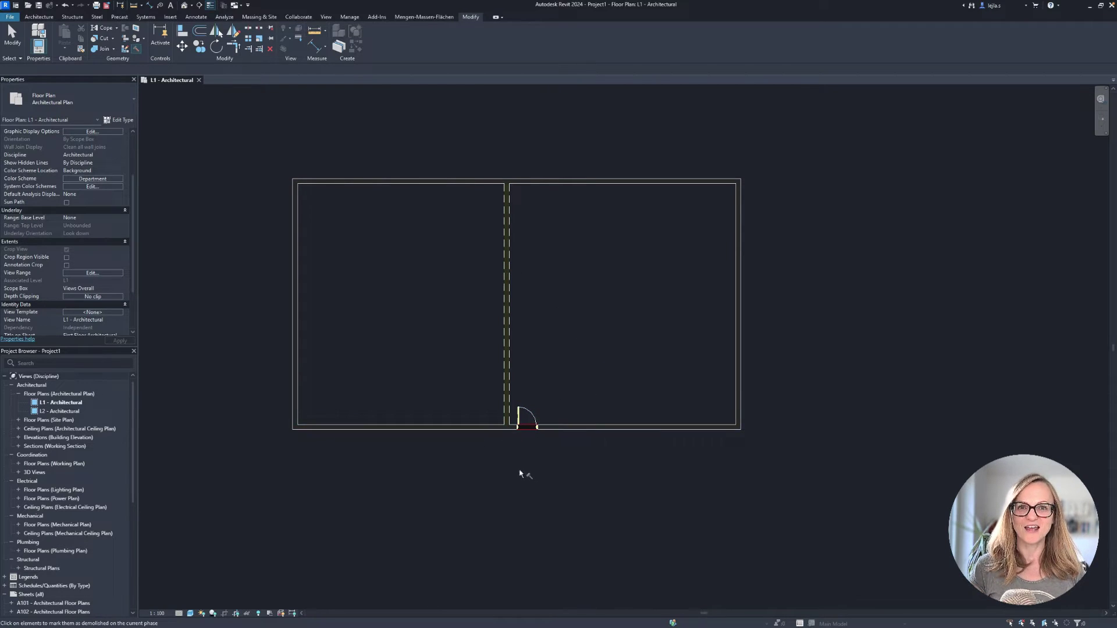
scroll(488, 413, up, 1)
scroll(488, 417, up, 2)
scroll(489, 417, up, 1)
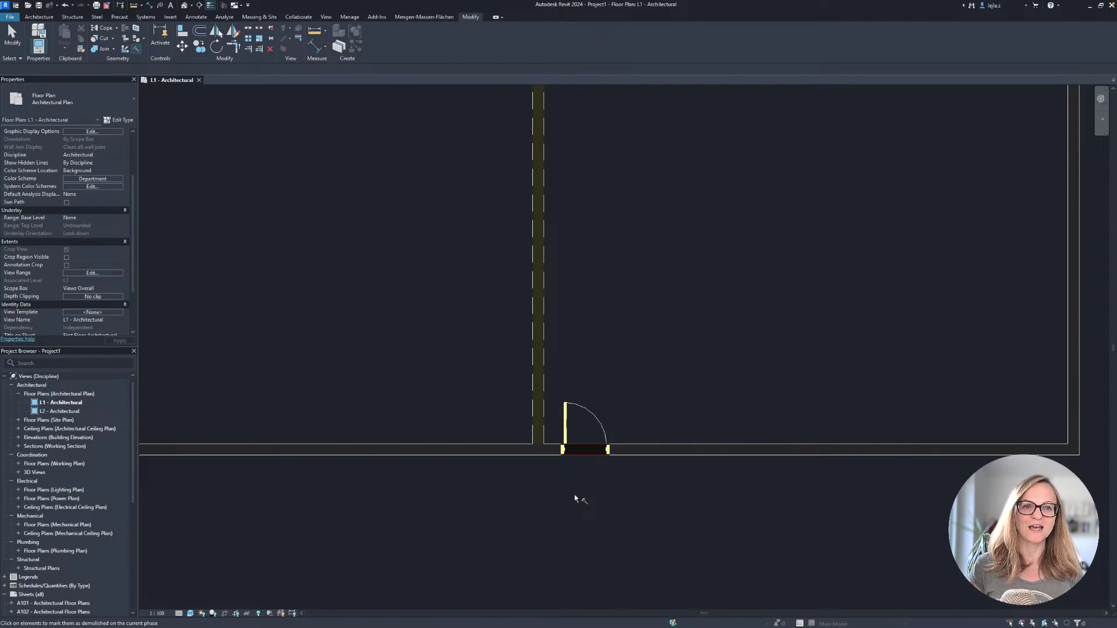
key(Escape)
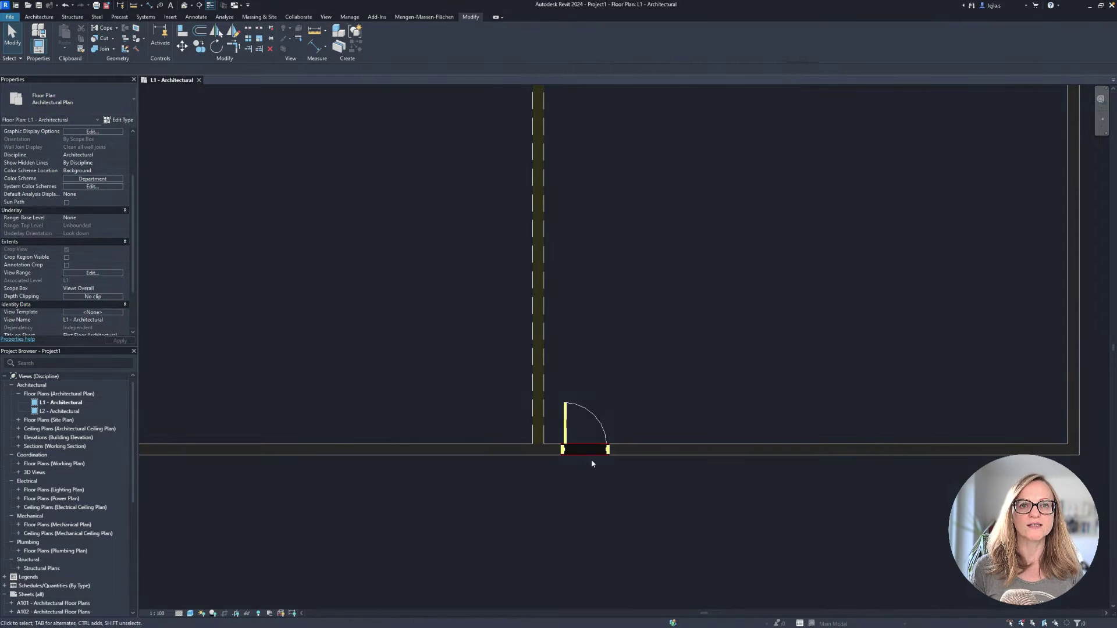
scroll(505, 513, down, 2)
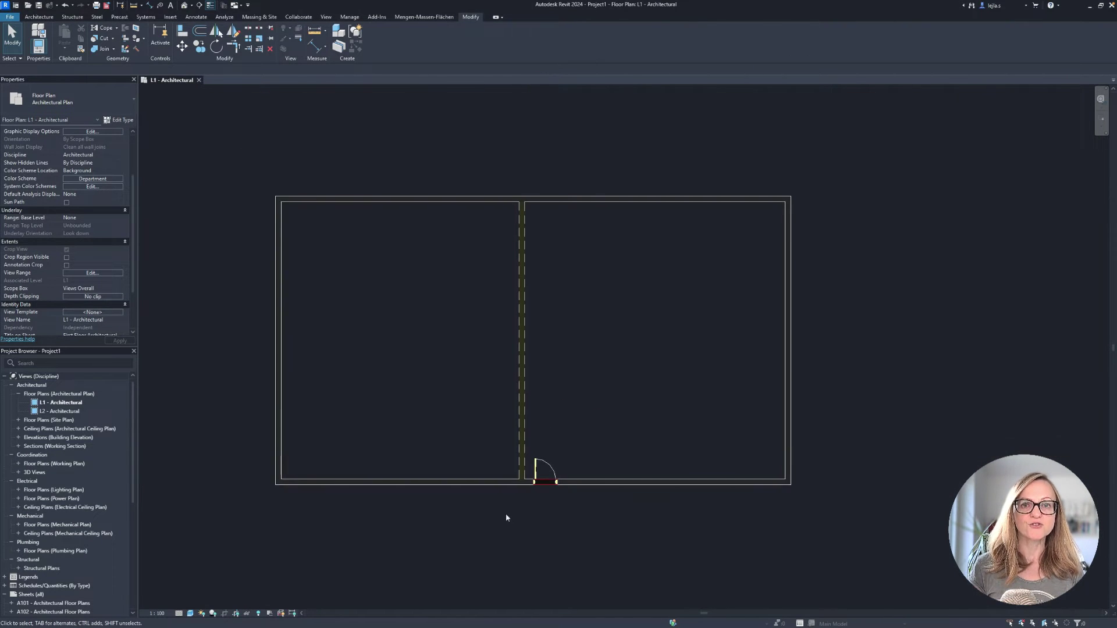
Draw a vertical wall across the right room from bottom to top
click(29, 18)
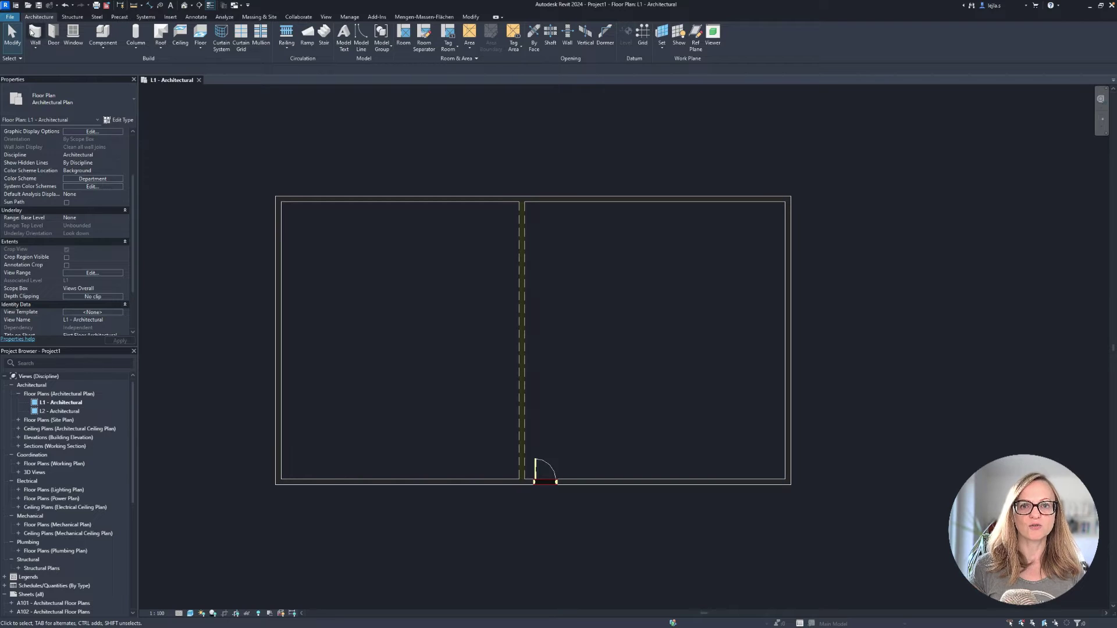
key(w)
key(a)
click(685, 482)
click(685, 202)
key(Escape)
key(Escape)
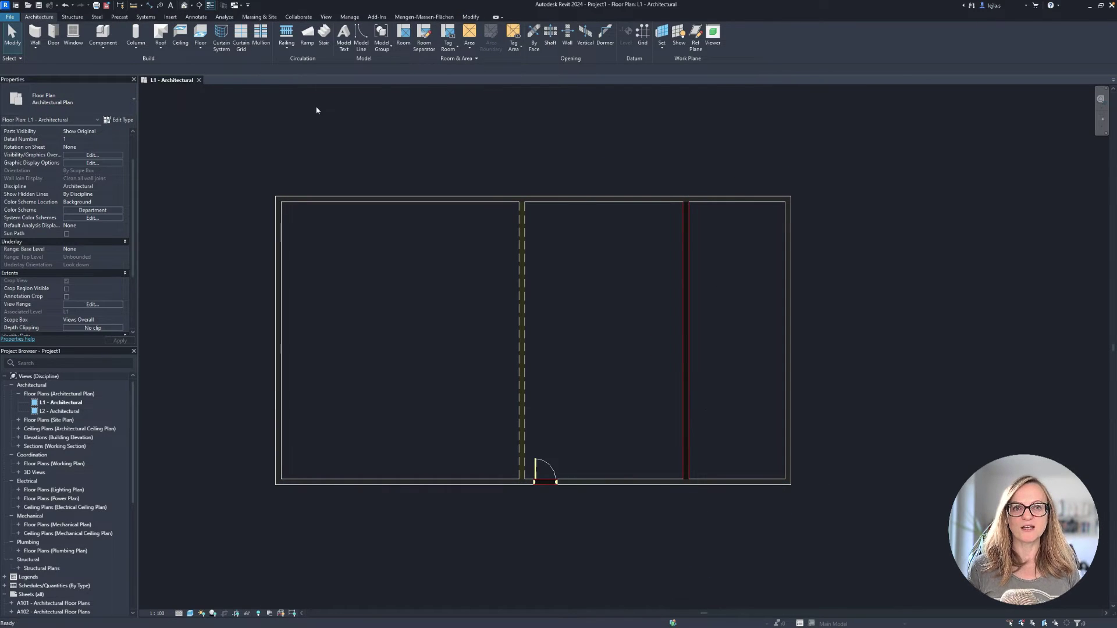
Open the default 3D view, hide levels and grids, and tile it beside the plan
key(3)
key(d)
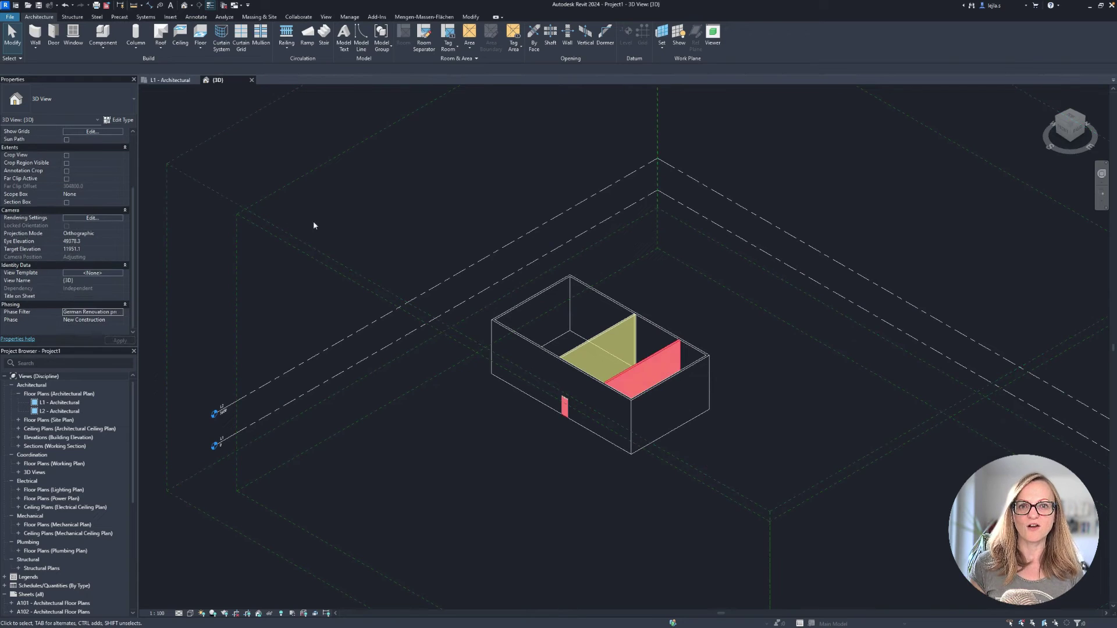
click(409, 389)
right_click(353, 279)
click(375, 324)
key(w)
key(t)
Place a second door in the front wall
key(d)
key(r)
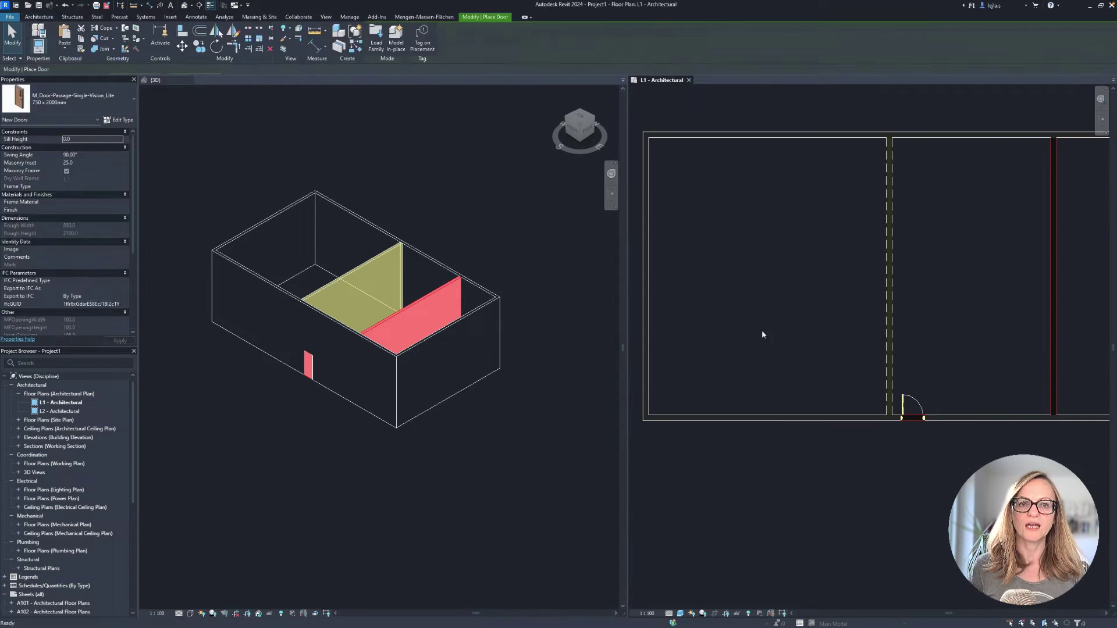
click(989, 409)
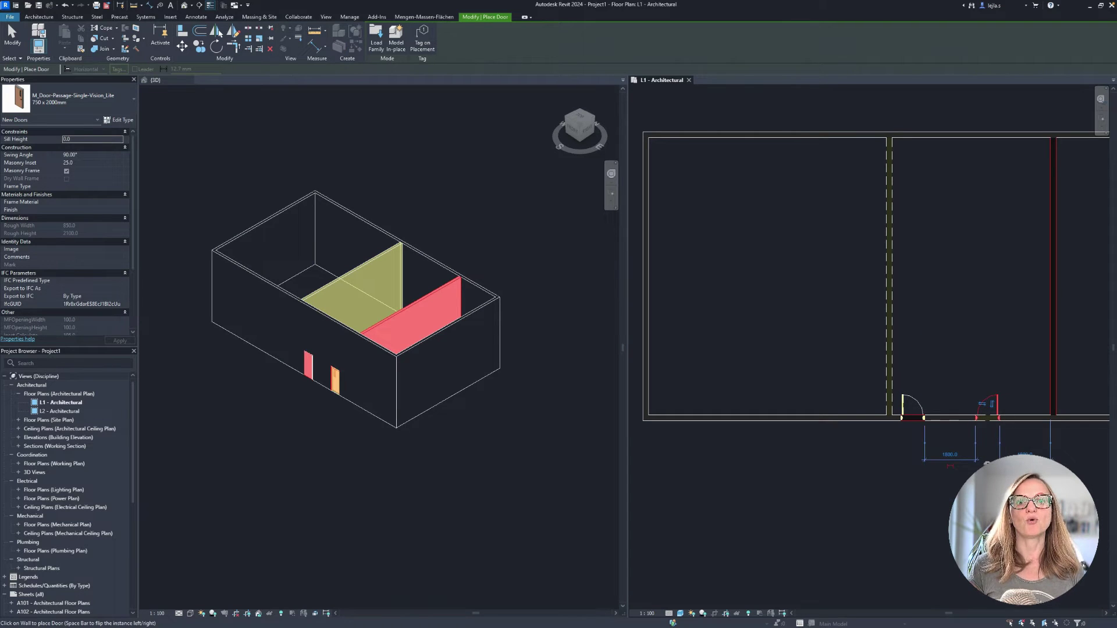
key(Escape)
scroll(1013, 387, up, 3)
scroll(1012, 387, up, 2)
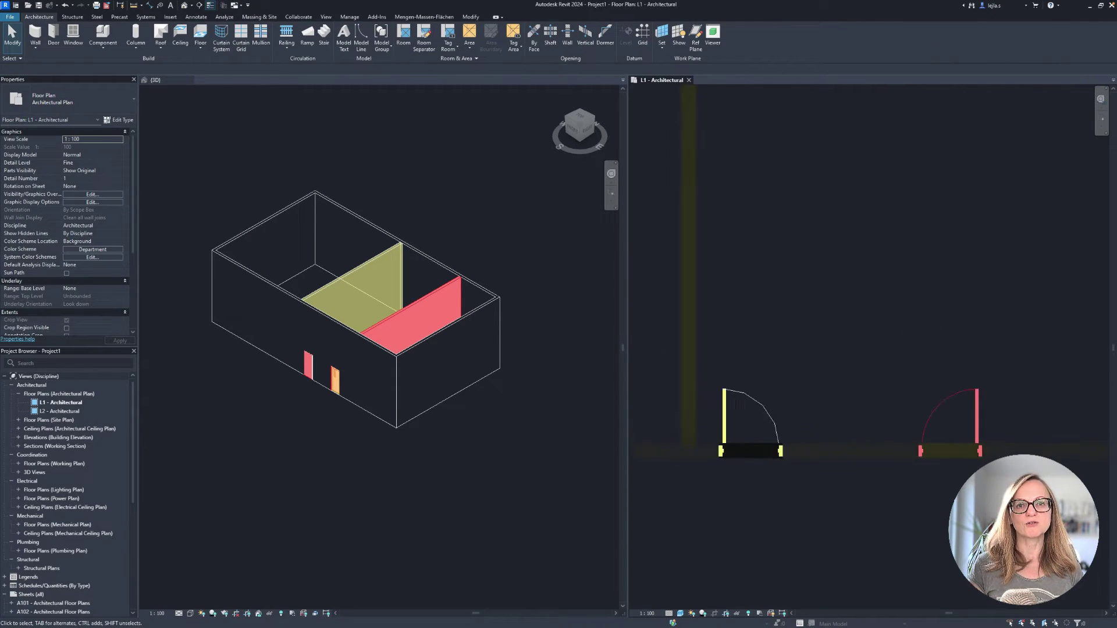
Set the 3D view's Phase Filter to Show Previous + New and delete the wall stub by the door
key(z)
key(f)
click(262, 495)
click(90, 312)
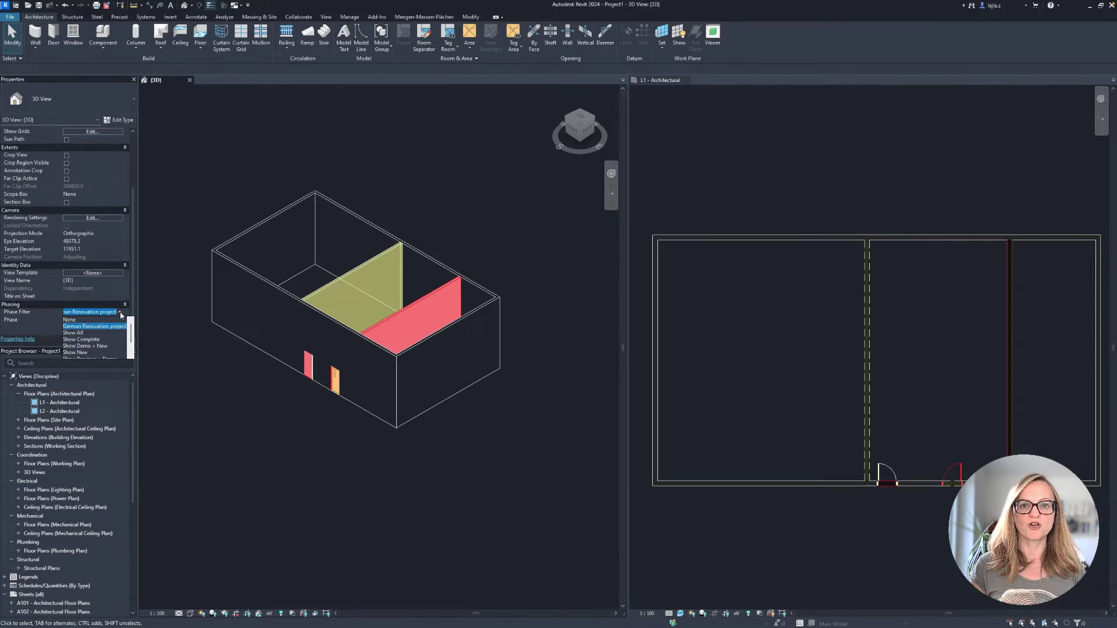
click(80, 353)
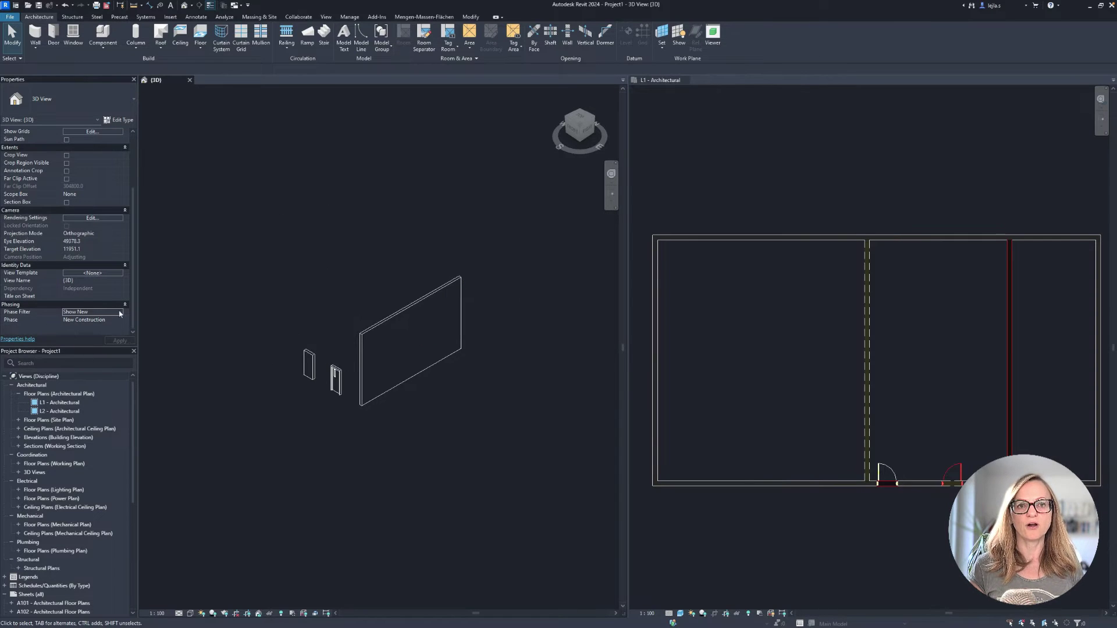
click(119, 312)
scroll(129, 339, down, 2)
click(88, 352)
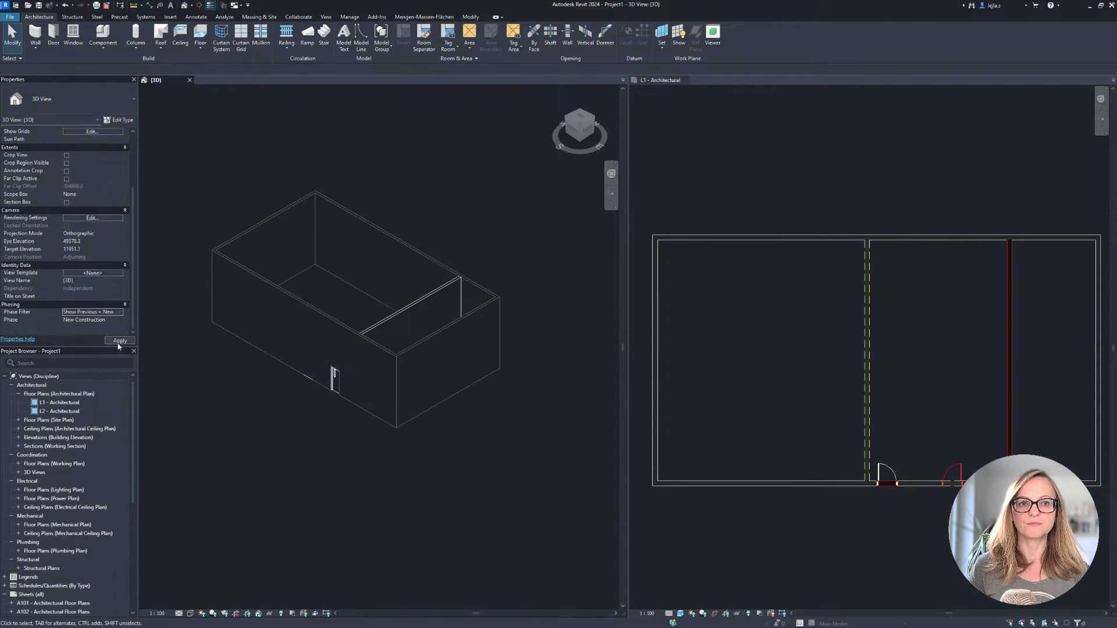
scroll(295, 372, up, 2)
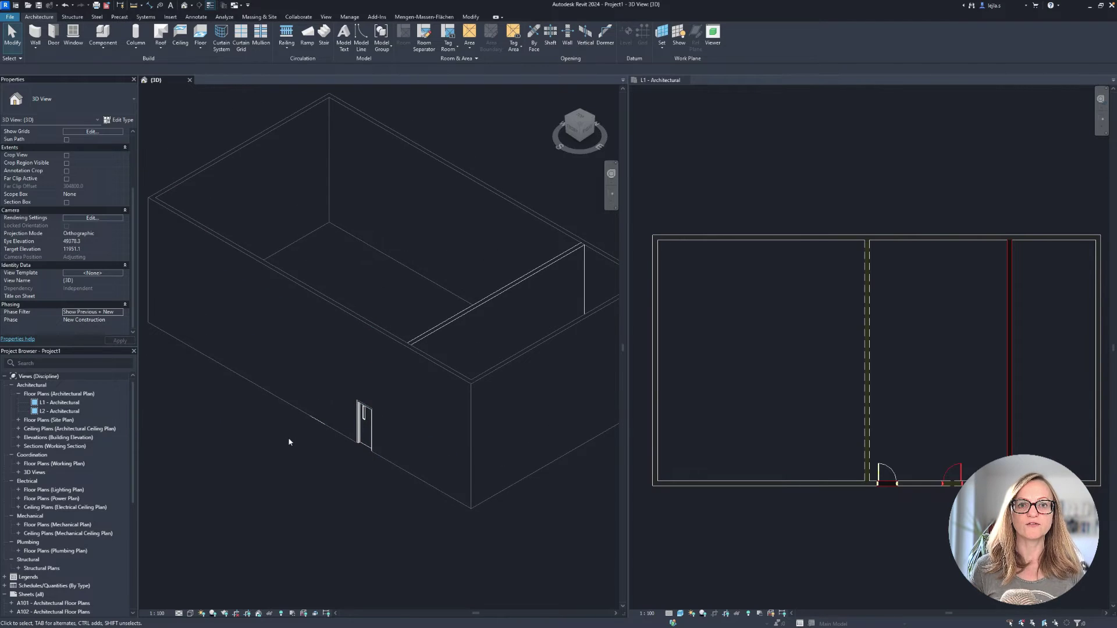
click(322, 384)
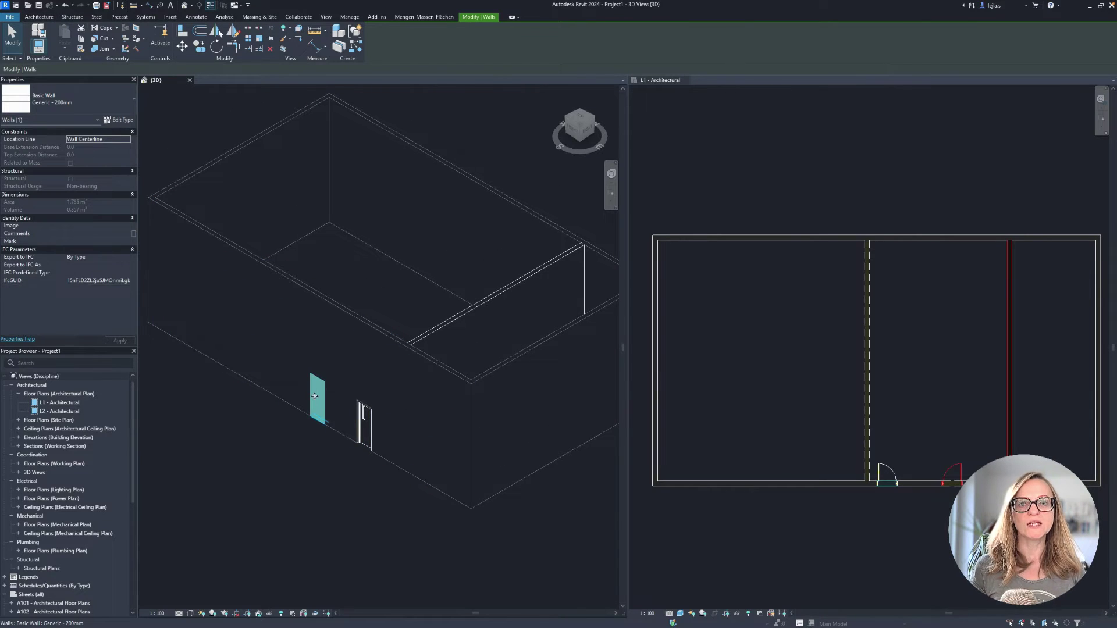
key(Delete)
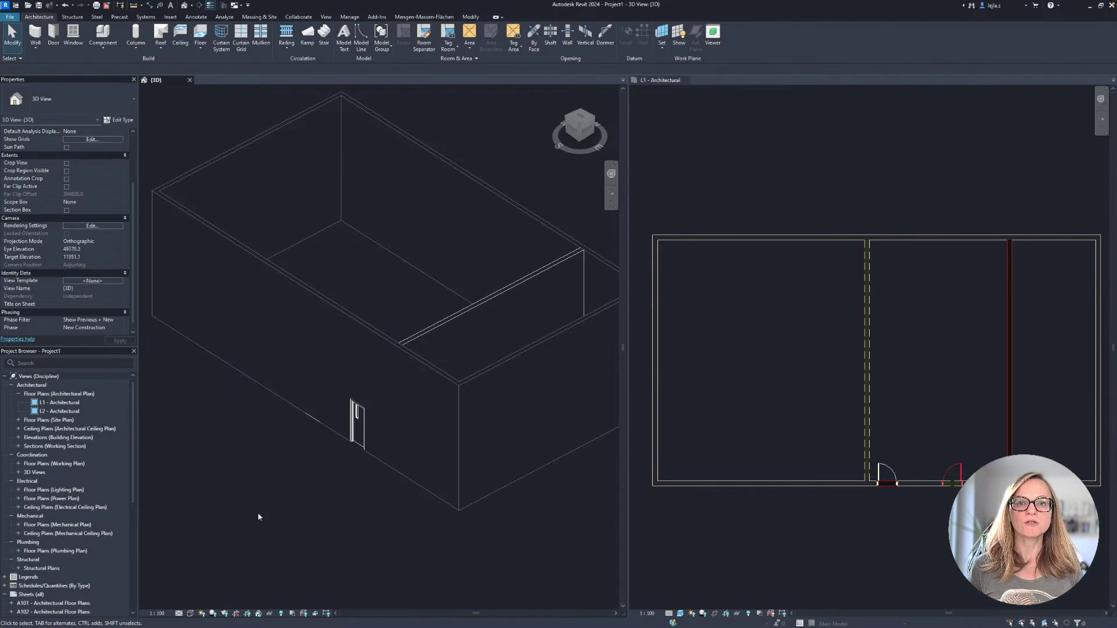
Create a new Walls schedule from Schedules/Quantities
click(133, 502)
drag(132, 502, 134, 592)
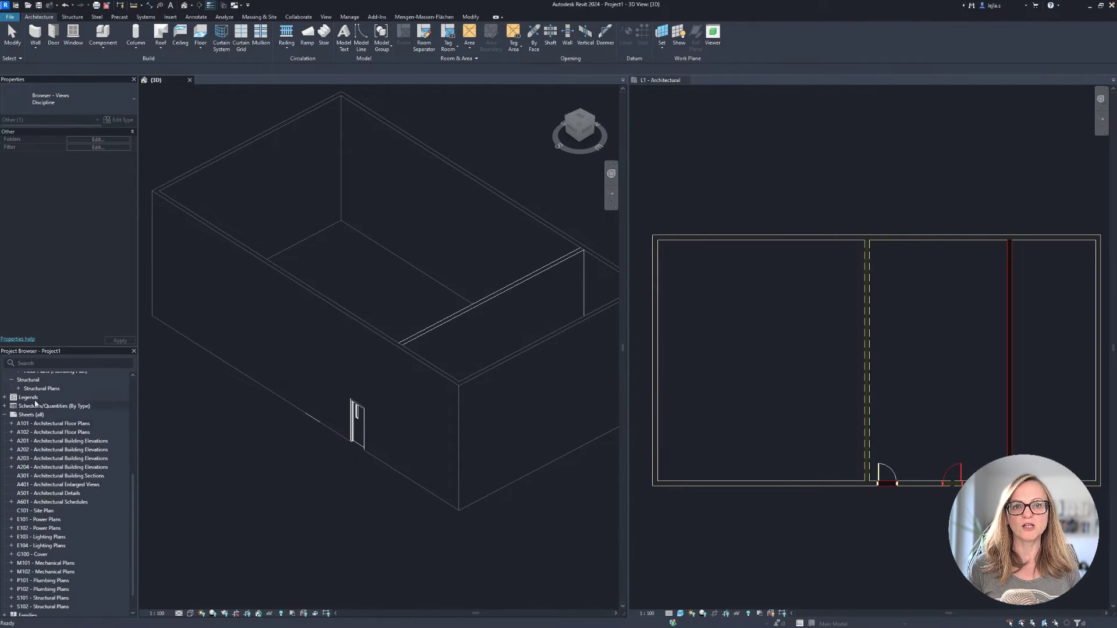
right_click(48, 406)
click(82, 410)
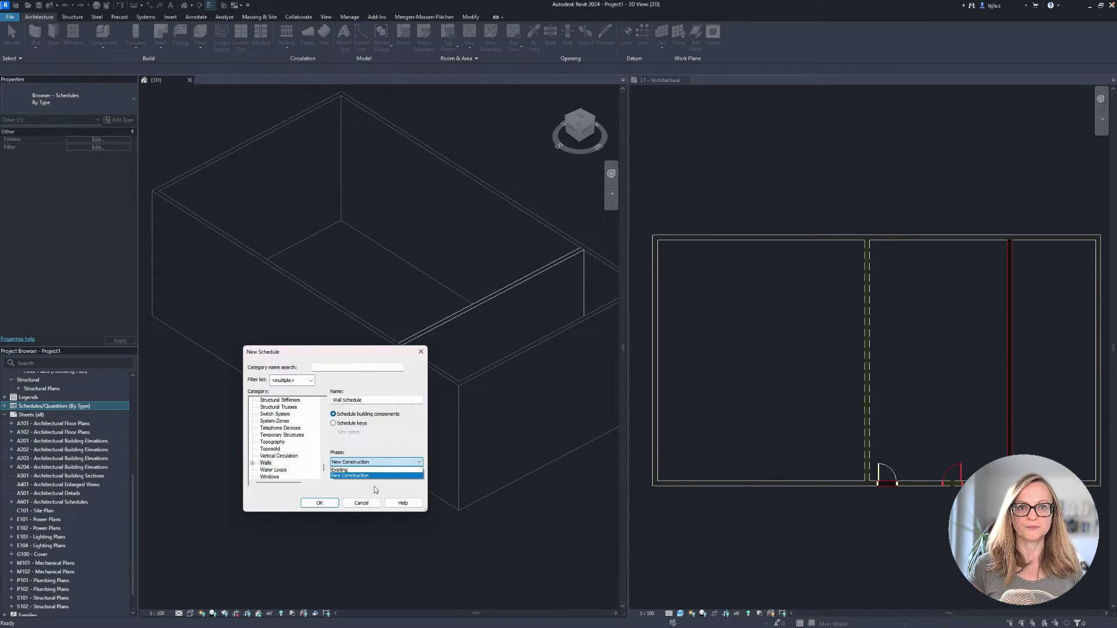
key(Return)
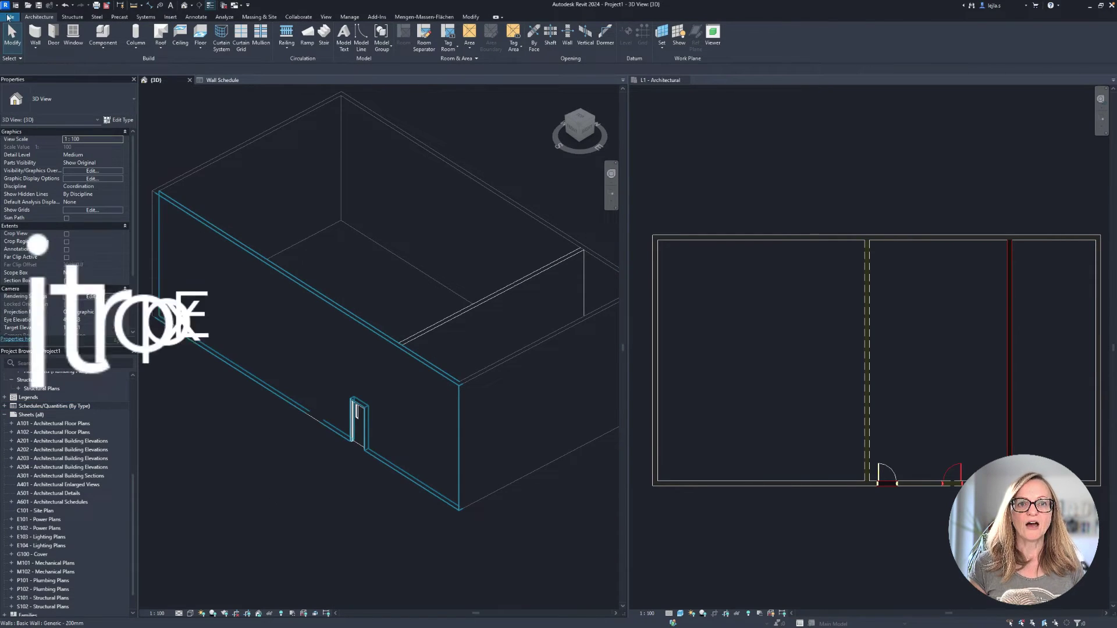
Set up an IFC export of only the Existing phase, named phase-existing
click(9, 17)
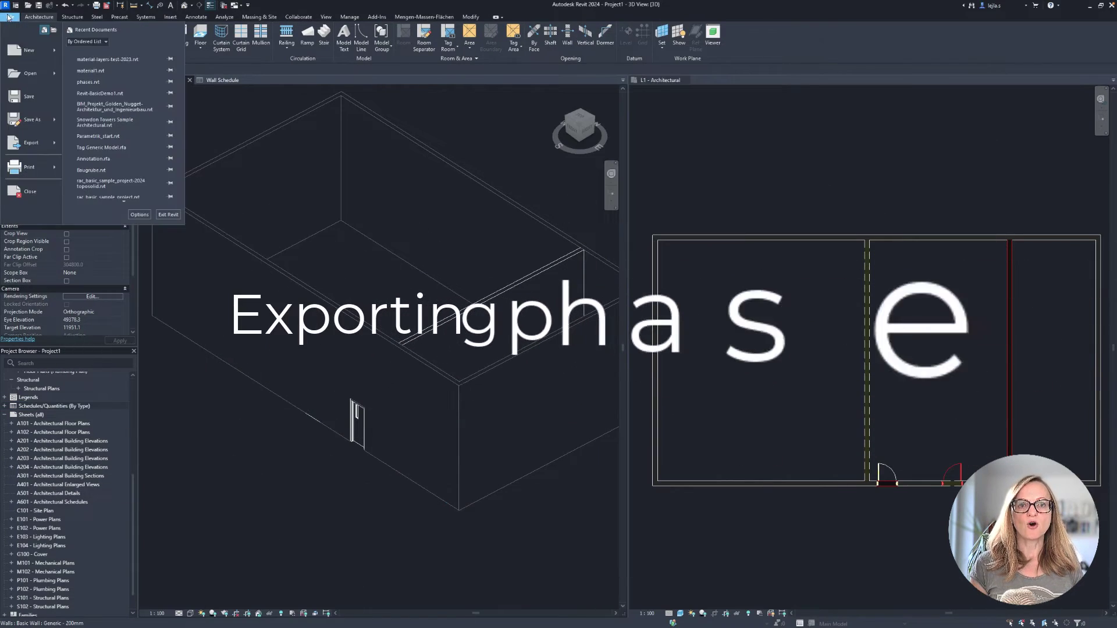
mouse_move(30, 142)
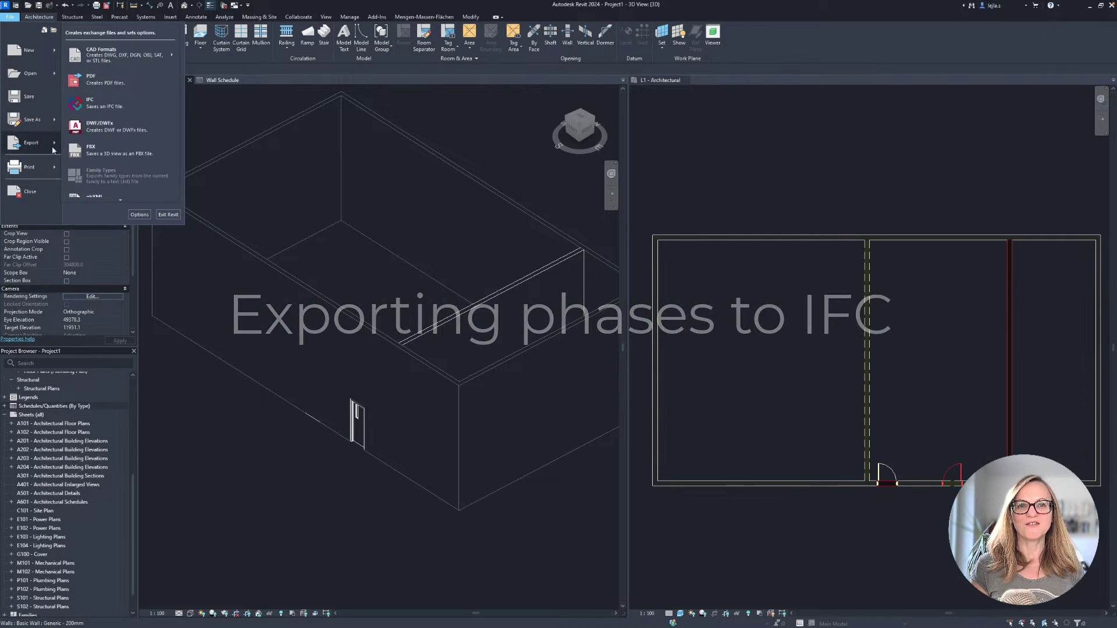
click(110, 102)
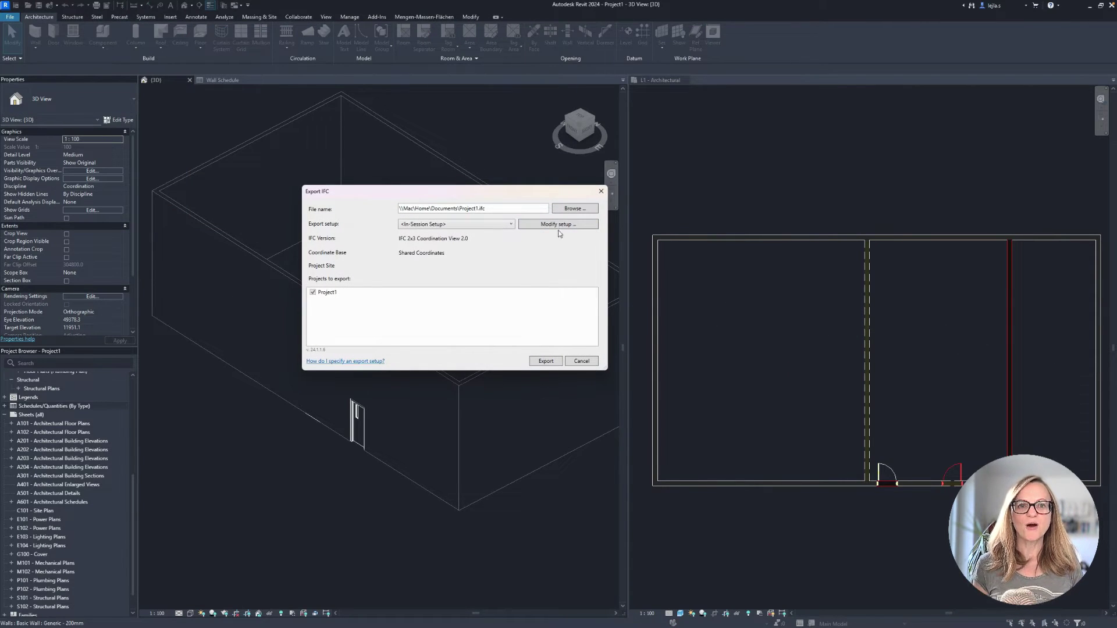
click(557, 225)
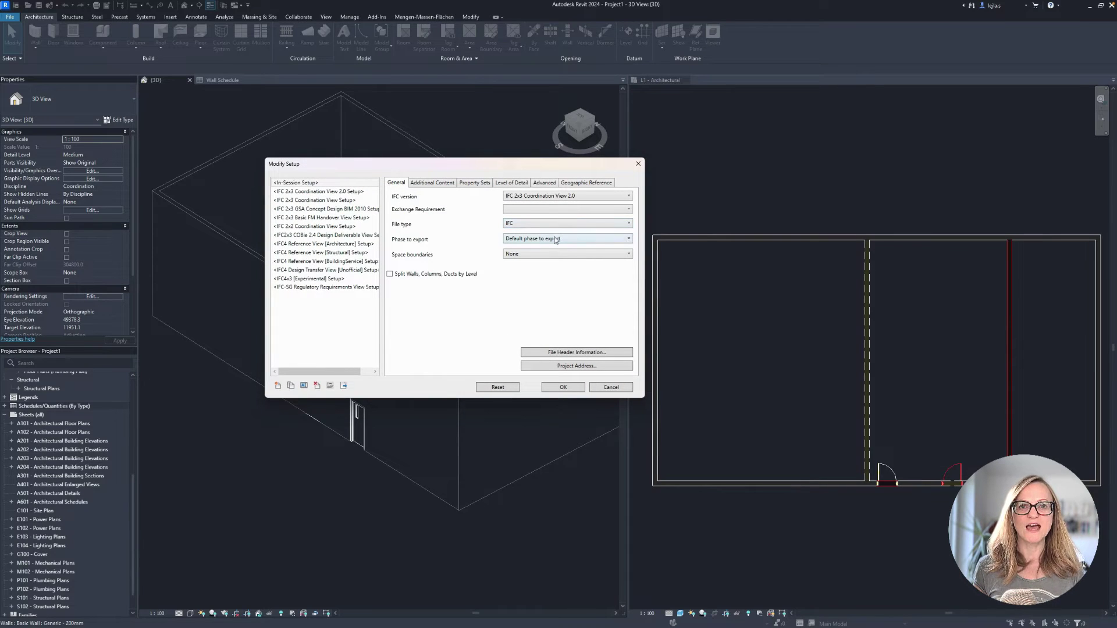
click(551, 240)
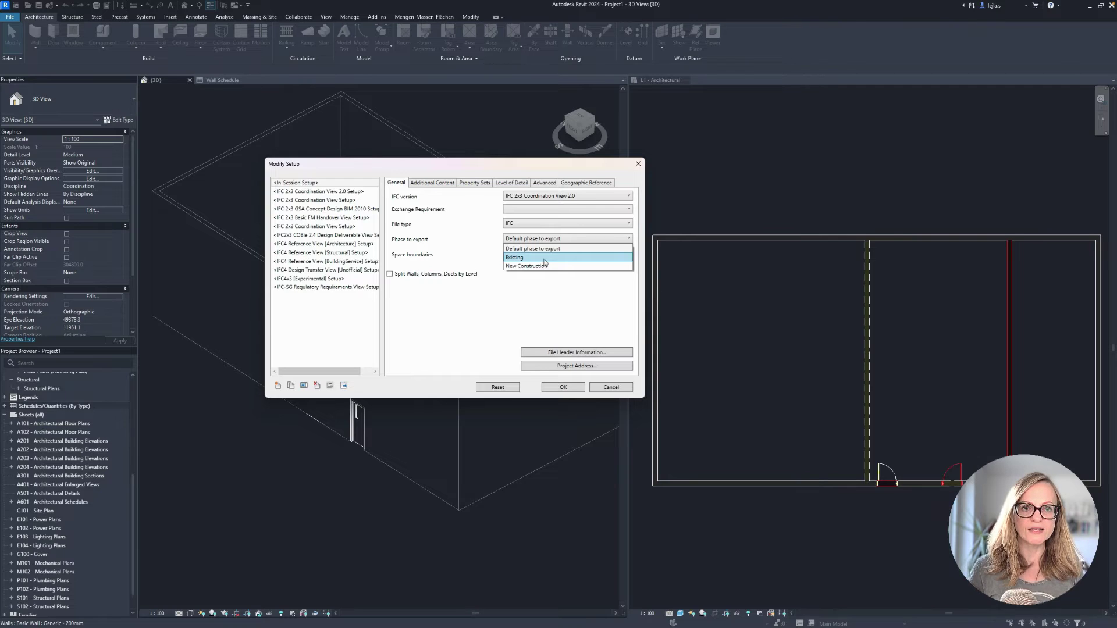
click(545, 262)
click(562, 391)
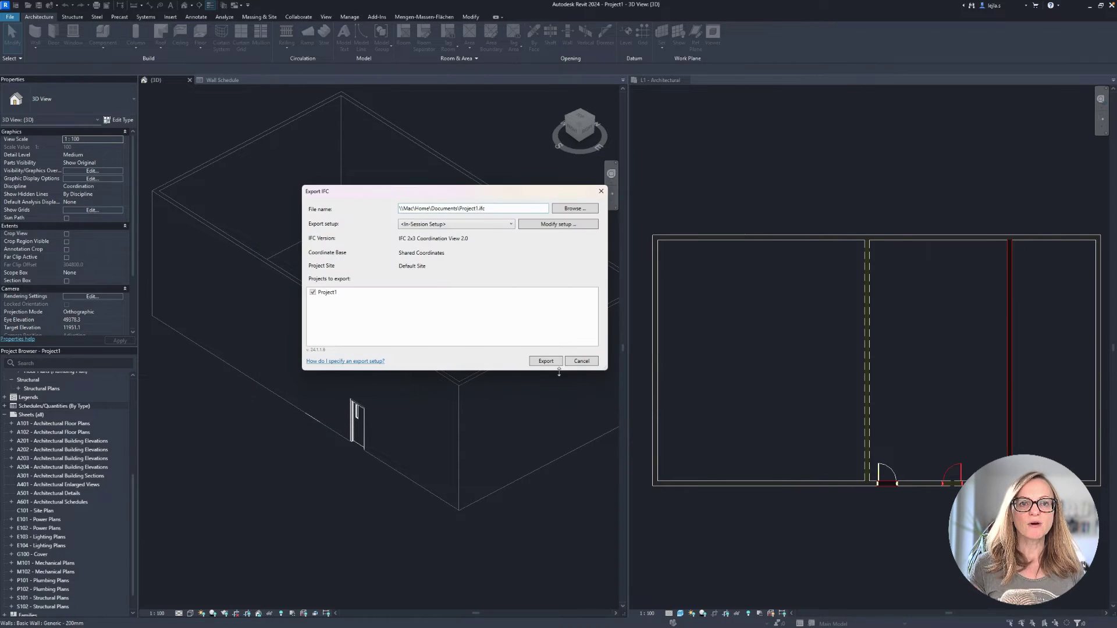
double_click(477, 209)
text(phase-existing)
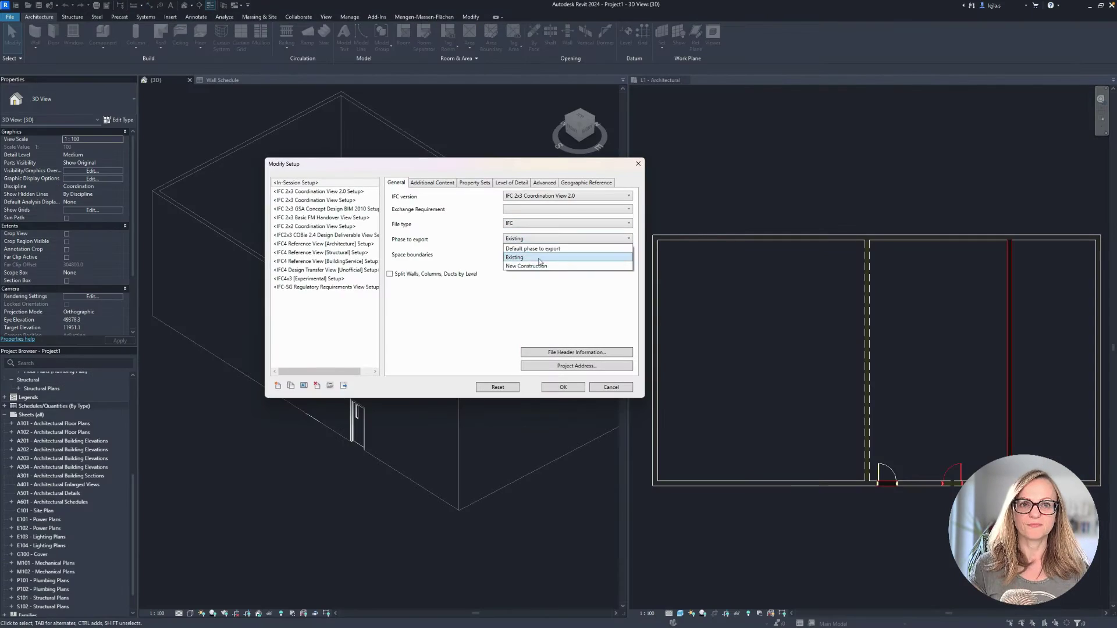
click(527, 266)
Inspect the dividing wall's properties and switch between the phase-existing and phase-new models
click(563, 387)
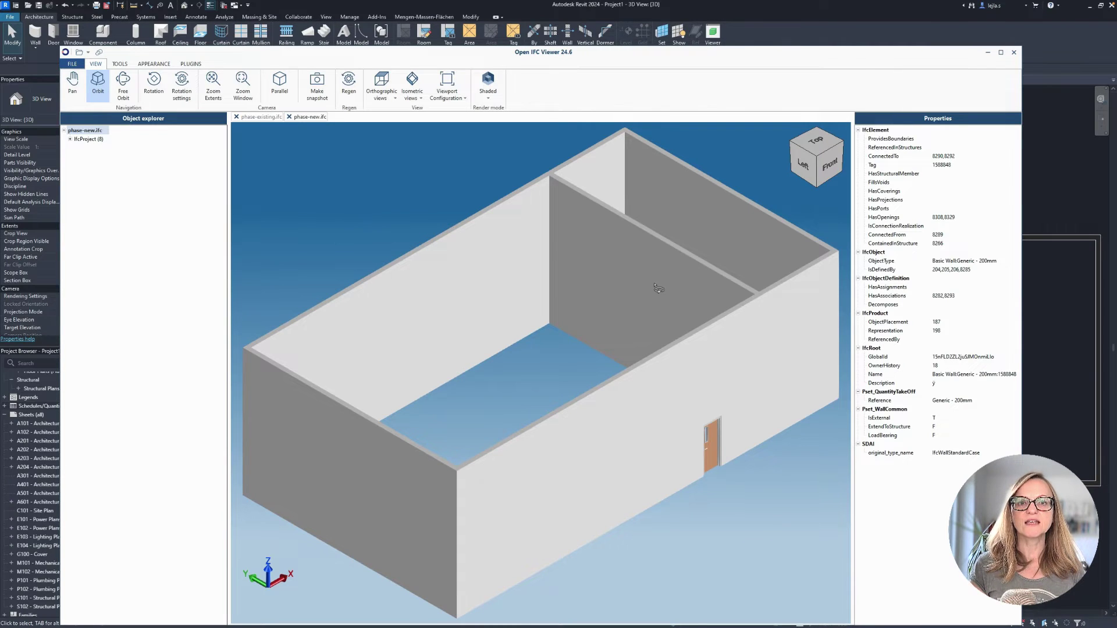
click(658, 289)
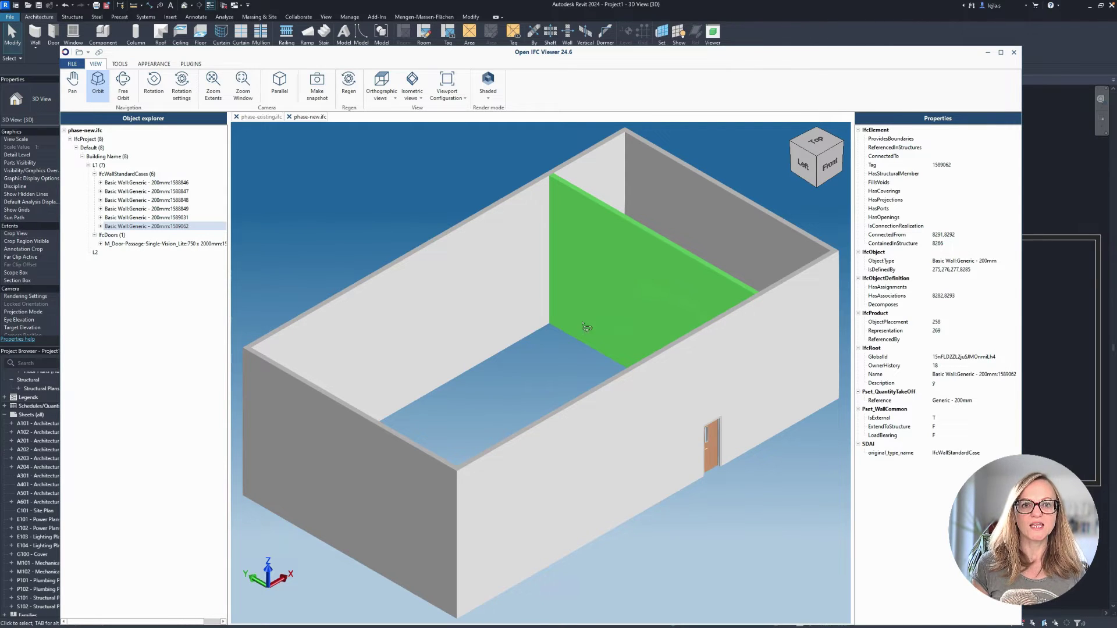
click(270, 118)
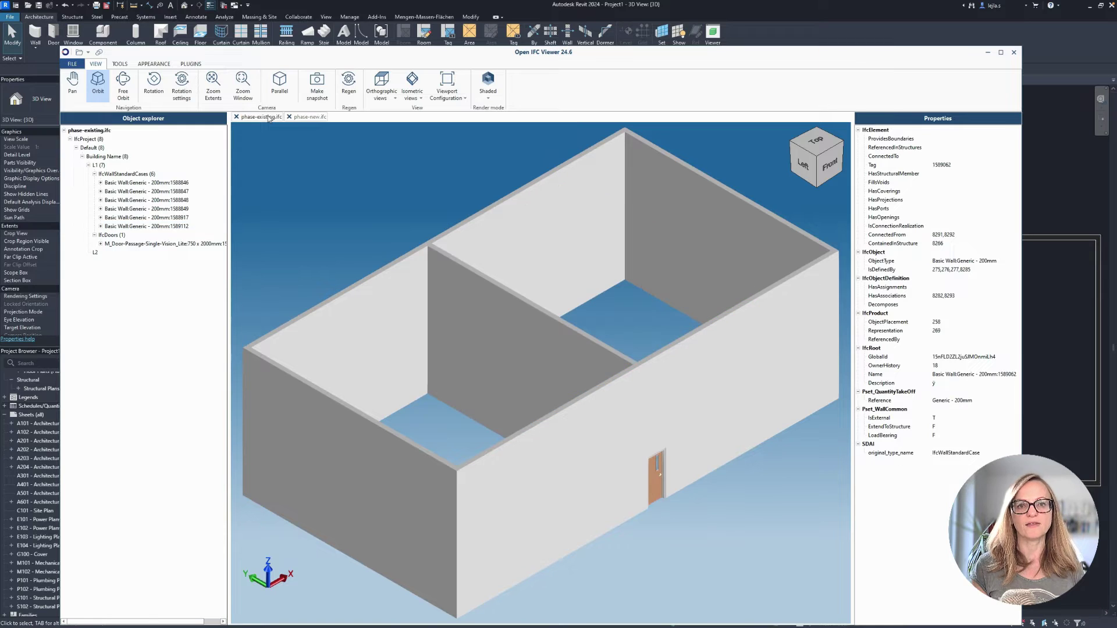
click(304, 118)
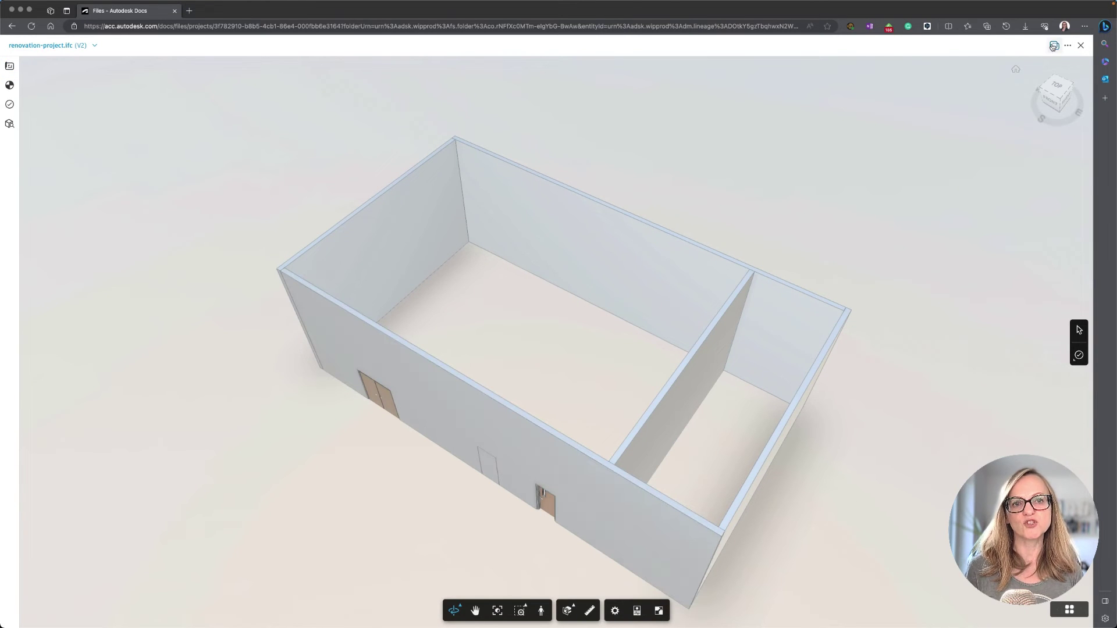
Compare the current IFC version against the earlier version in Autodesk Docs
click(1054, 44)
click(594, 383)
click(582, 402)
click(675, 455)
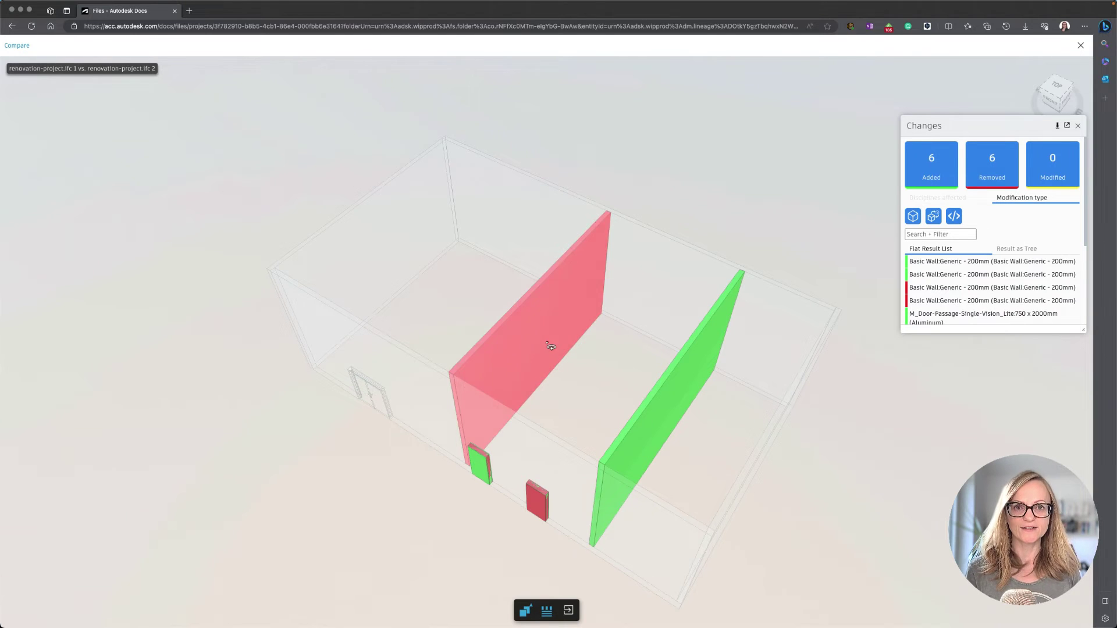
Inspect the removed wall, added right wall, removed door and added passage door, orbiting the room
click(550, 347)
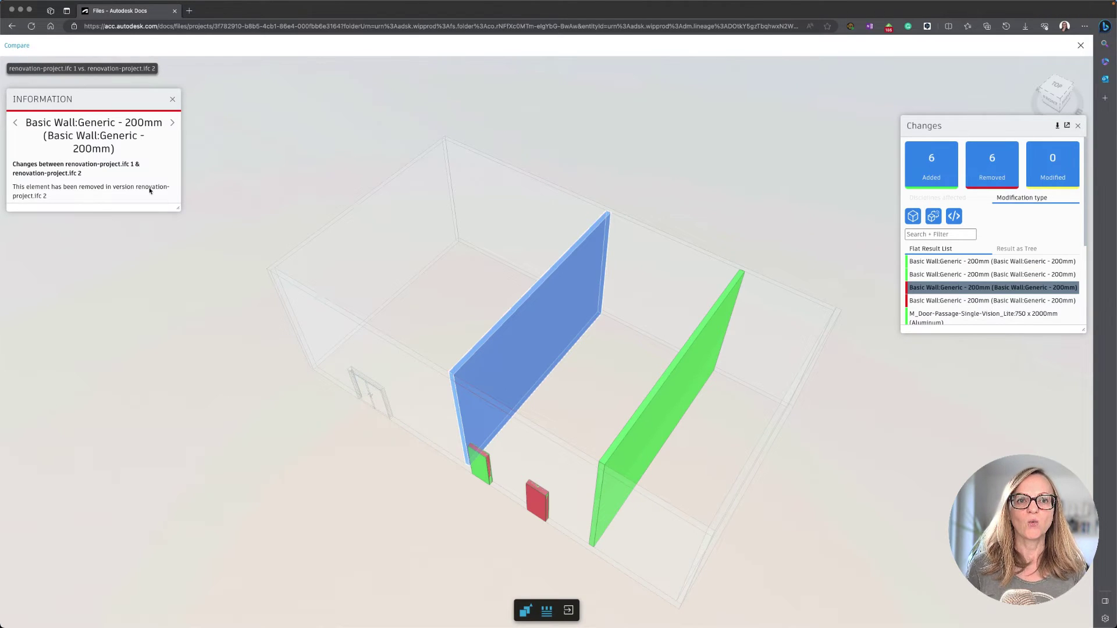
click(649, 420)
click(536, 498)
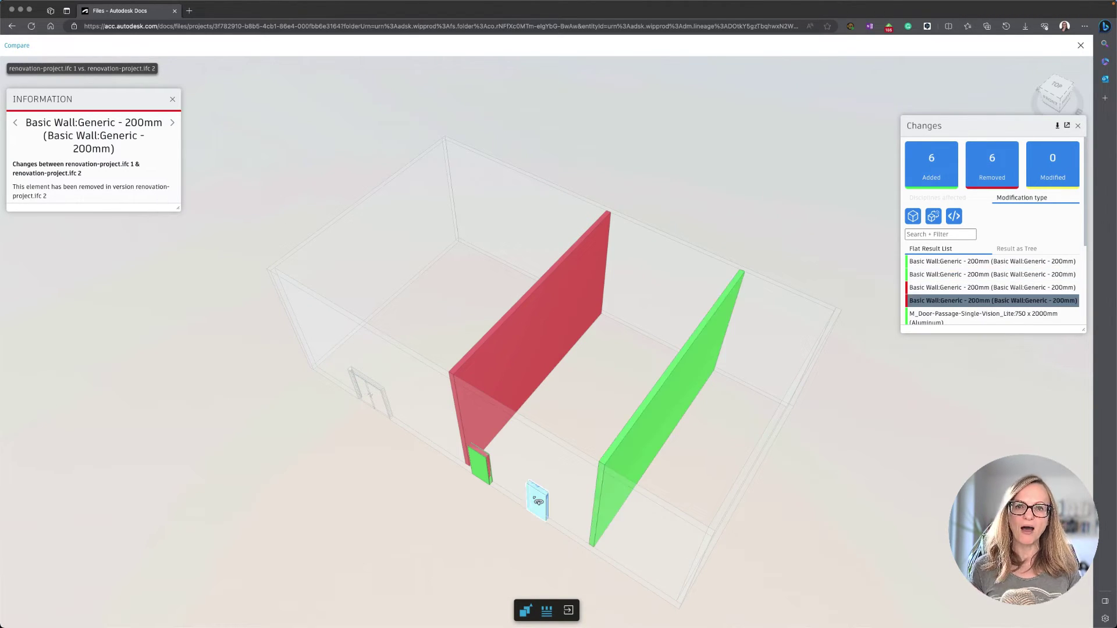
drag(532, 503, 575, 541)
click(990, 314)
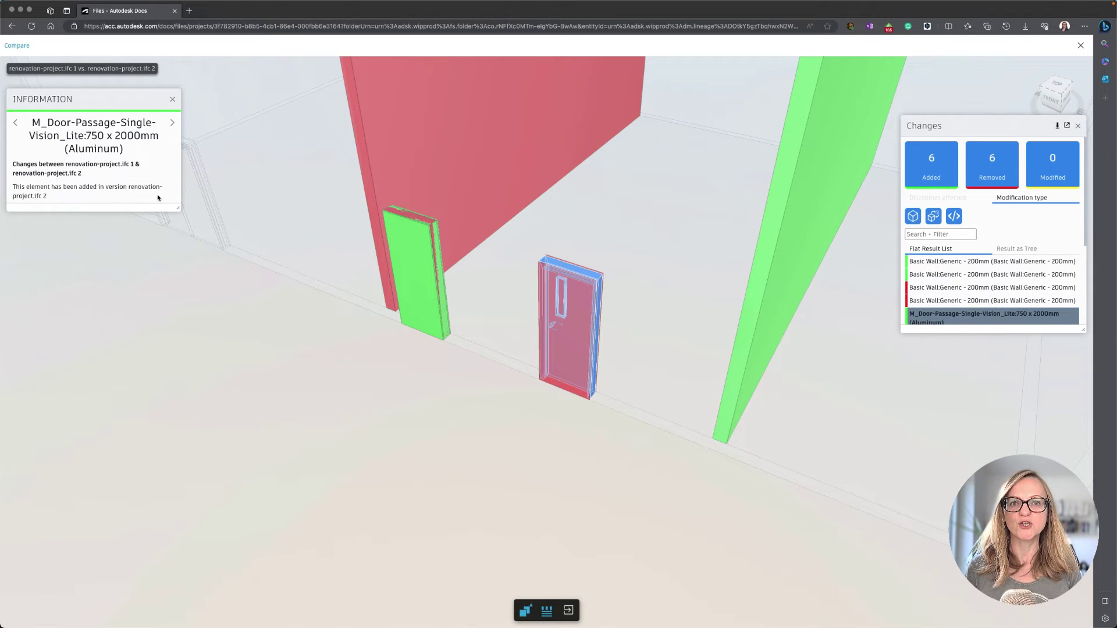
scroll(386, 498, down, 5)
scroll(386, 499, down, 5)
drag(386, 499, 512, 471)
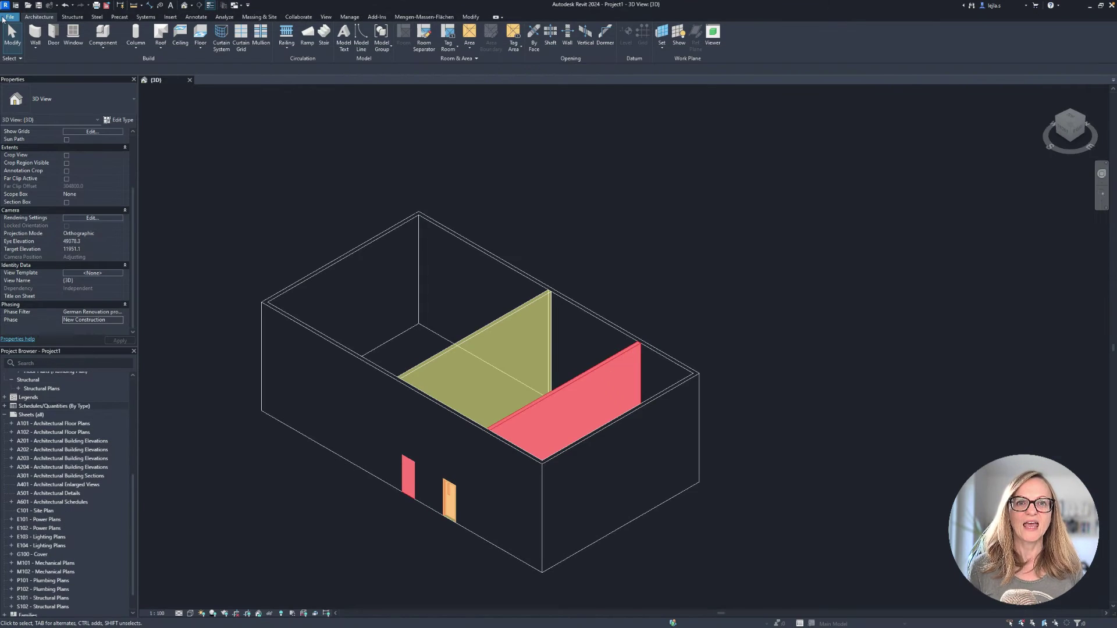
Show the Property Sets options of the IFC export setup
click(6, 19)
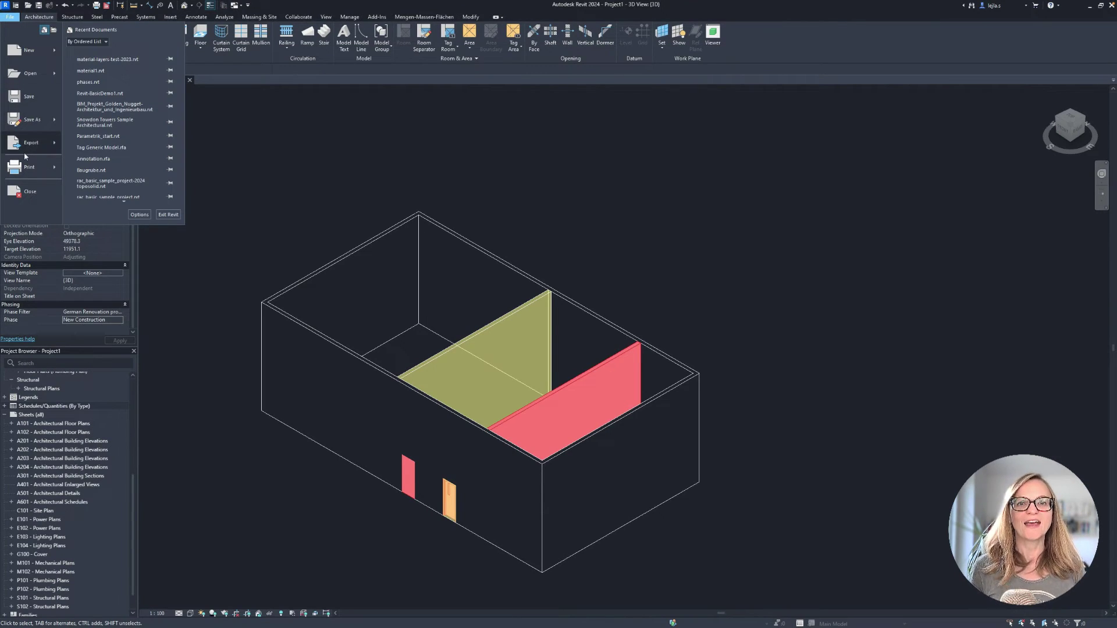
mouse_move(30, 142)
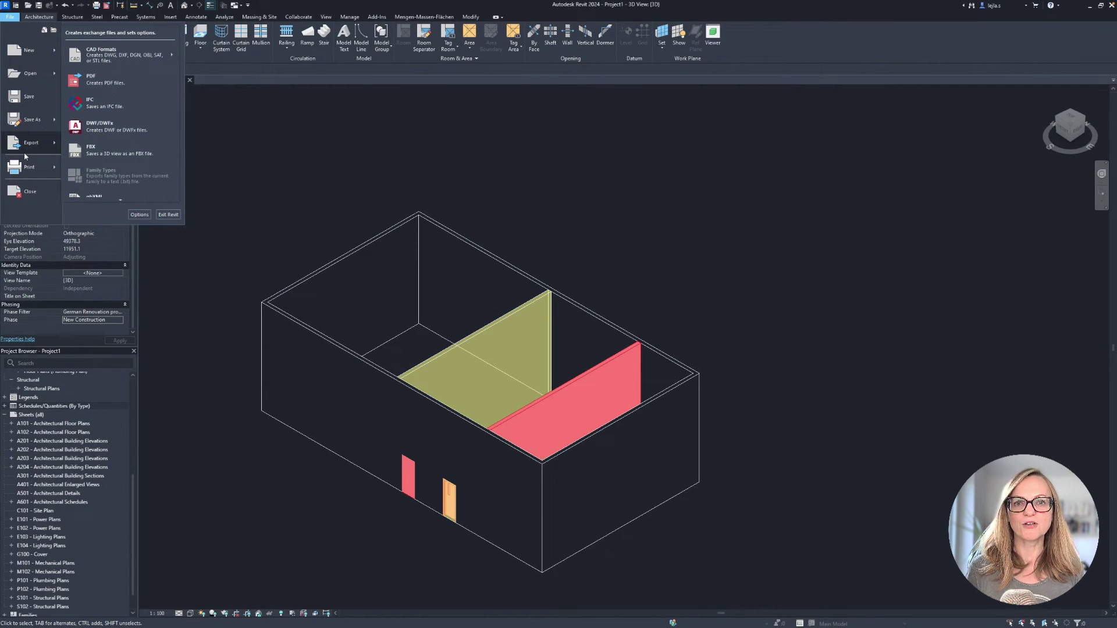
click(163, 103)
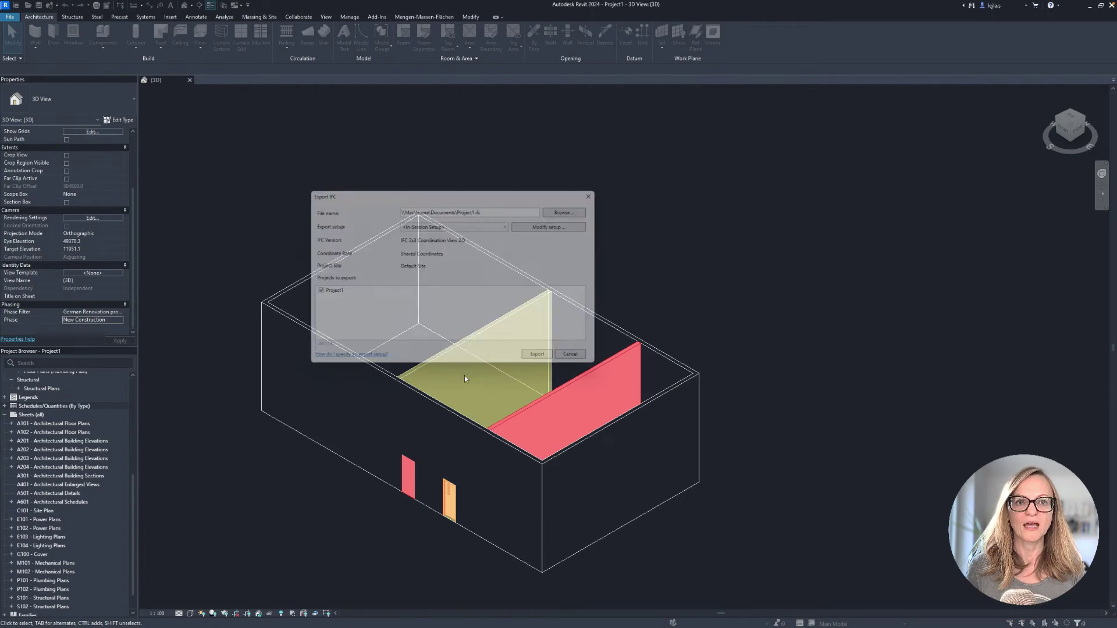
click(559, 225)
click(470, 184)
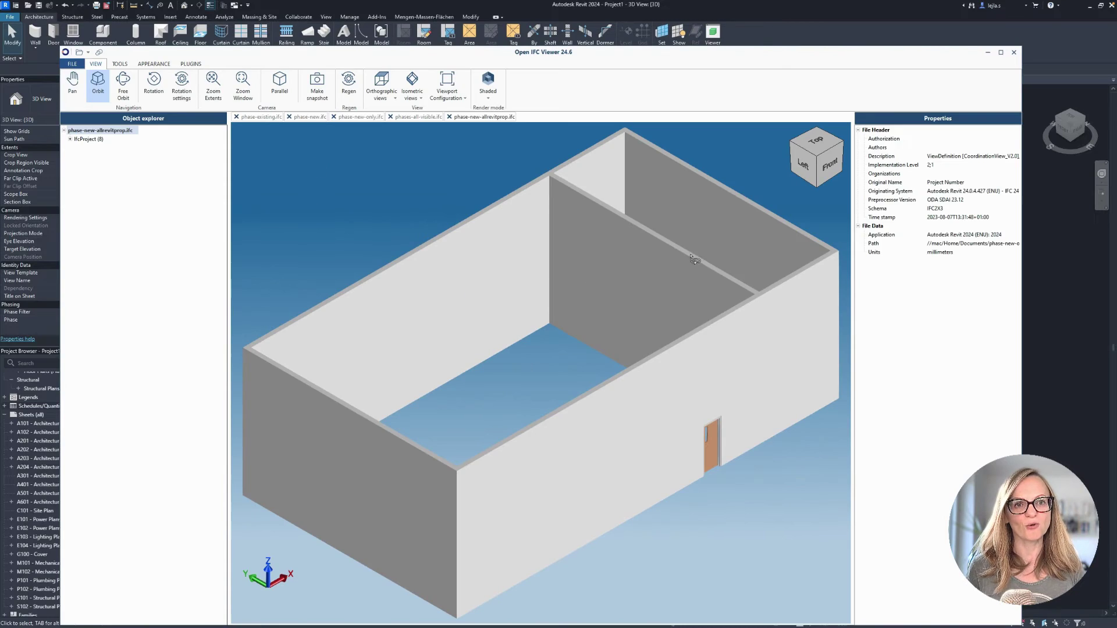
Check the new interior wall's and front wall's Phase Created, then bring up the Schedules options
click(695, 259)
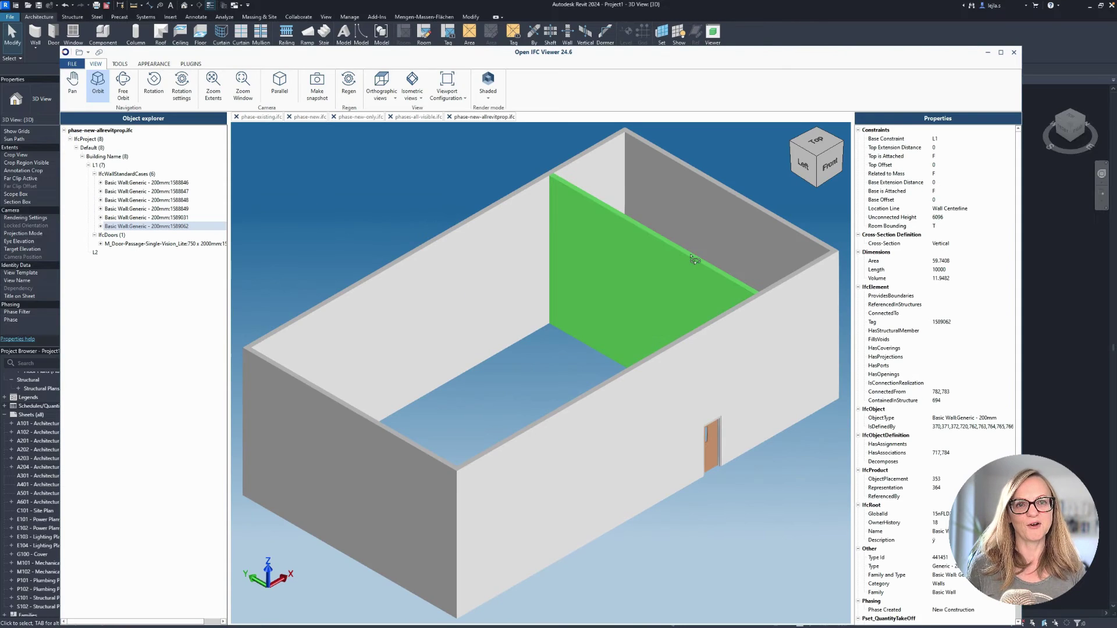
scroll(899, 402, down, 2)
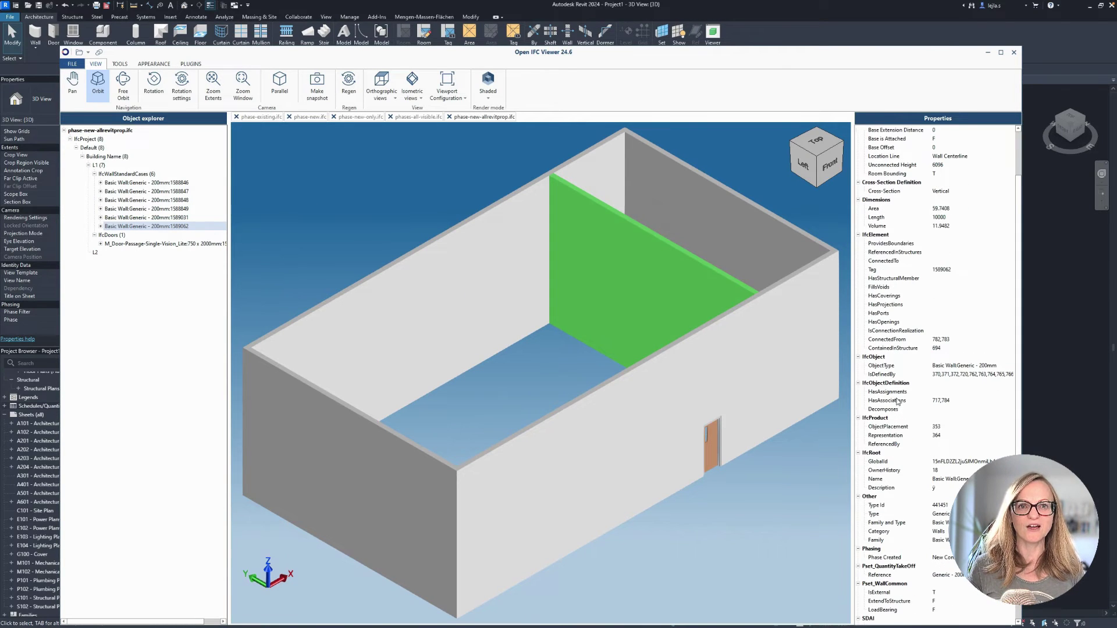
click(744, 498)
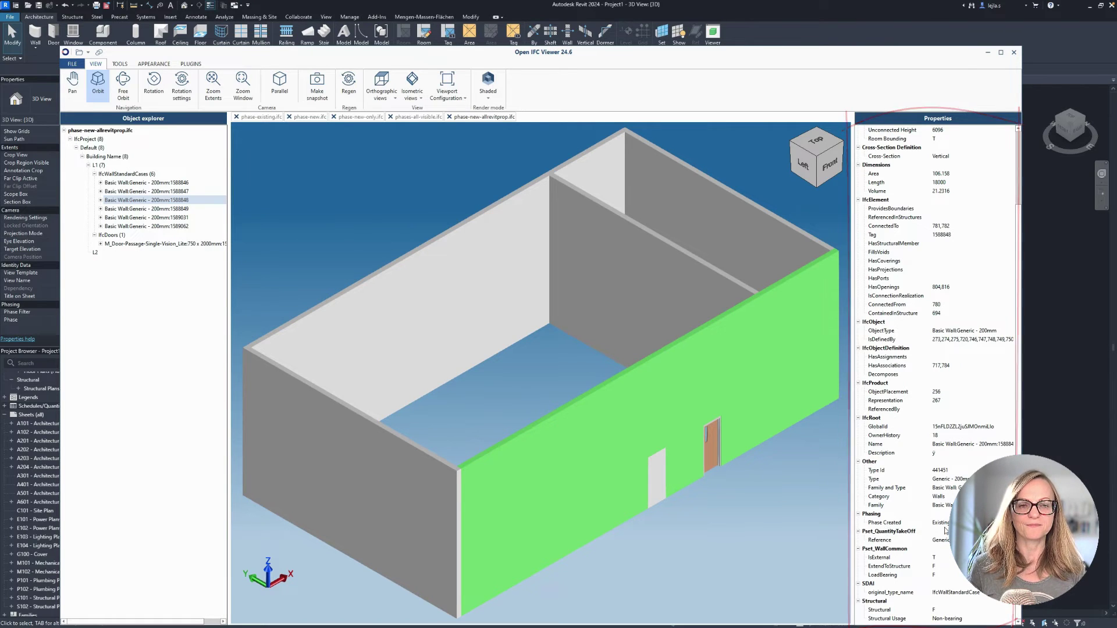
right_click(90, 465)
Create a Walls schedule named 'My IFC Wall Properties' and add the Phase Created field
click(108, 471)
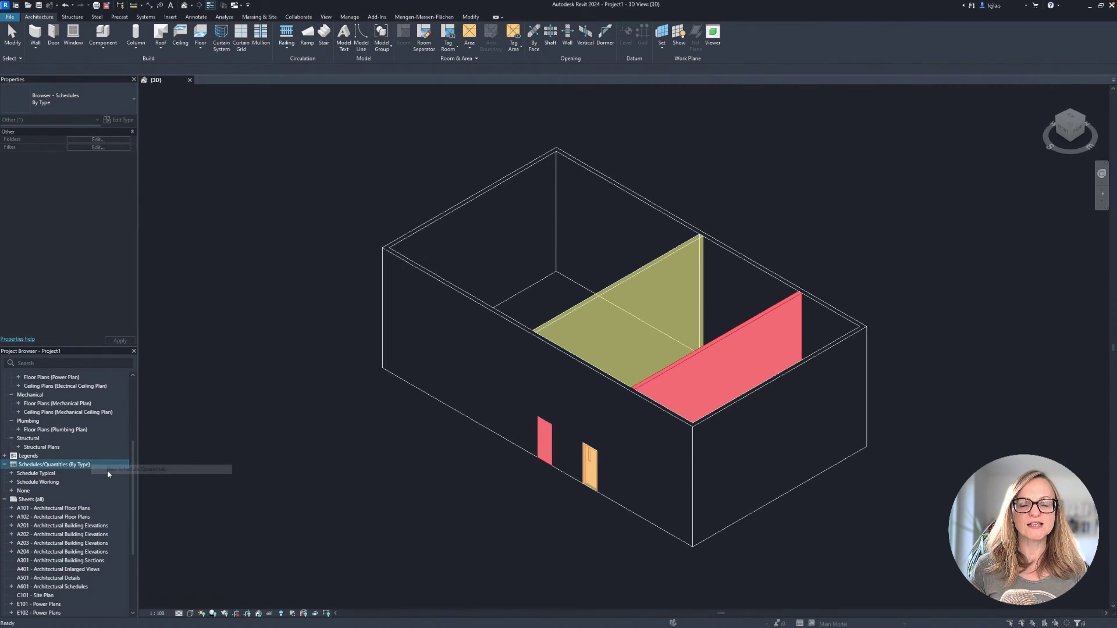
scroll(286, 442, down, 10)
click(266, 463)
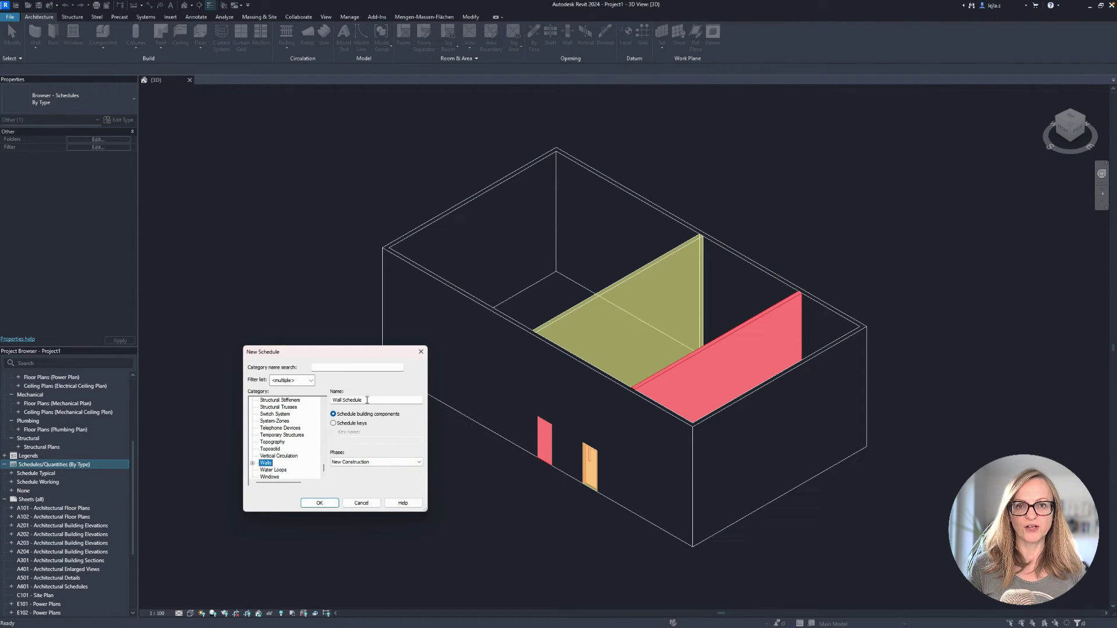
drag(368, 400, 327, 402)
text(My IFC Wall Properties)
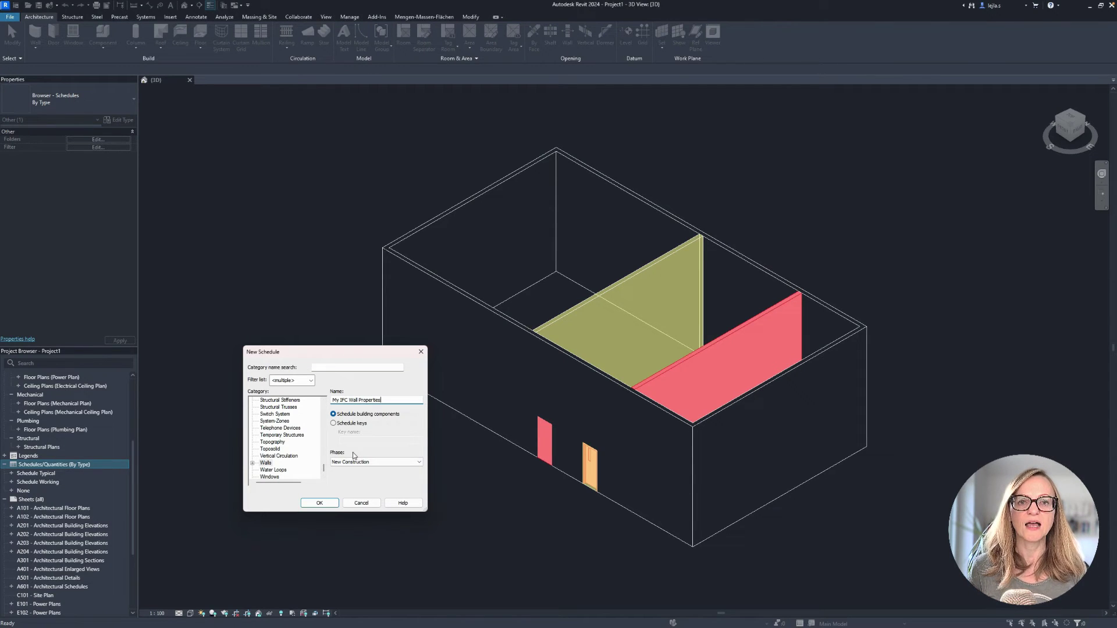
click(325, 503)
click(222, 395)
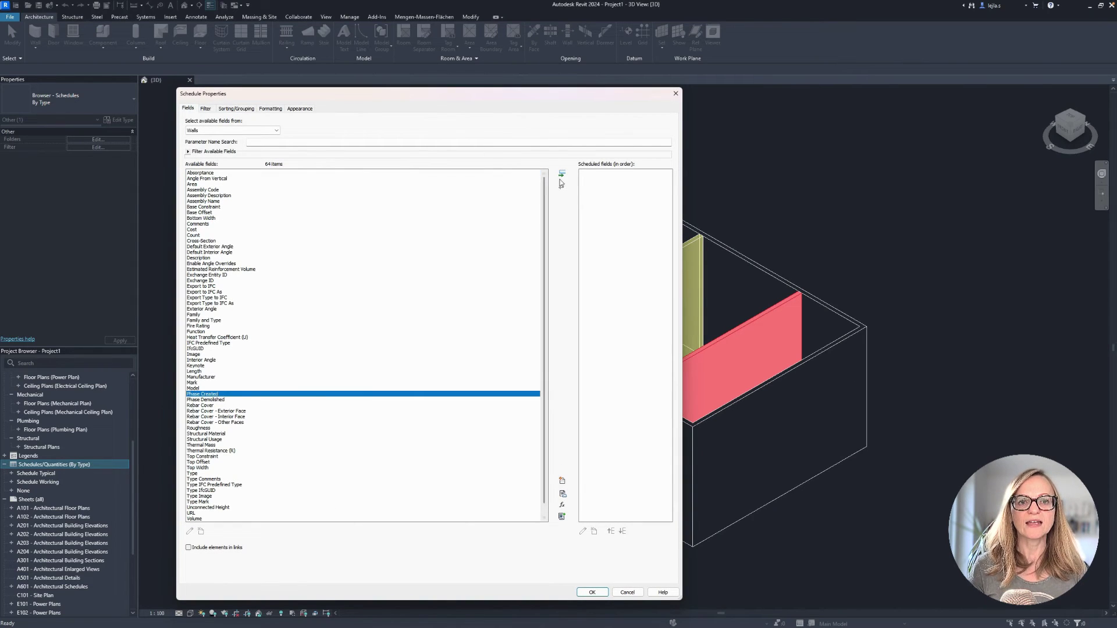
double_click(562, 175)
Export only schedules with IFC in the title as property sets in the export setup
click(593, 593)
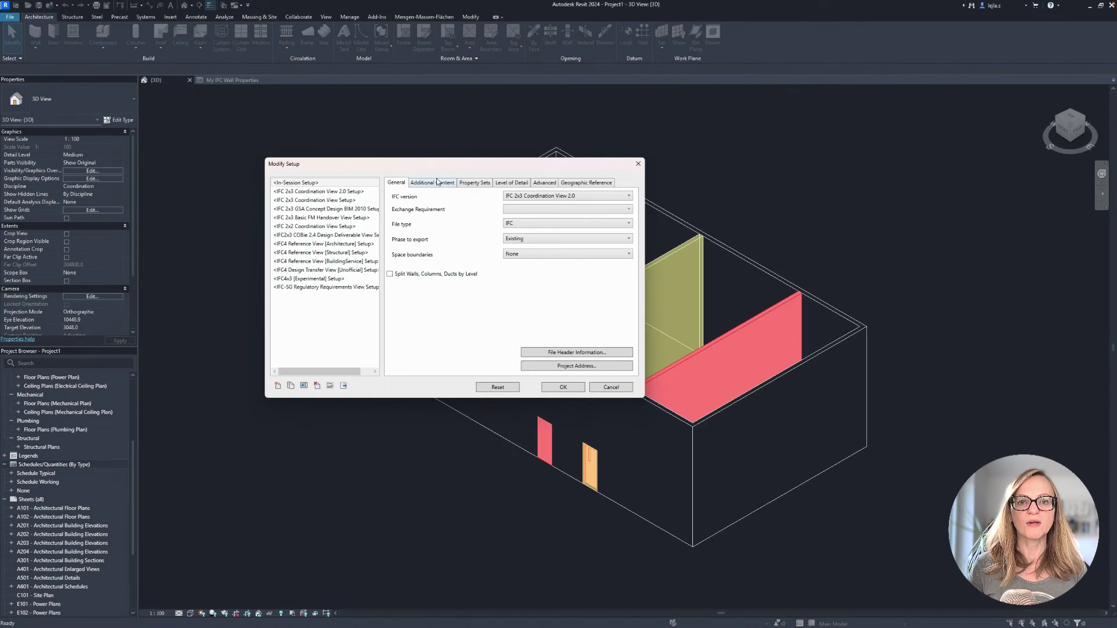
click(475, 182)
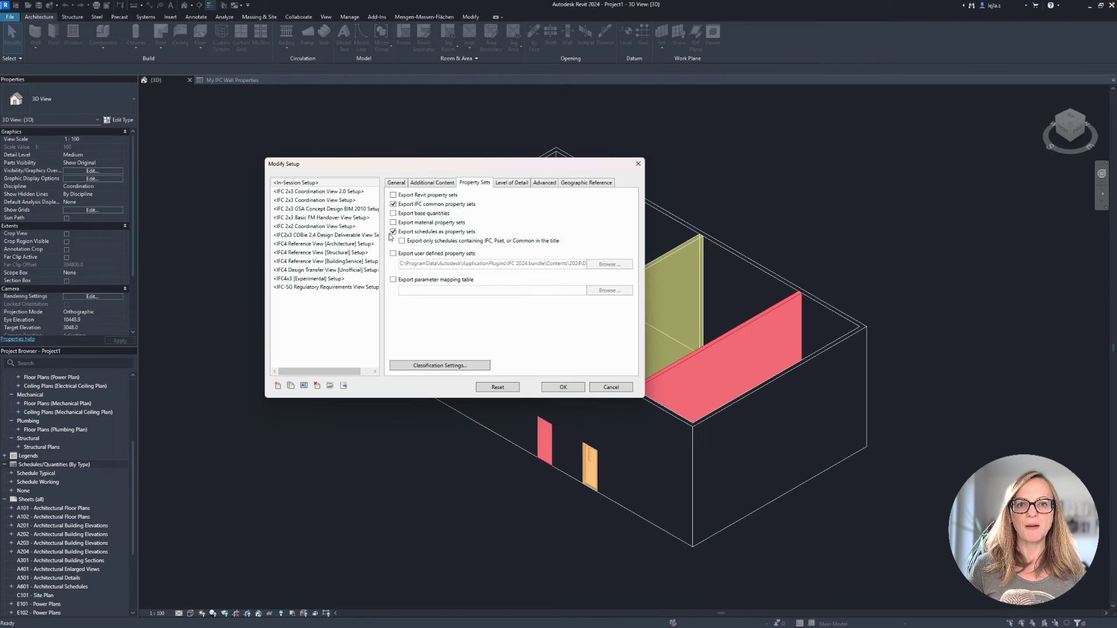
click(401, 241)
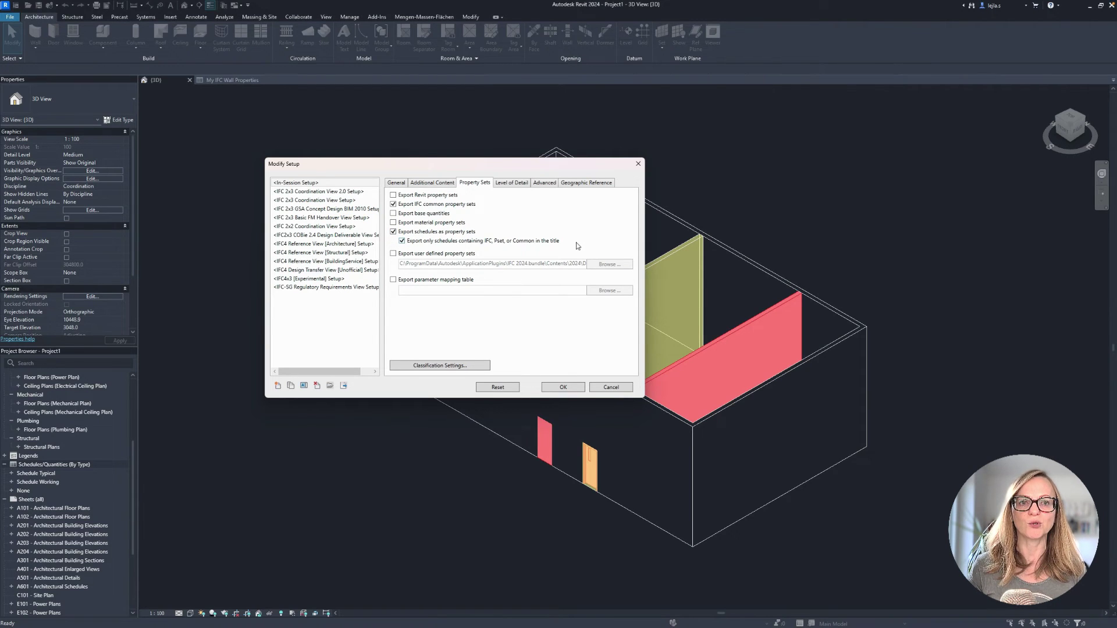
click(559, 388)
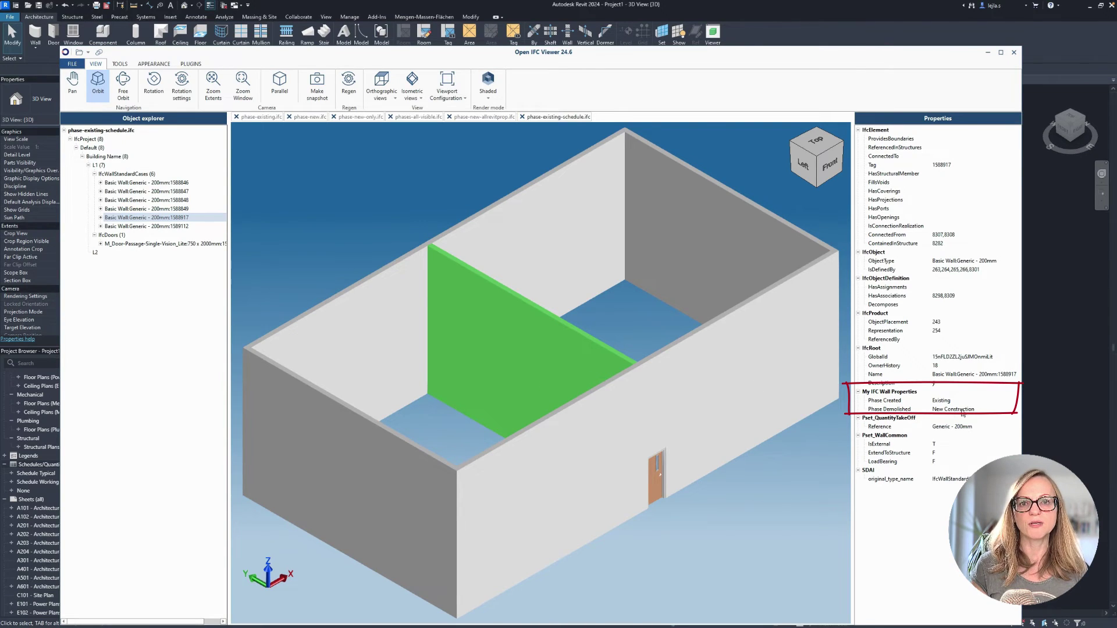
Check the front wall's new property set, then open the default user-defined property set file in Notepad++
click(723, 368)
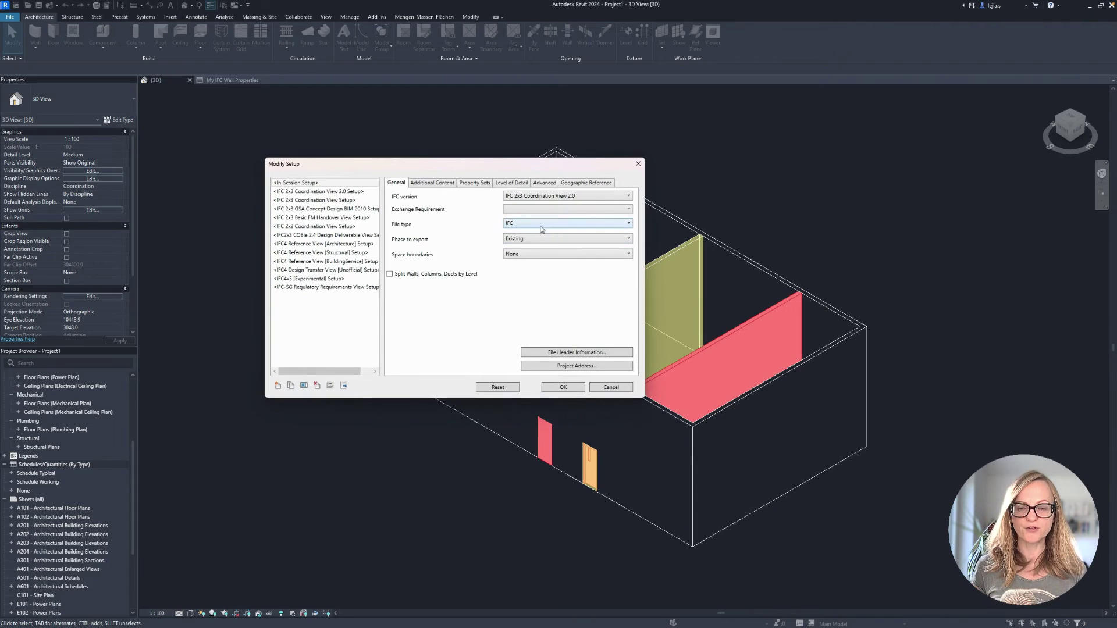
click(474, 183)
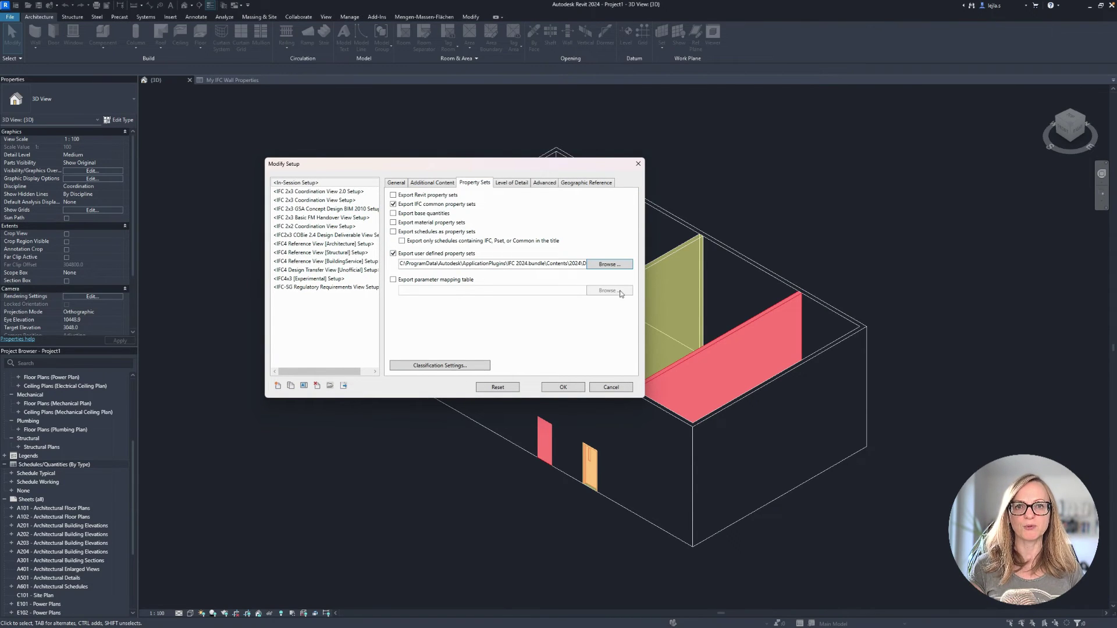
click(610, 265)
right_click(494, 280)
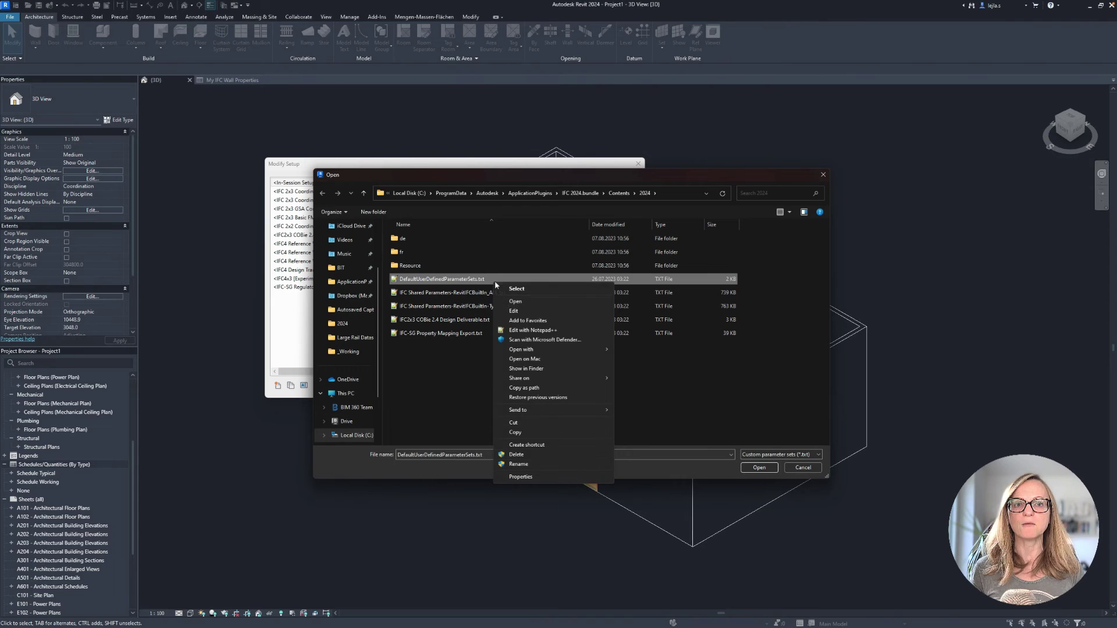
click(532, 330)
Add a 'PropertySet: My PropertySet' line at the end of the file, then open the IFC specifications database
click(236, 419)
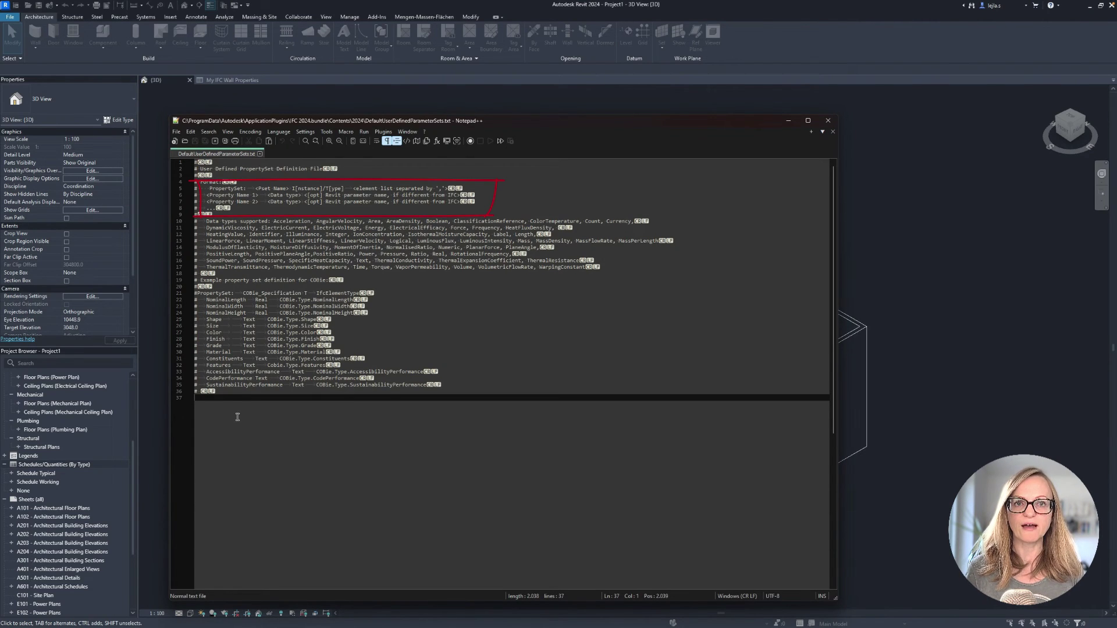
key(Return)
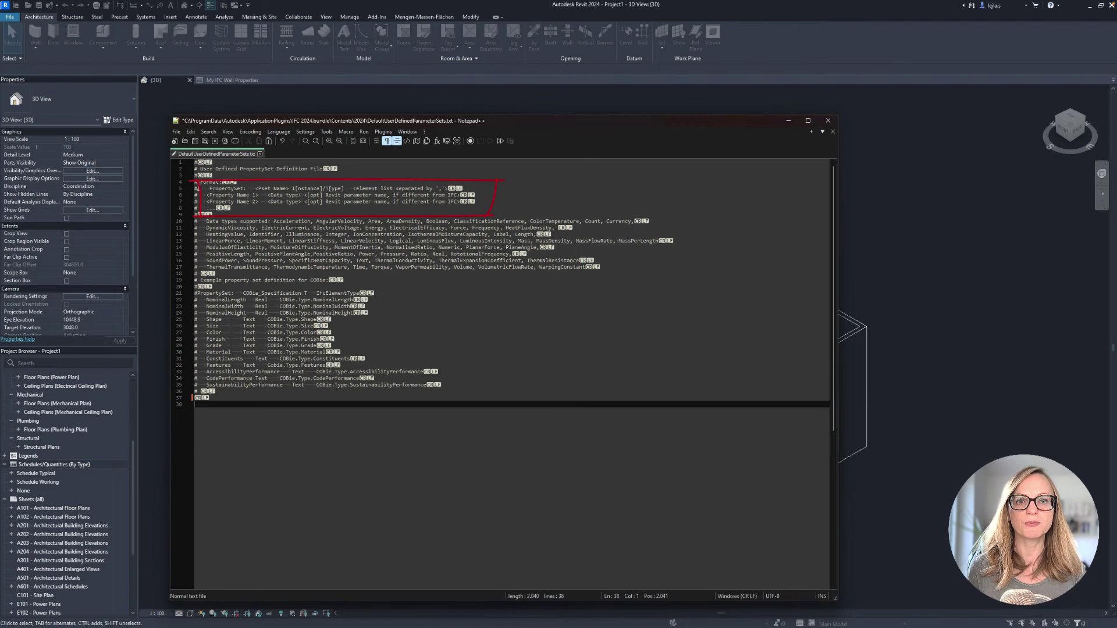
drag(196, 188, 490, 188)
click(490, 188)
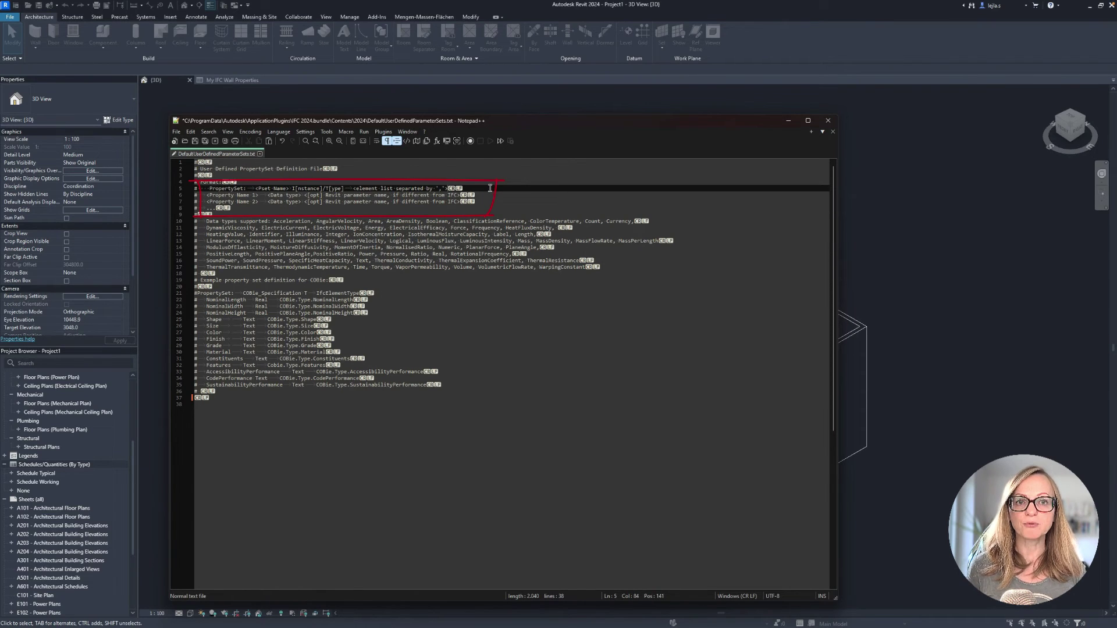
click(199, 418)
key(Return)
text(Property)
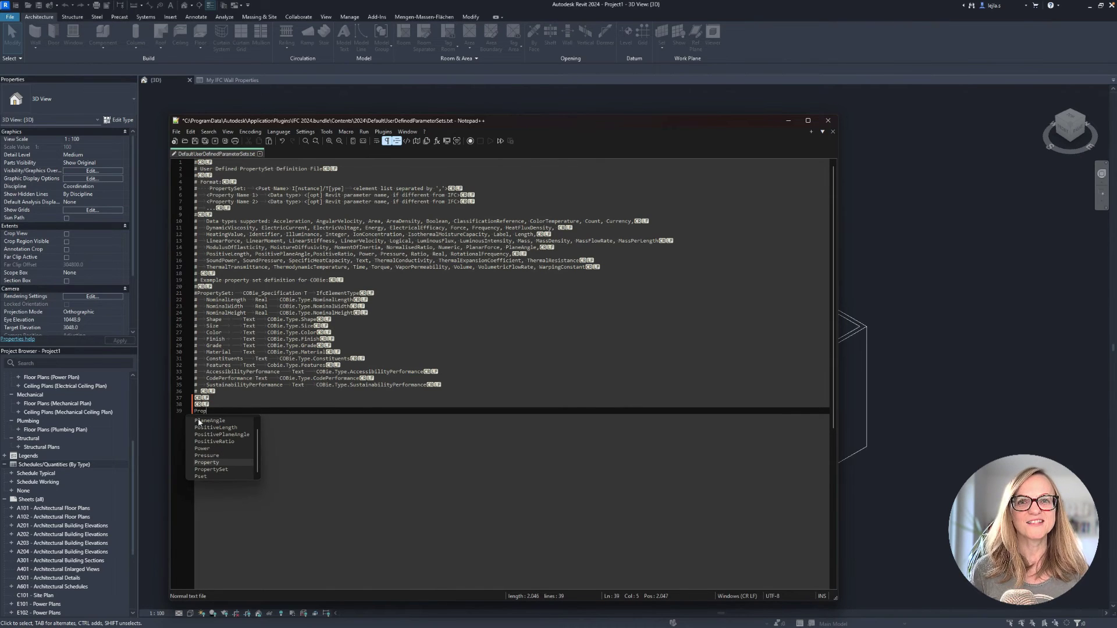
text(Set)
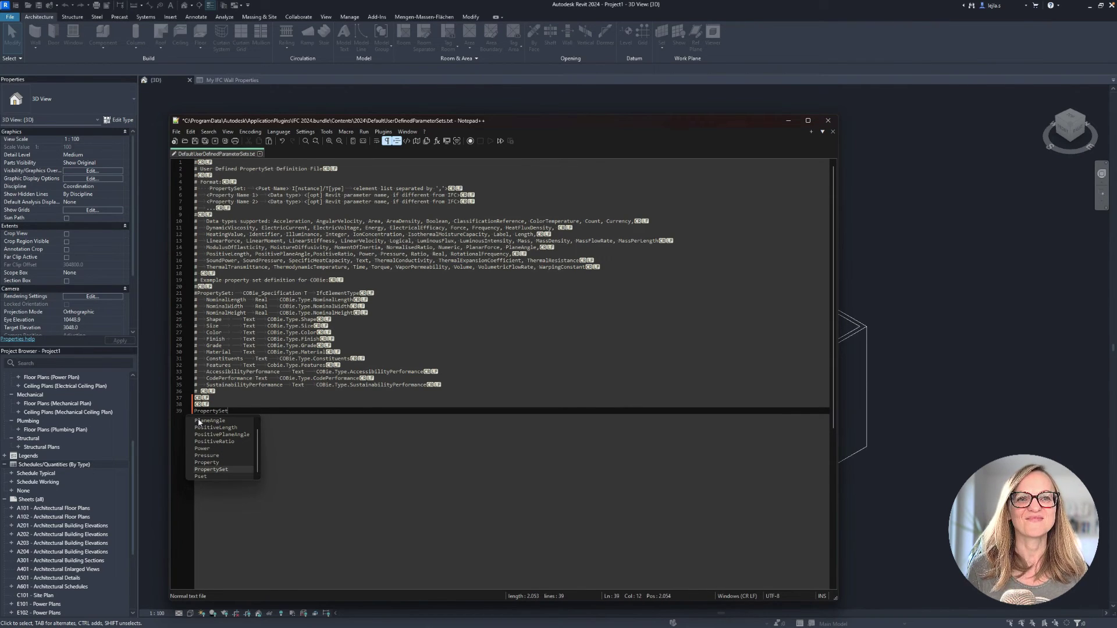
text(:	My )
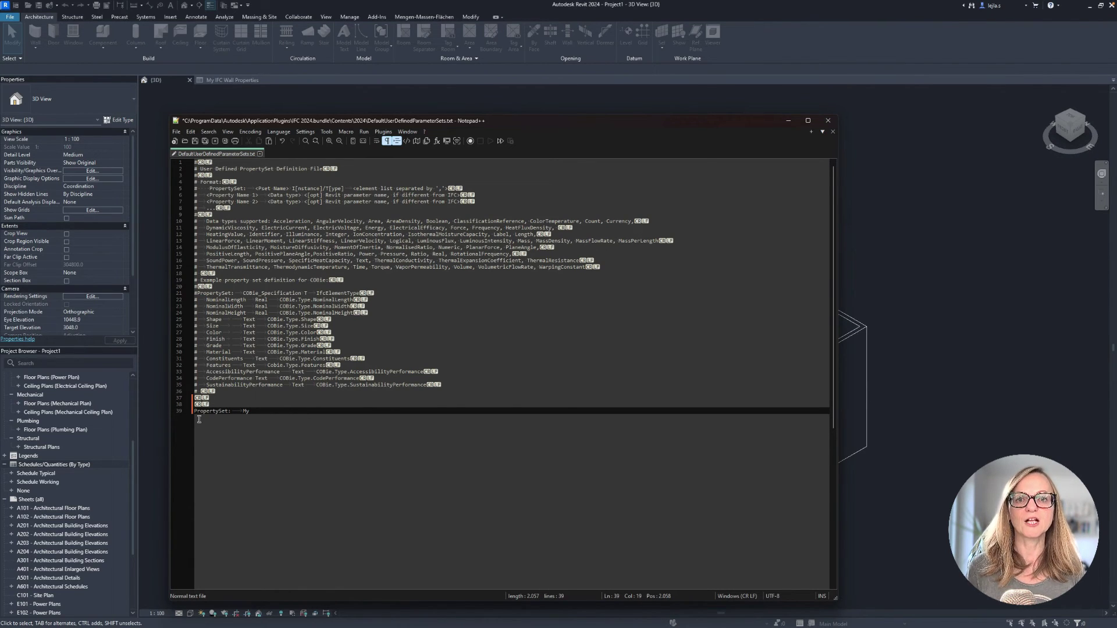
text(PropertySet)
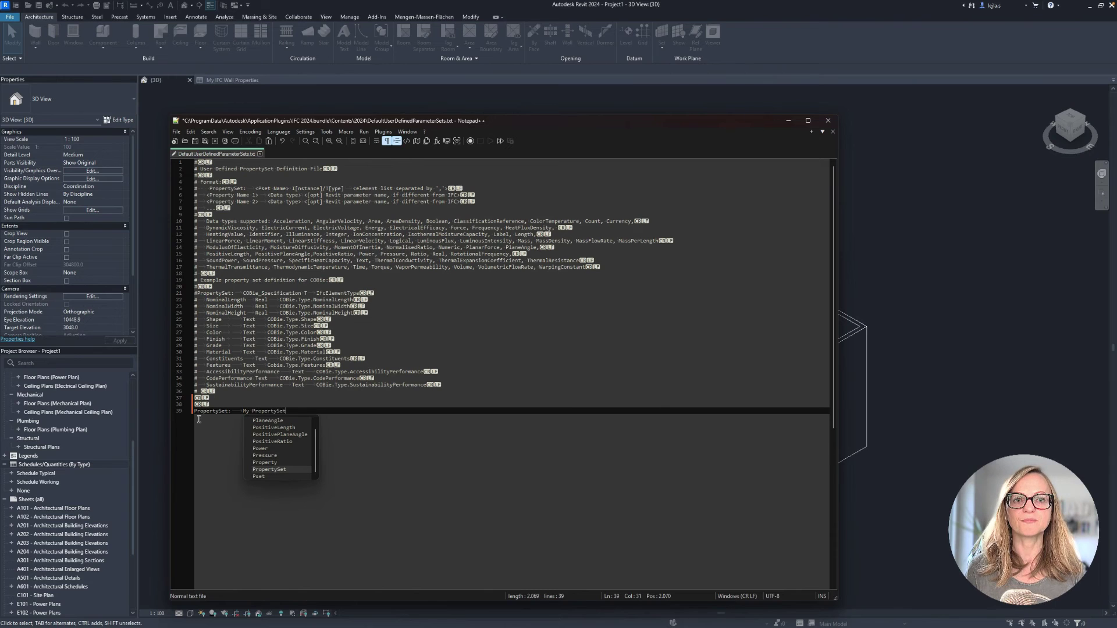
key(Escape)
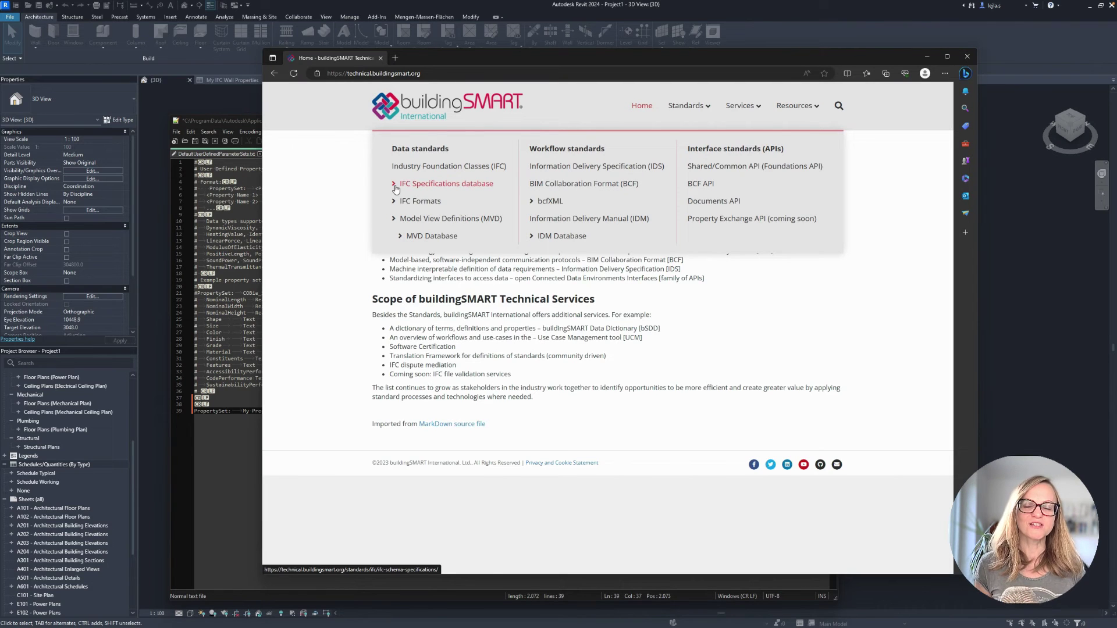
click(433, 185)
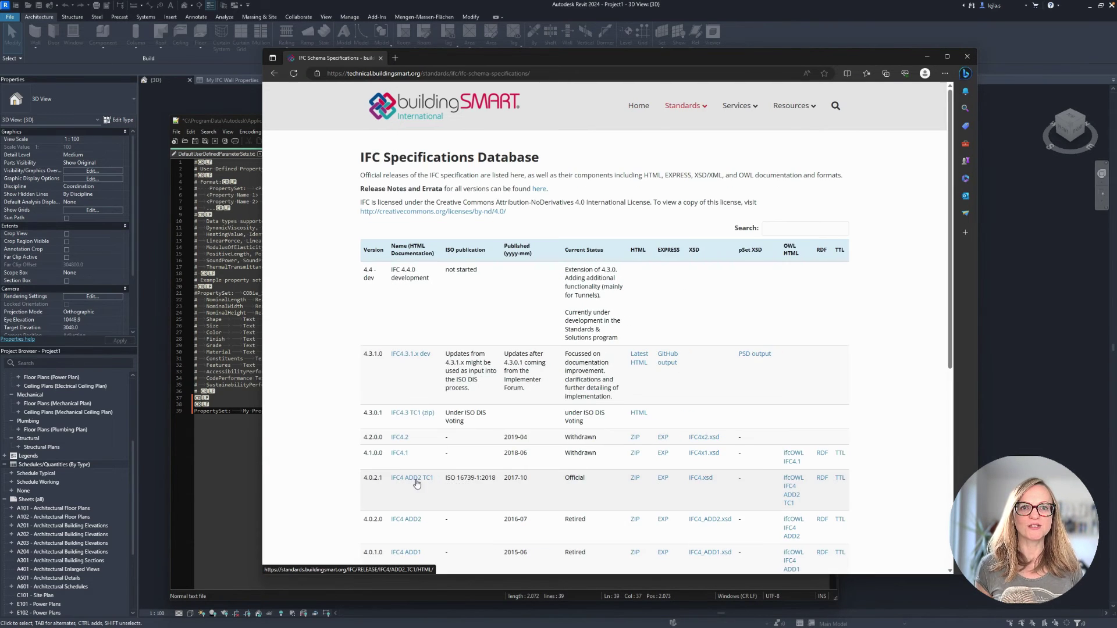
Open the IFC4 ADD2 TC1 alphabetical entity list and search it for 'ifcwall'
click(417, 478)
click(716, 109)
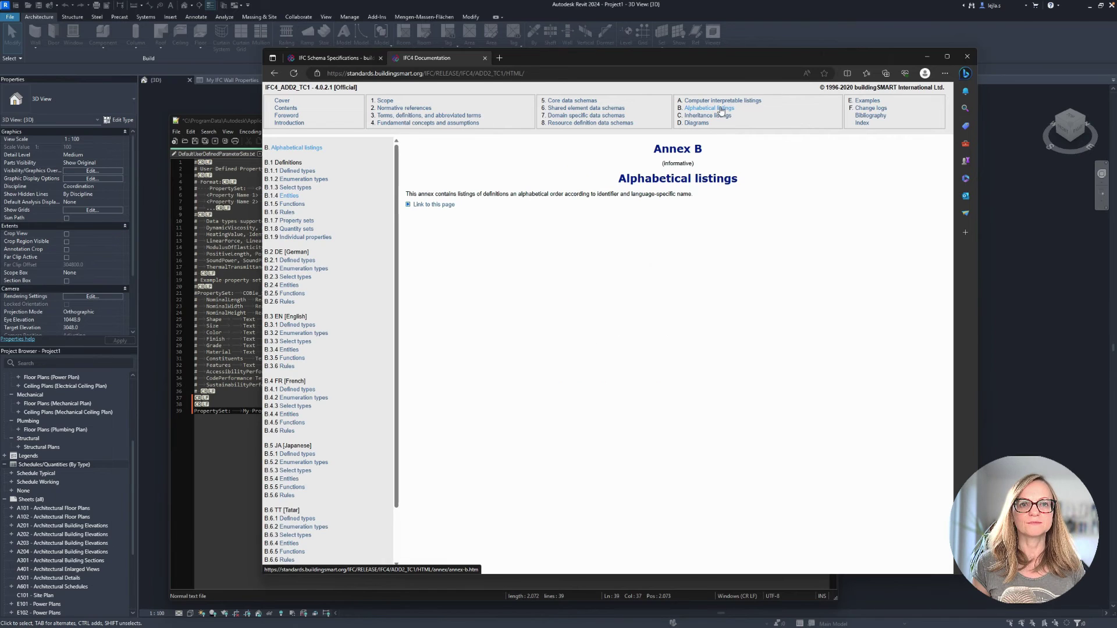
click(286, 196)
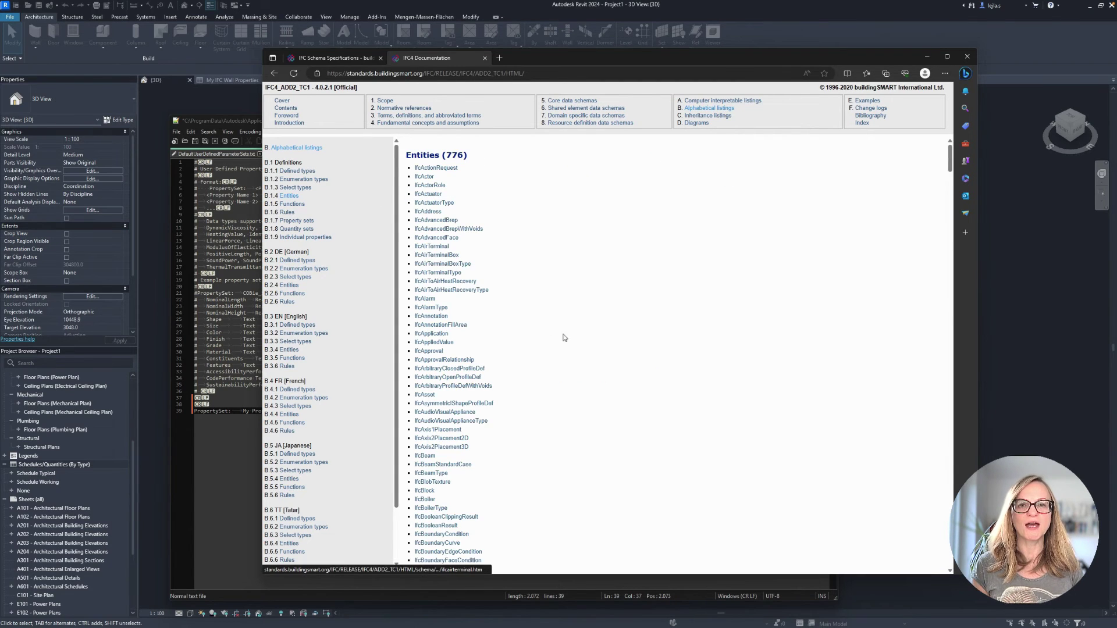
key(ctrl+f)
text(ifcwall)
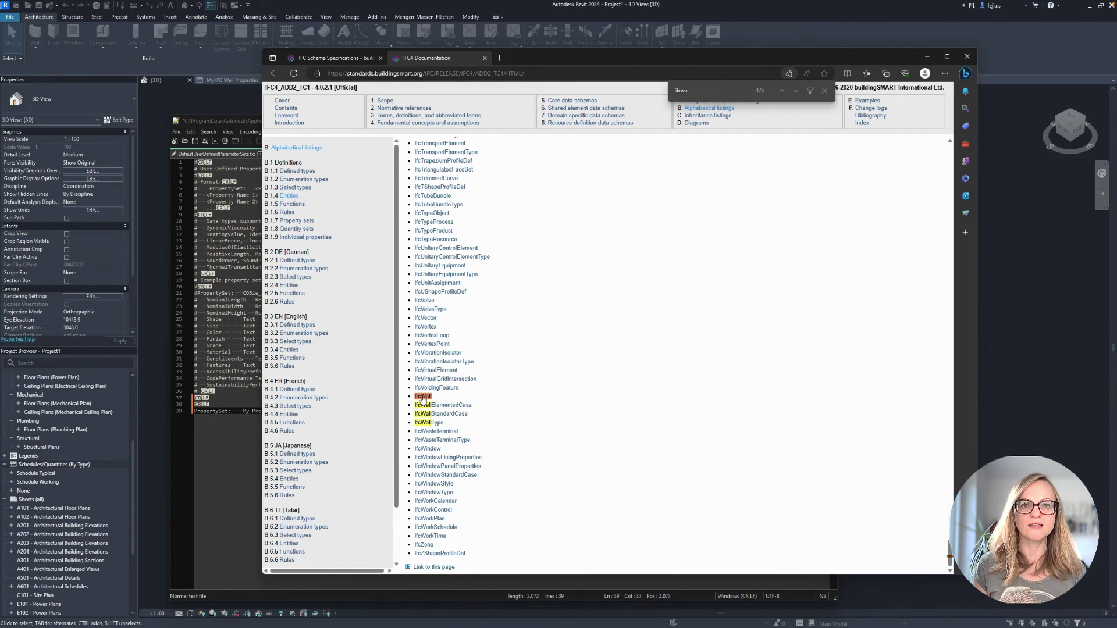
Open IfcWall and follow its inheritance to the parent IfcBuildingElement entity
click(423, 397)
scroll(674, 373, down, 5)
scroll(673, 373, down, 1)
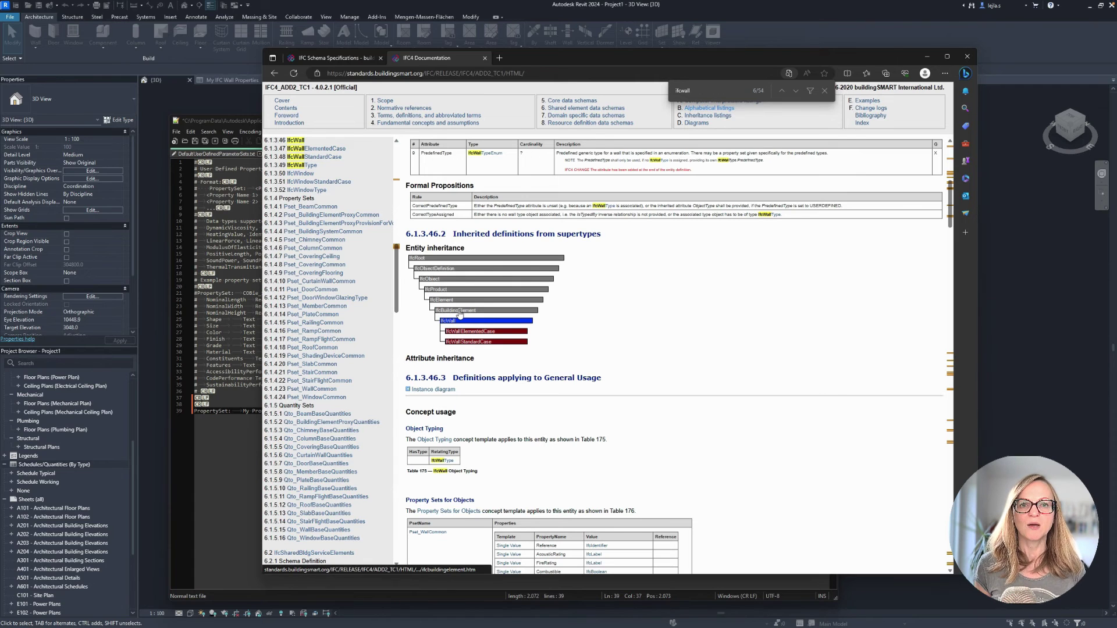
click(459, 314)
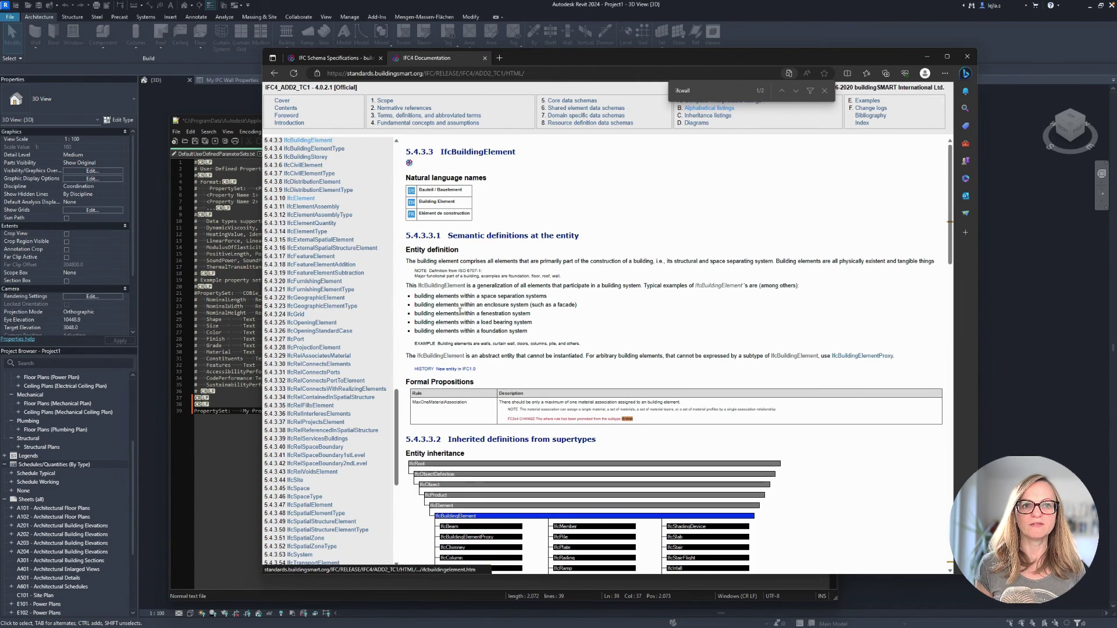
scroll(468, 331, down, 3)
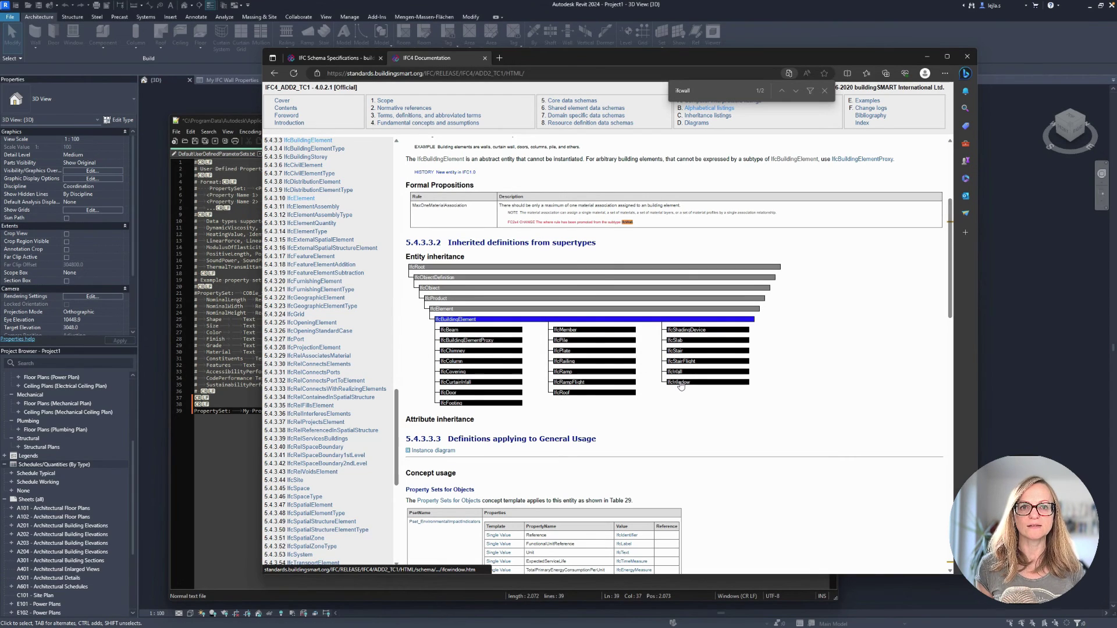
Make My PropertySet apply to IfcBuildingElement and add a 'Phase created' Label property
click(252, 454)
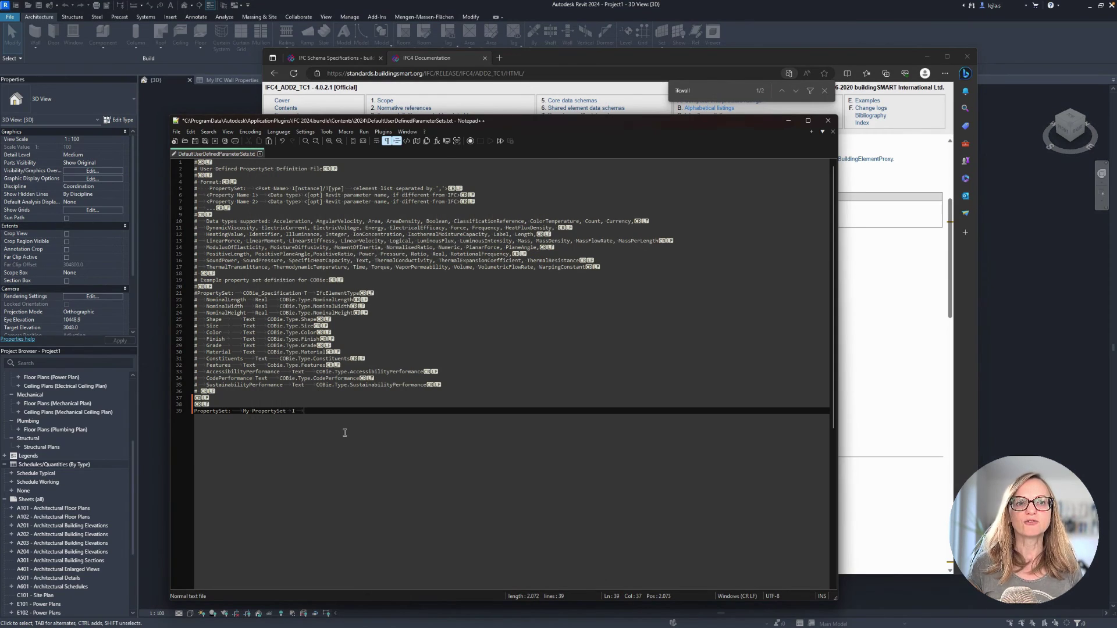
text(IfcE)
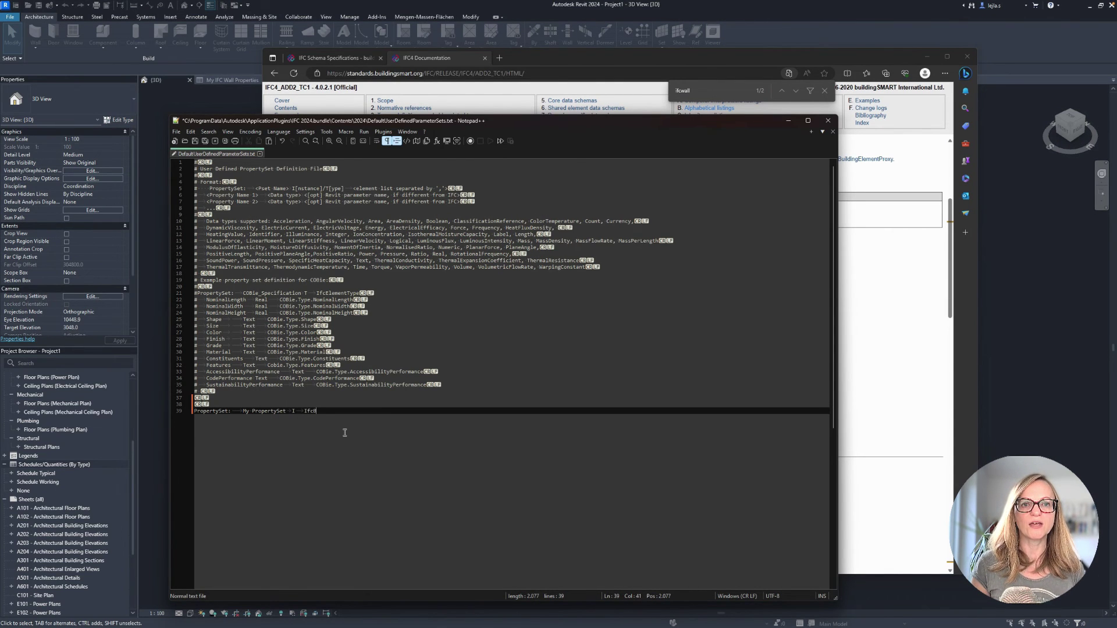
text(ildingElement)
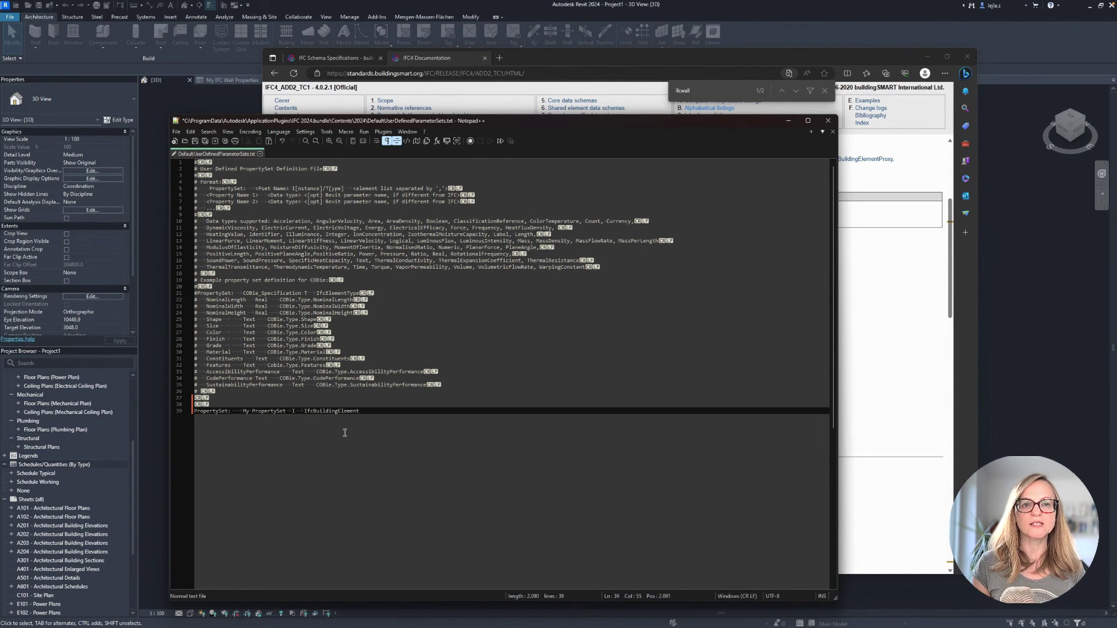
key(Return)
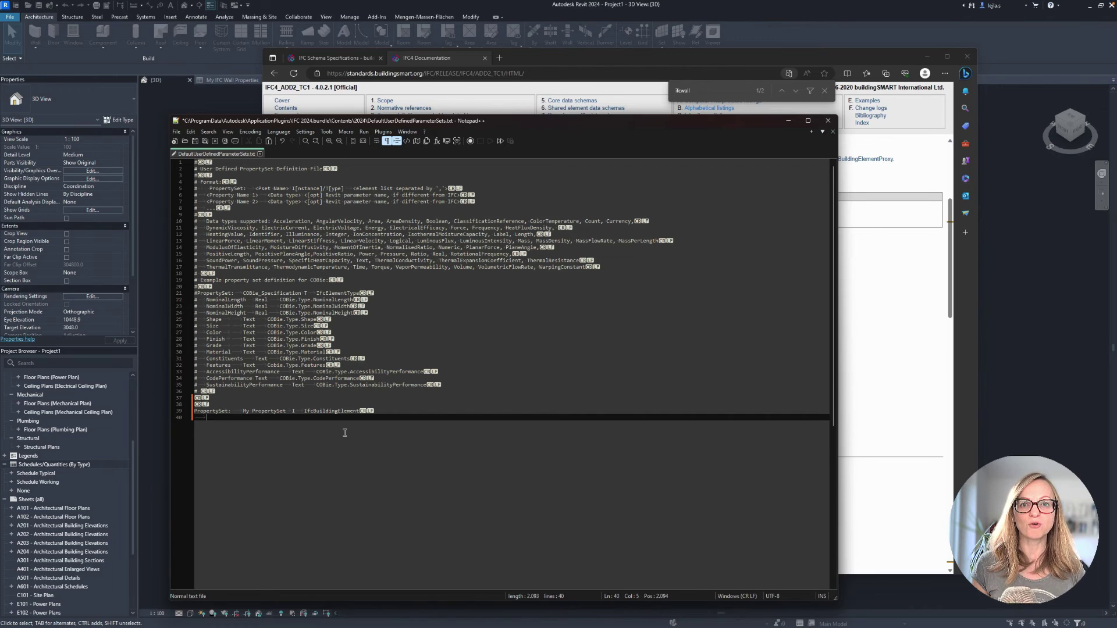
text(Phase )
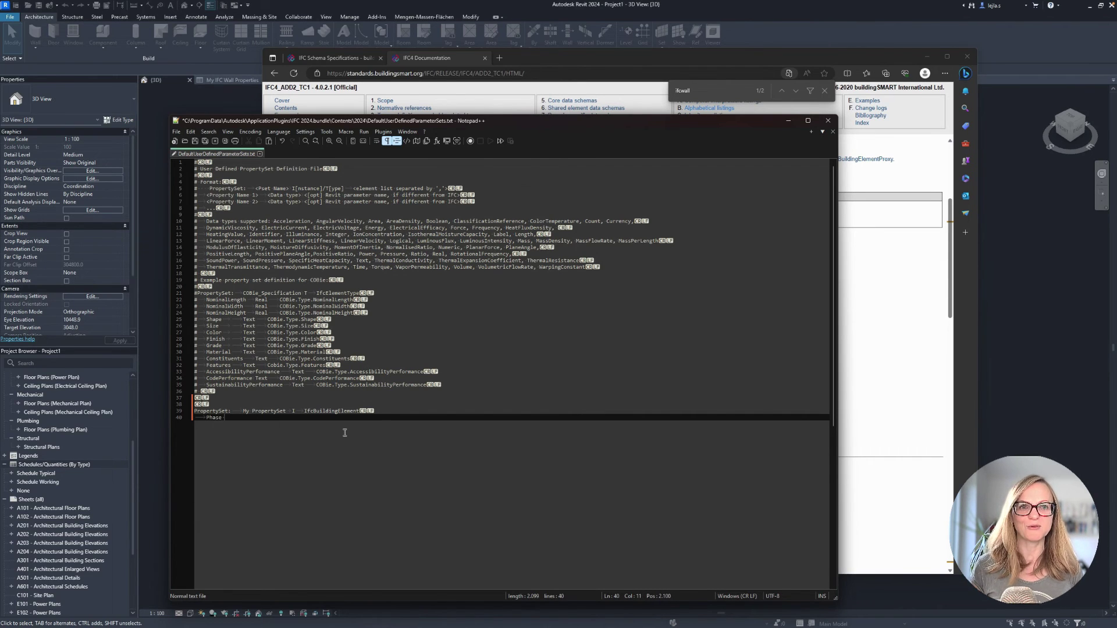
text(created	)
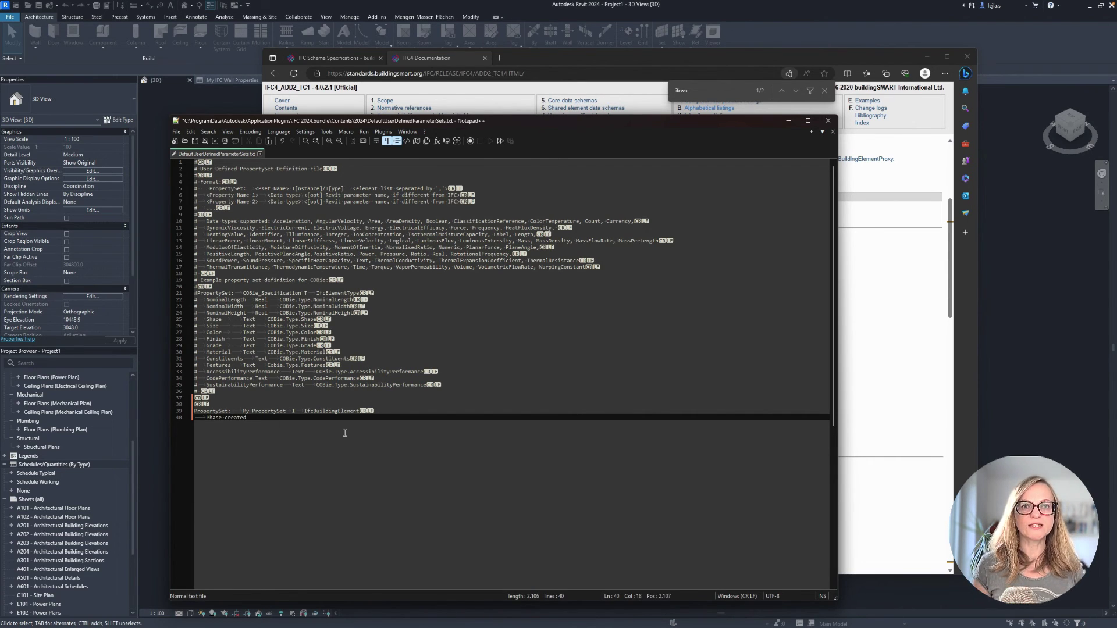
text(Label)
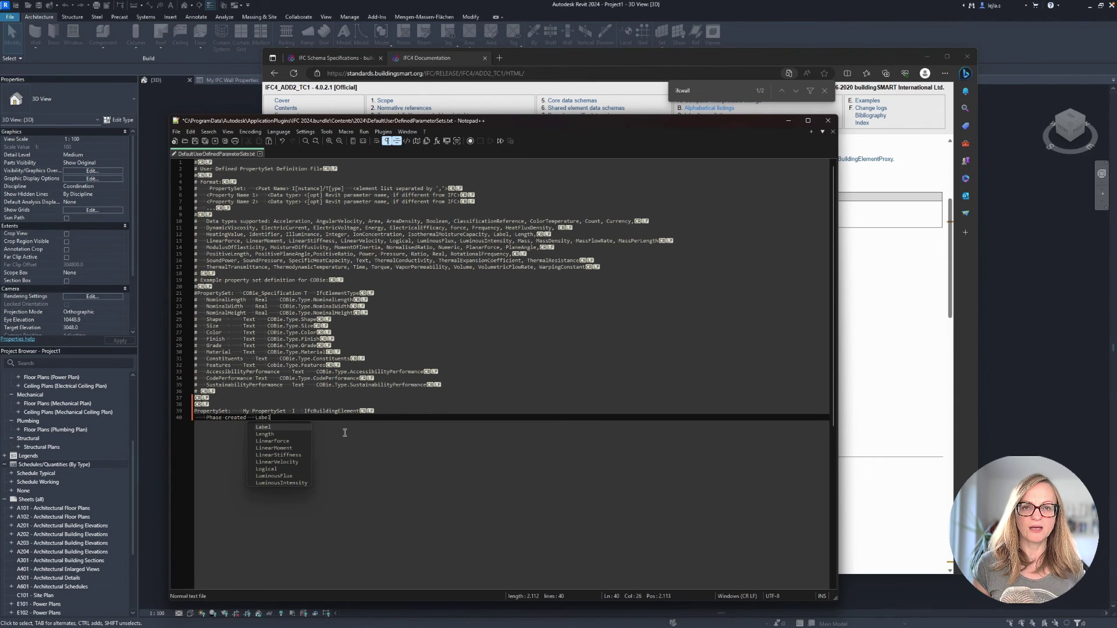
key(Escape)
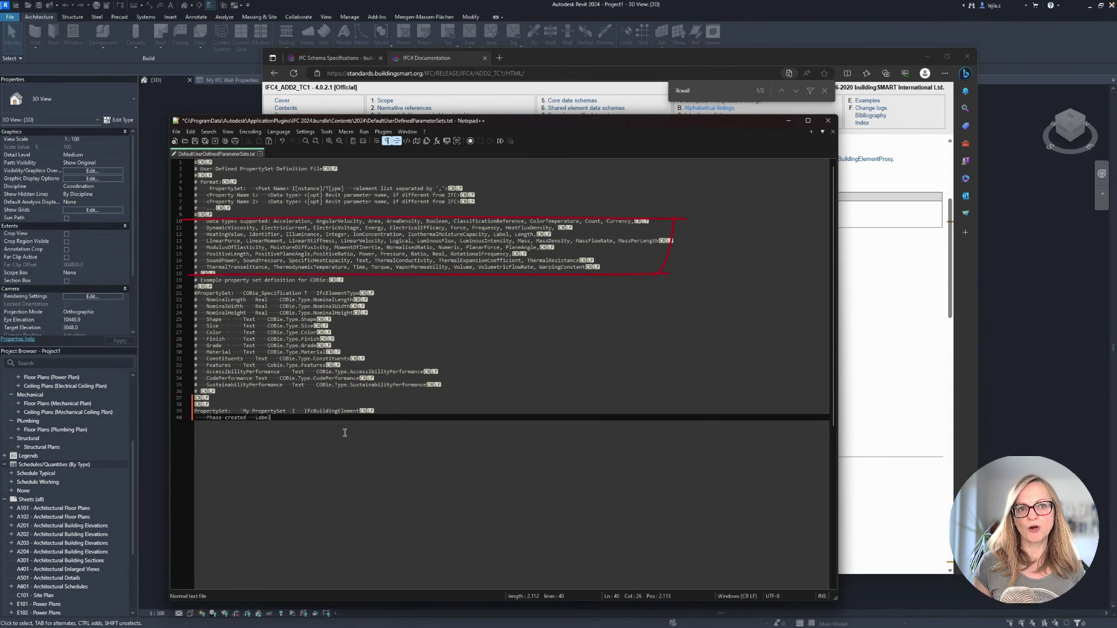
Add a 'Phase demolished' Label property and confirm the Revit IFC export setup
key(Return)
text(P)
key(Return)
text(Phase demo)
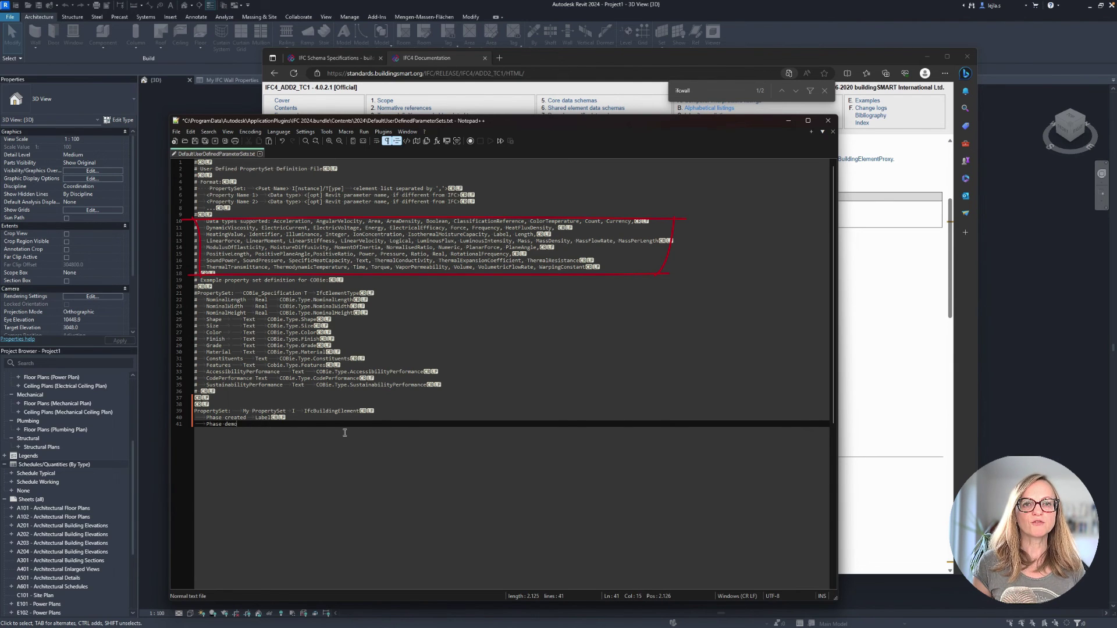
text(Label)
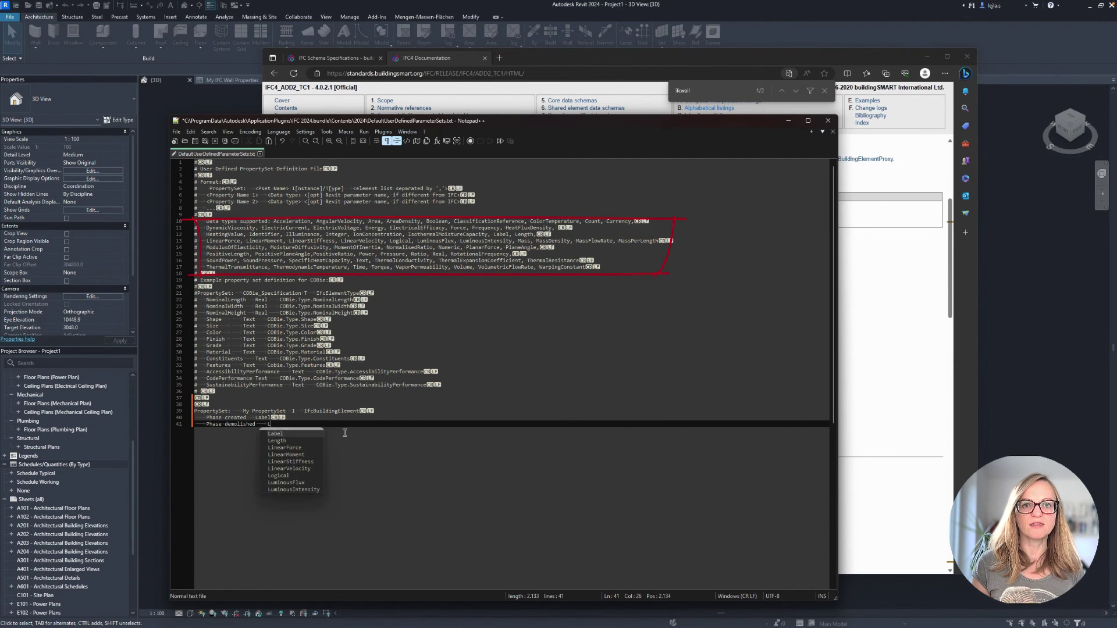
key(Escape)
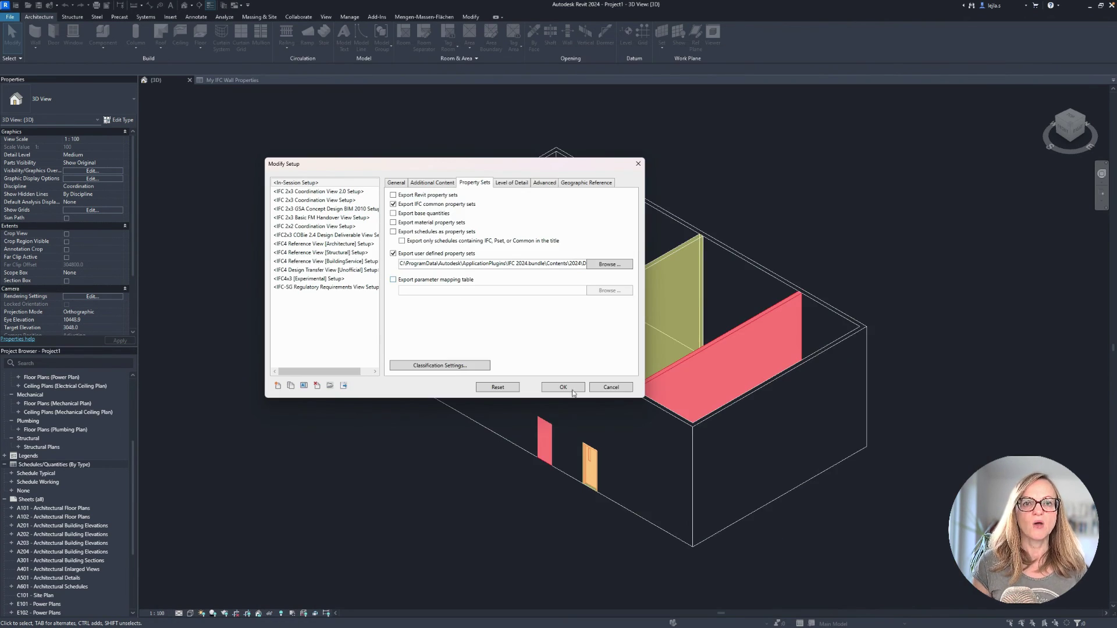
click(579, 389)
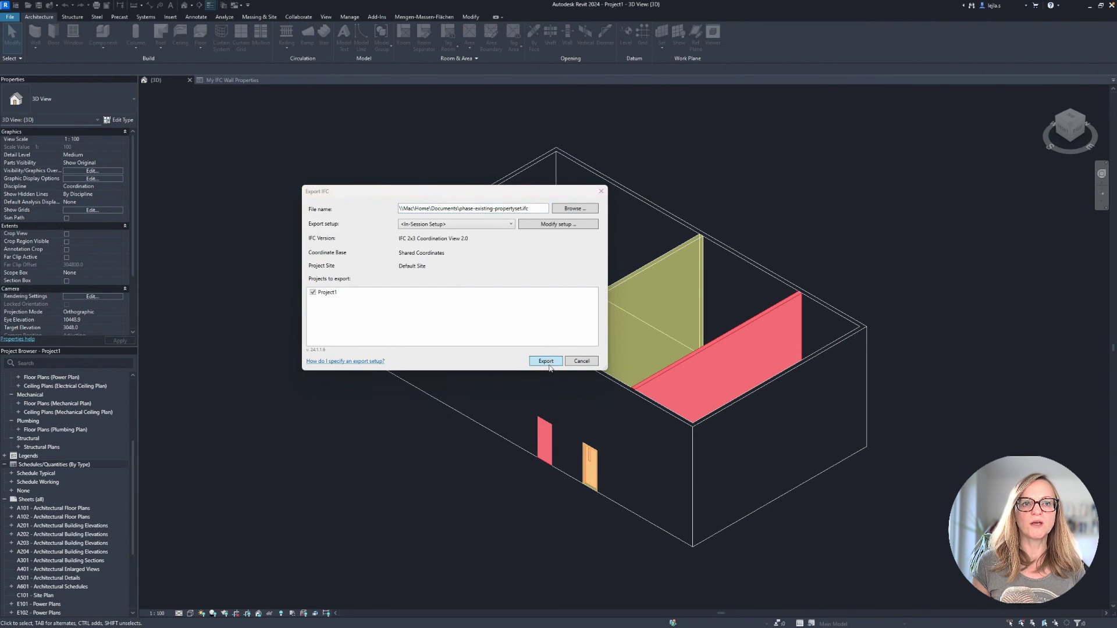
Export the IFC and compare My PropertySet phase values on the side wall, door and front wall
click(548, 360)
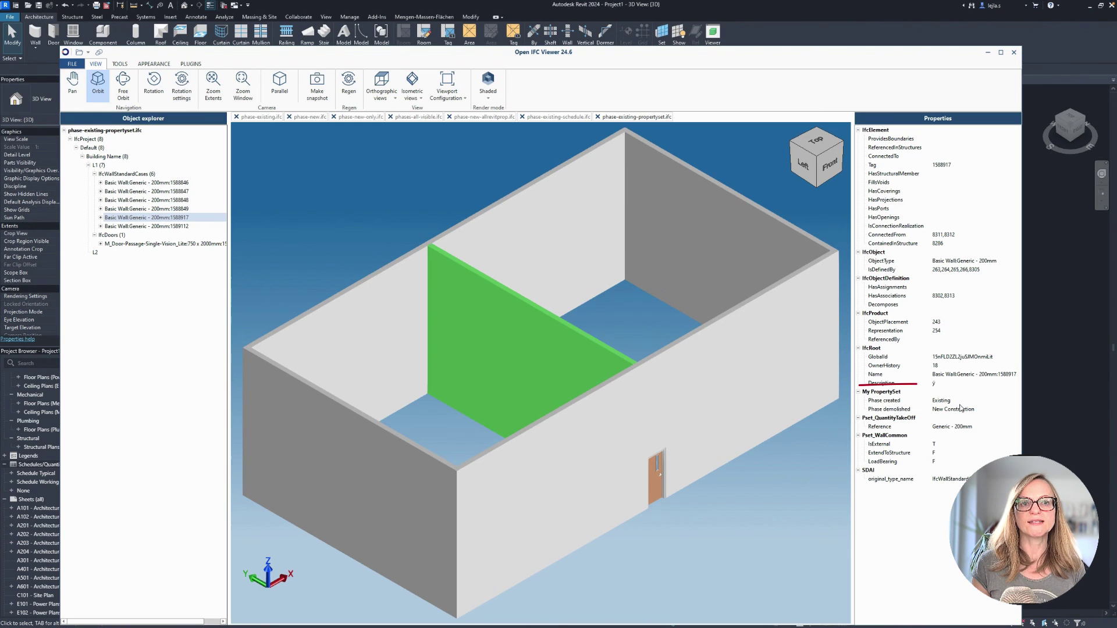
drag(954, 413, 896, 413)
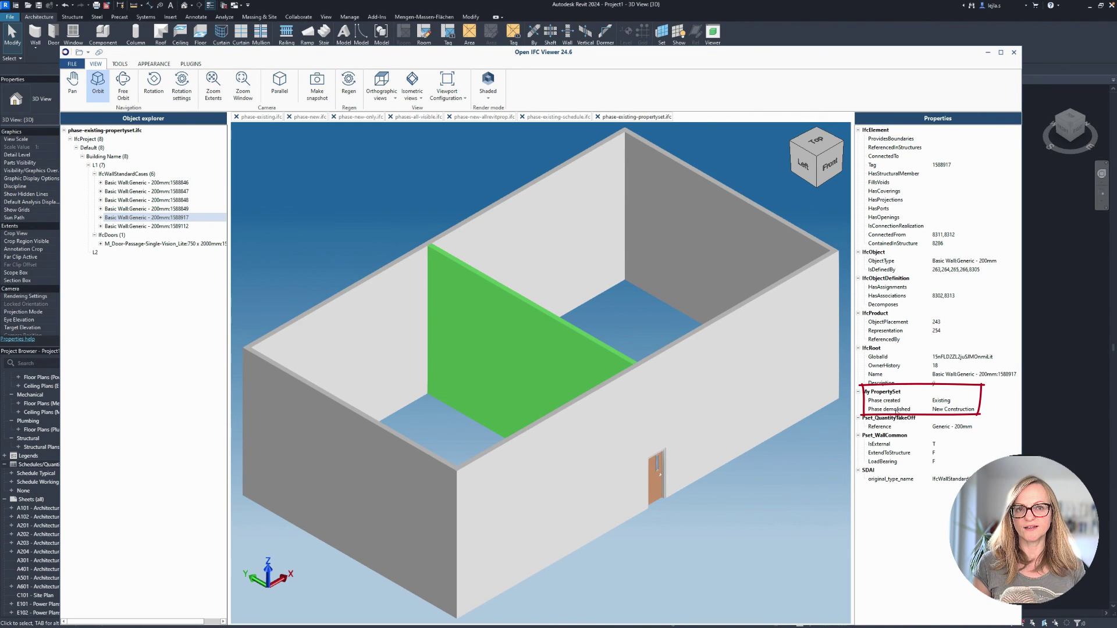
click(664, 477)
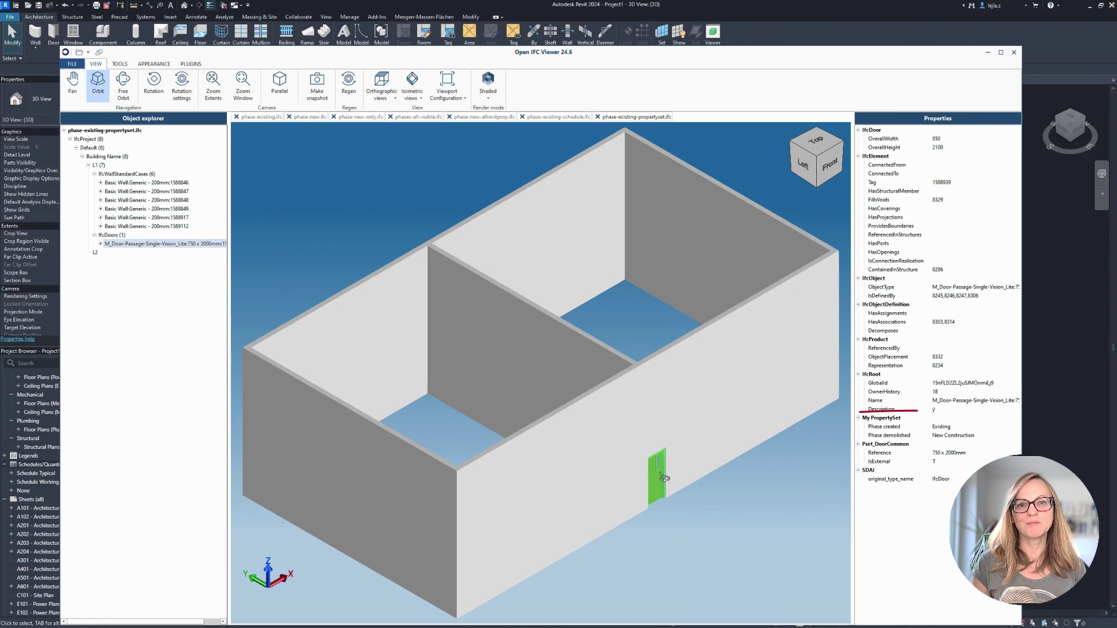
mouse_move(935, 410)
mouse_down()
mouse_move(925, 442)
mouse_move(862, 412)
mouse_up()
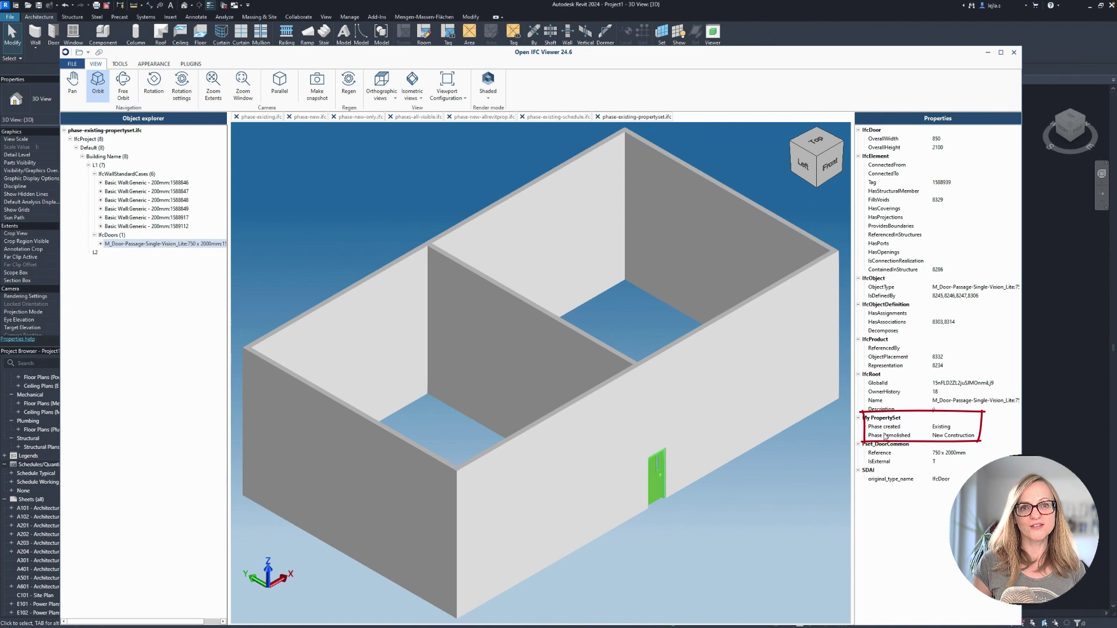
click(686, 375)
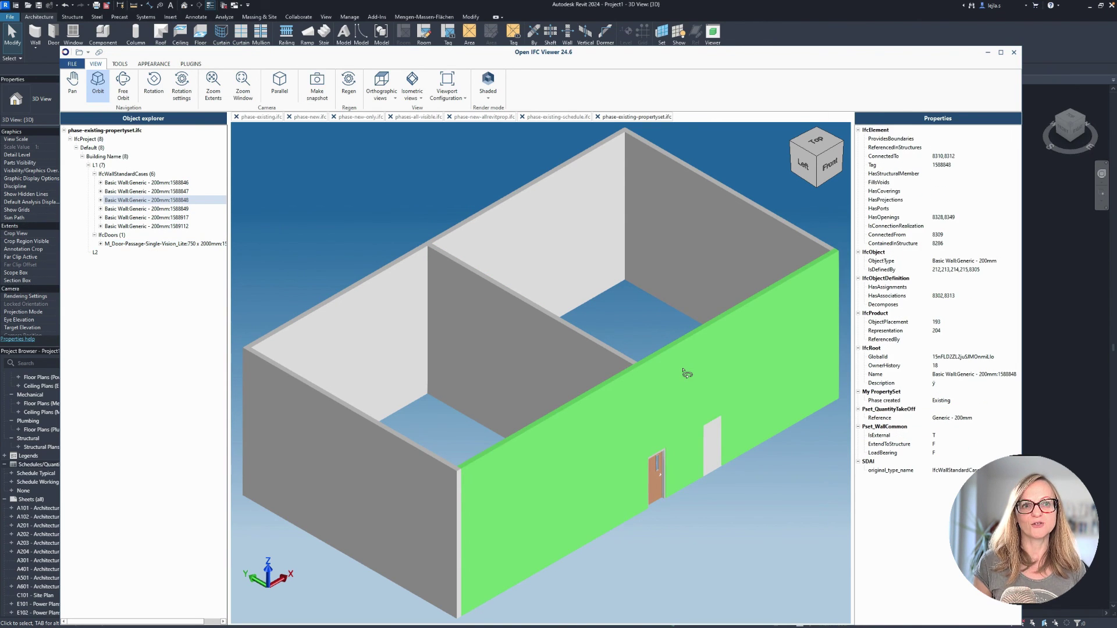